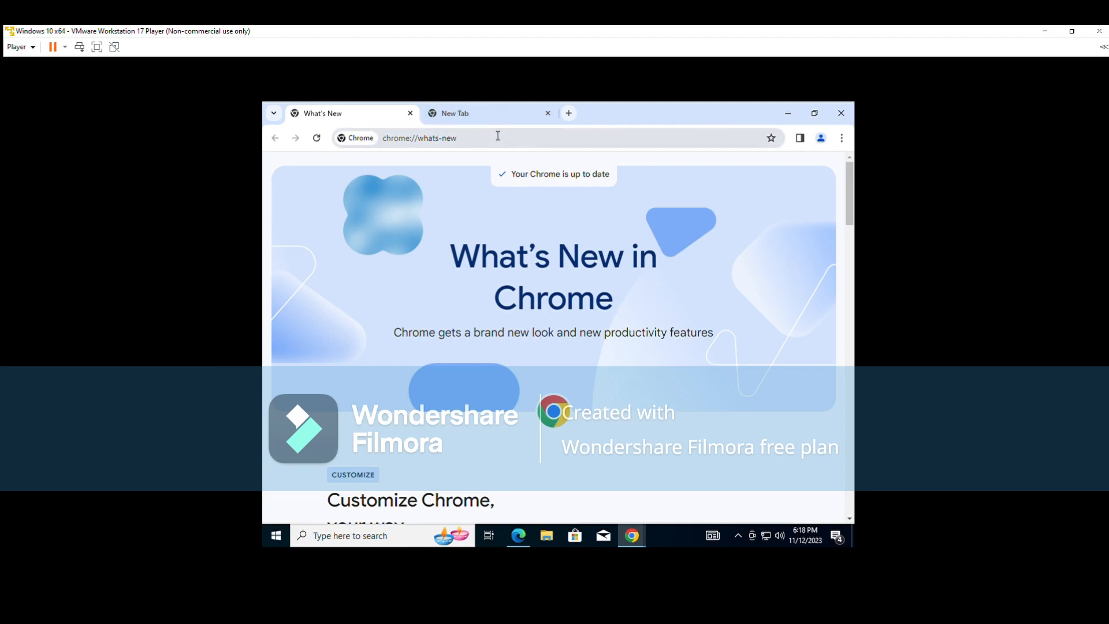
# Search the web for "wpilib vs code 2023" in the empty tab and open the WPILib Installation Guide
pyautogui.click(501, 115)
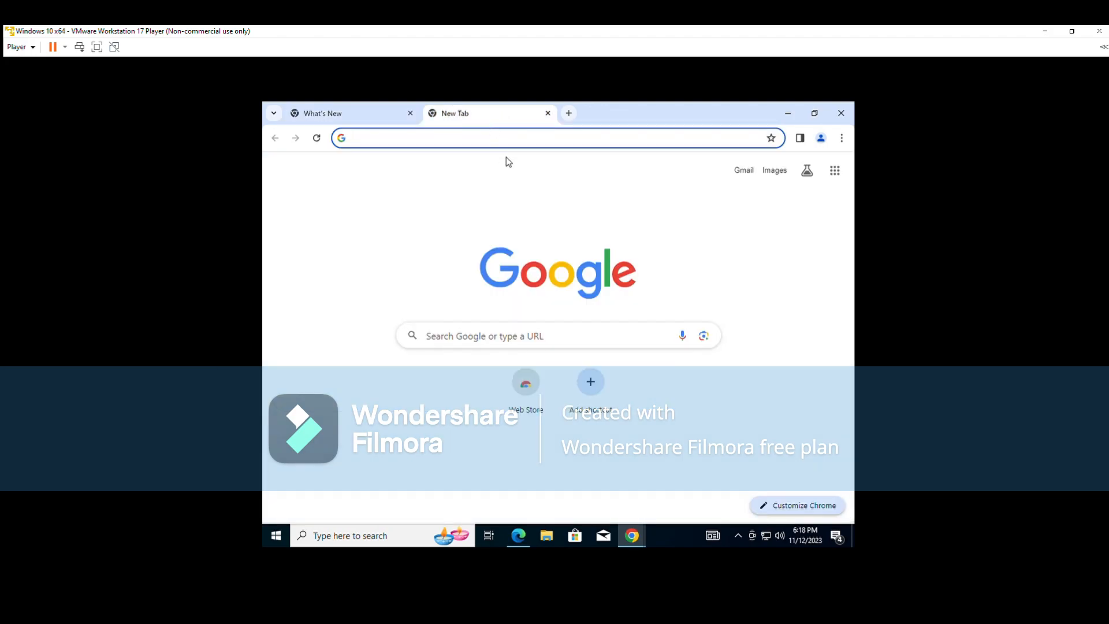
pyautogui.write('WP')
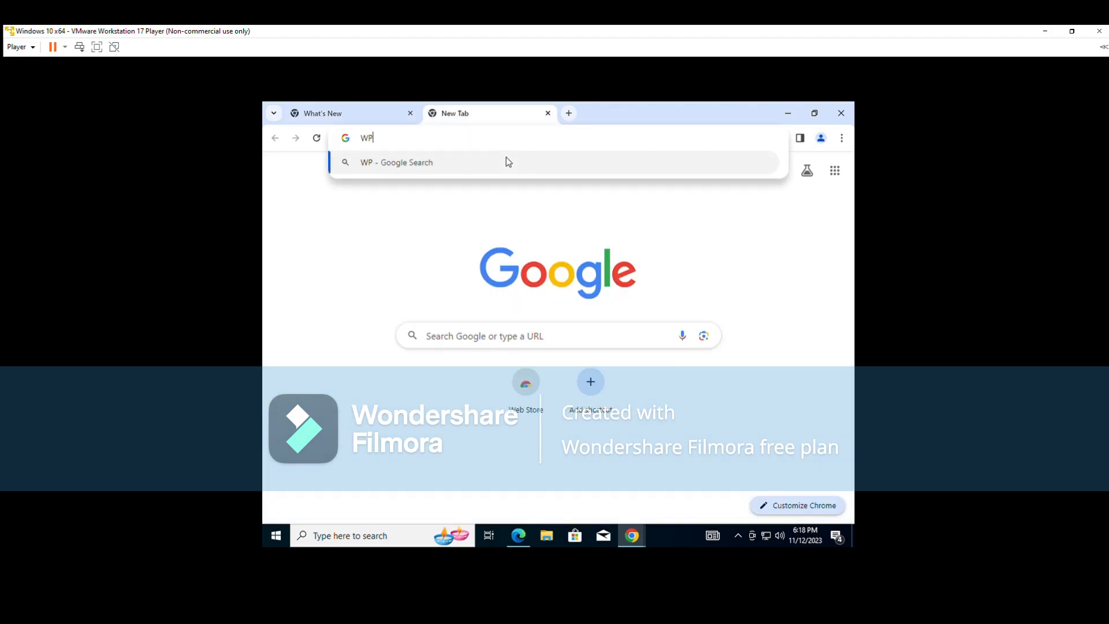
pyautogui.write('ILi')
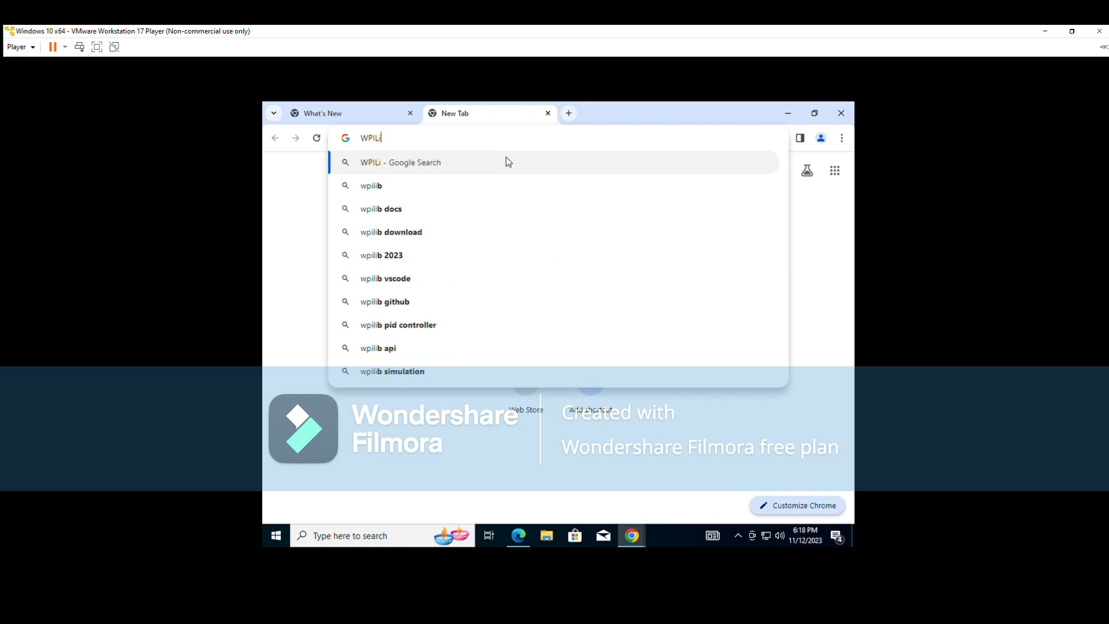
pyautogui.write('b vs')
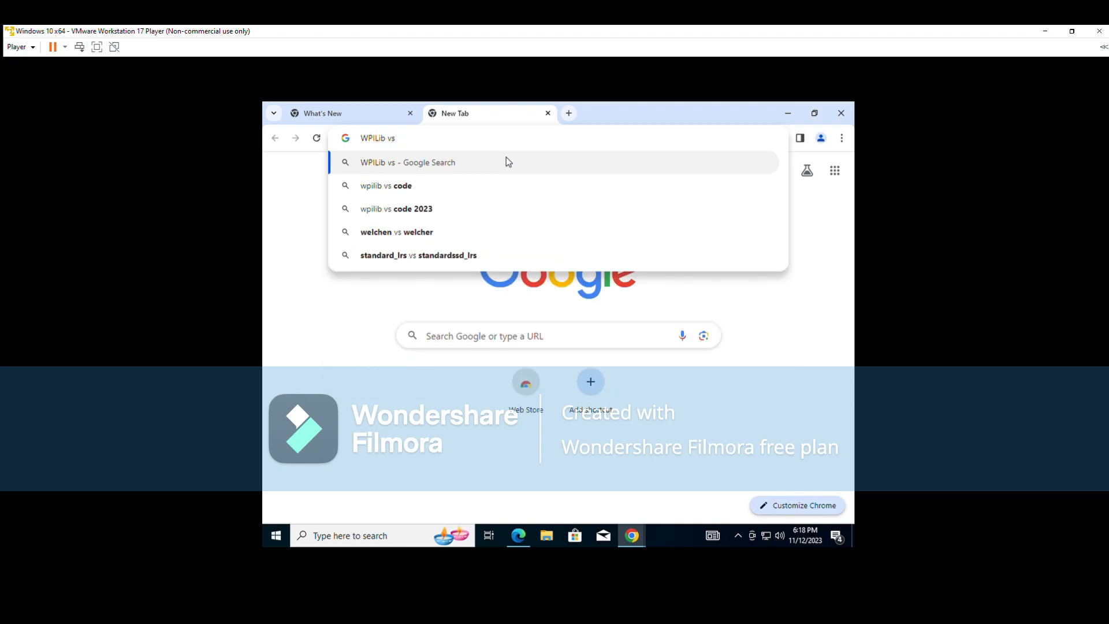
pyautogui.click(458, 209)
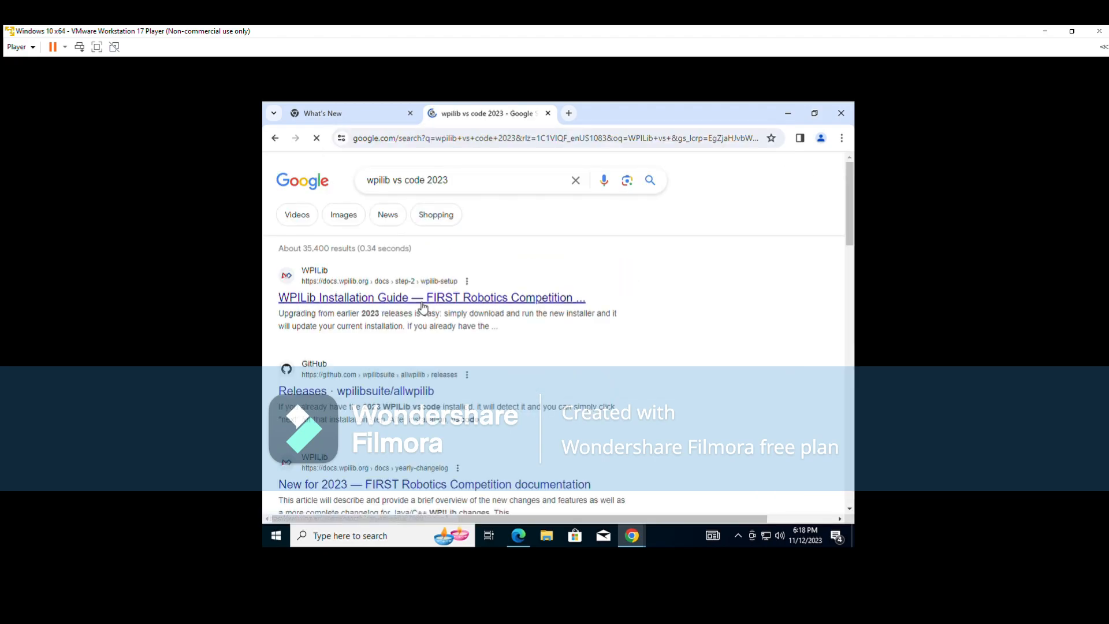
pyautogui.click(348, 300)
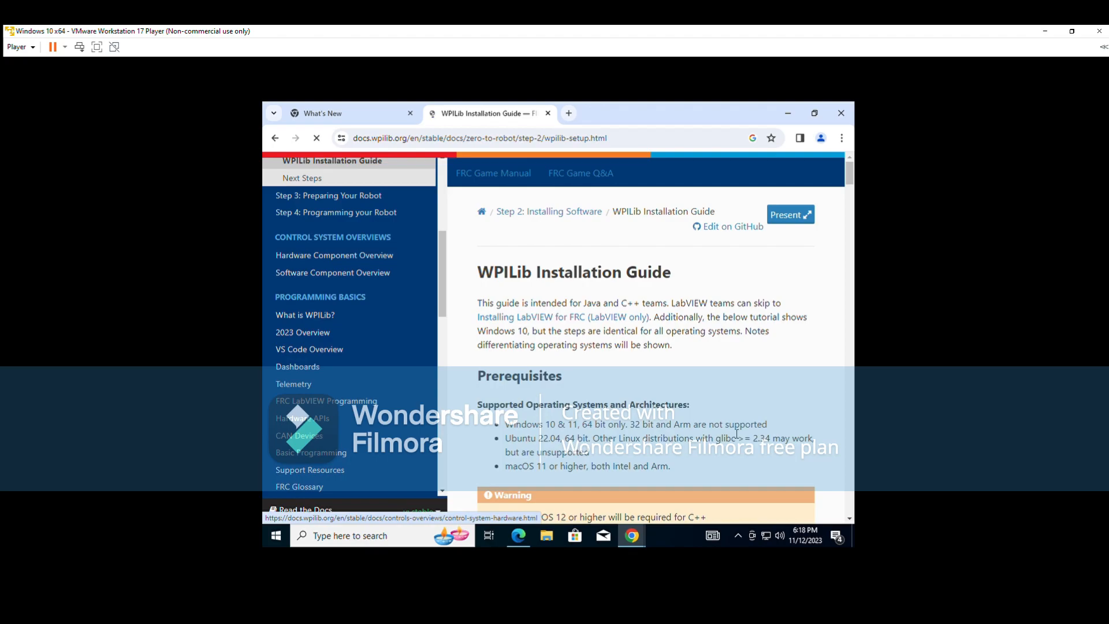
# Download the WPILib 2023.4.3 installer for Windows from the guide and check the download's progress
pyautogui.scroll(-6, 683, 328)
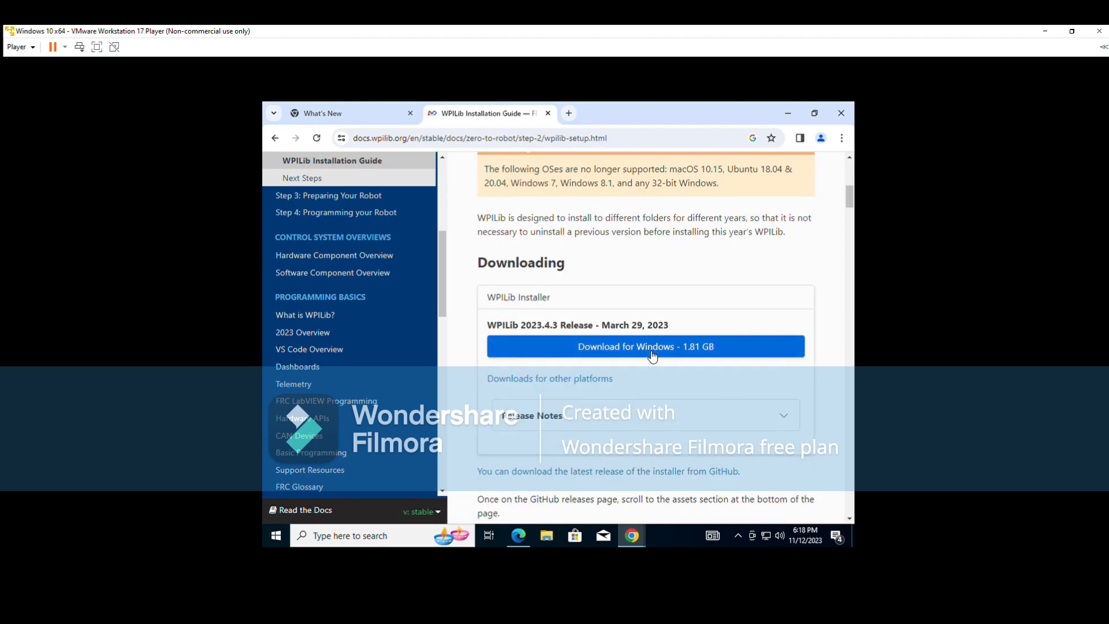
pyautogui.click(652, 356)
pyautogui.click(779, 139)
pyautogui.moveTo(744, 202)
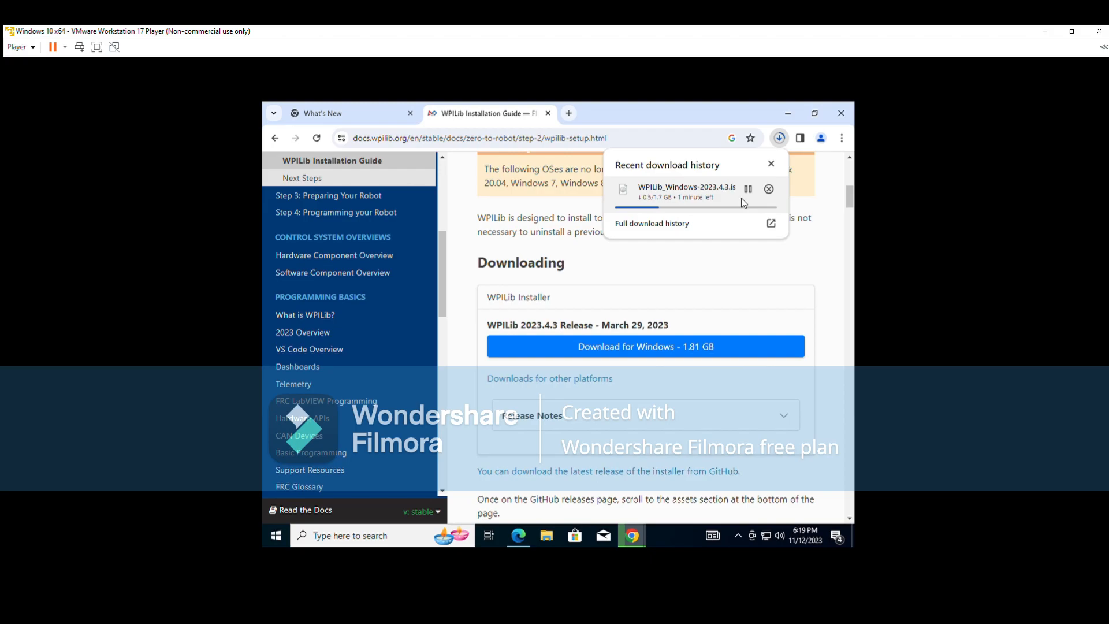
# Search for "frc game tools" in a new tab and open the National Instruments FRC Game Tools Download page
pyautogui.click(569, 113)
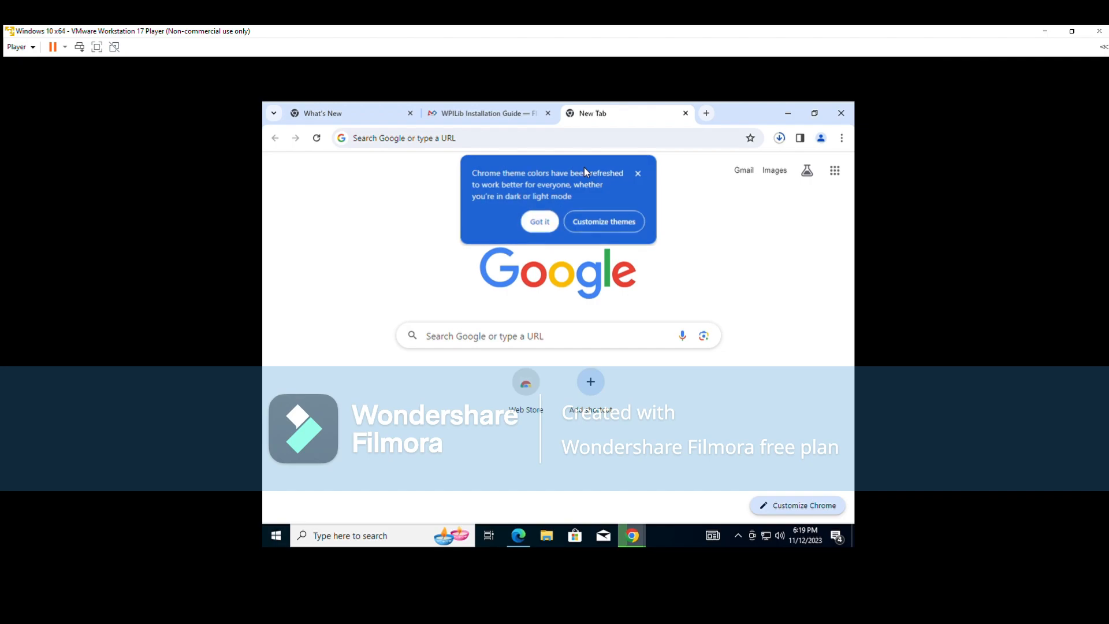
pyautogui.write('ame')
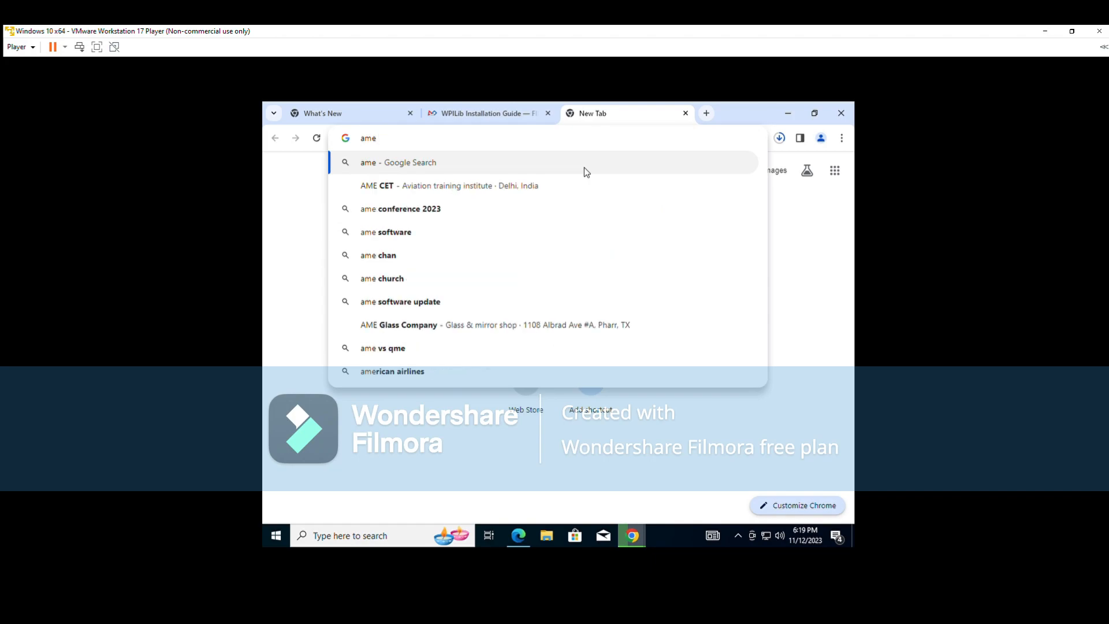
pyautogui.press('BackSpace')
pyautogui.press('BackSpace')
pyautogui.press('BackSpace')
pyautogui.write('FR')
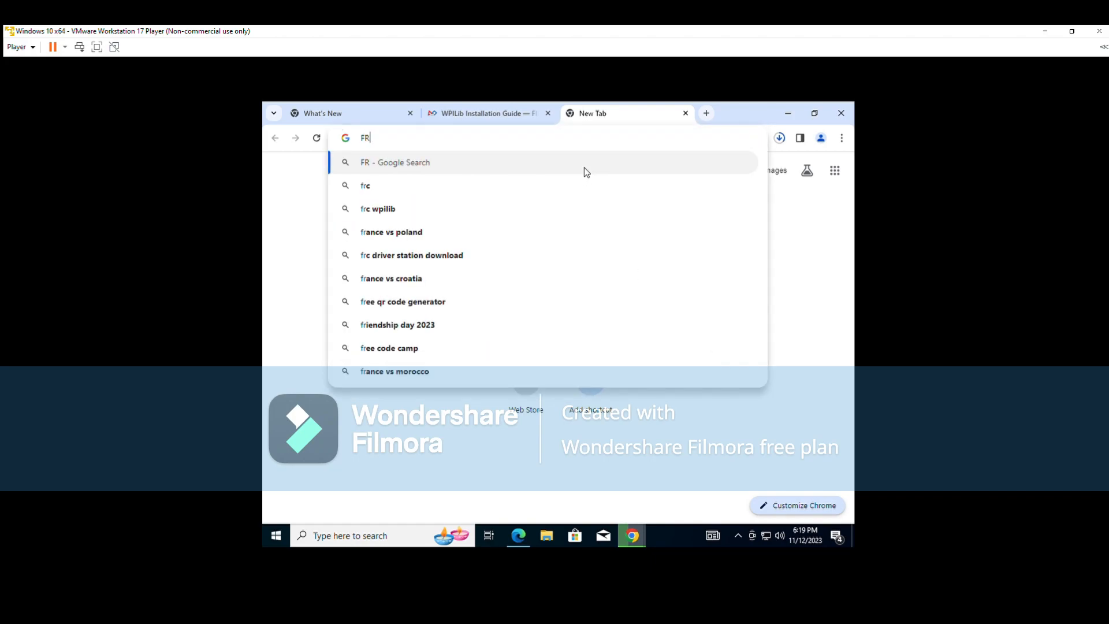
pyautogui.write('C game tools')
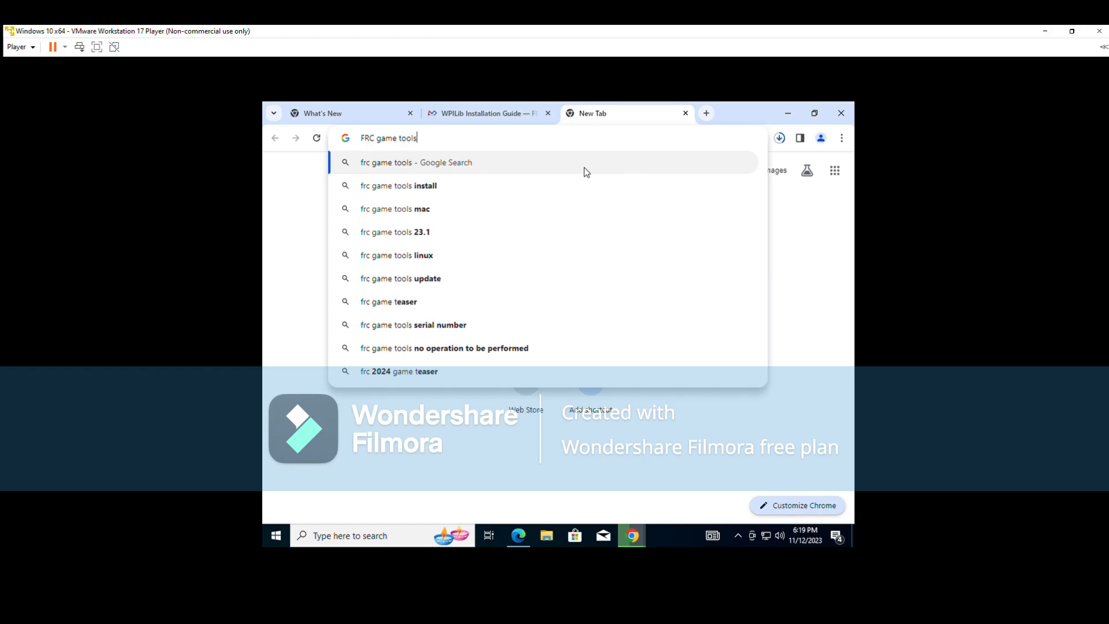
pyautogui.press('Return')
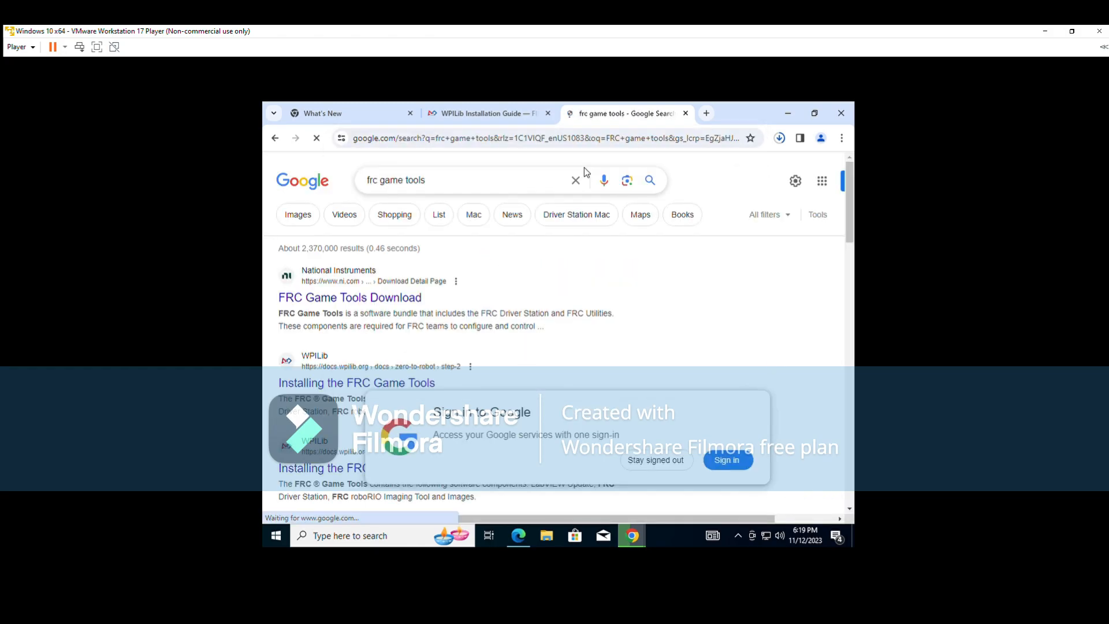
pyautogui.click(367, 301)
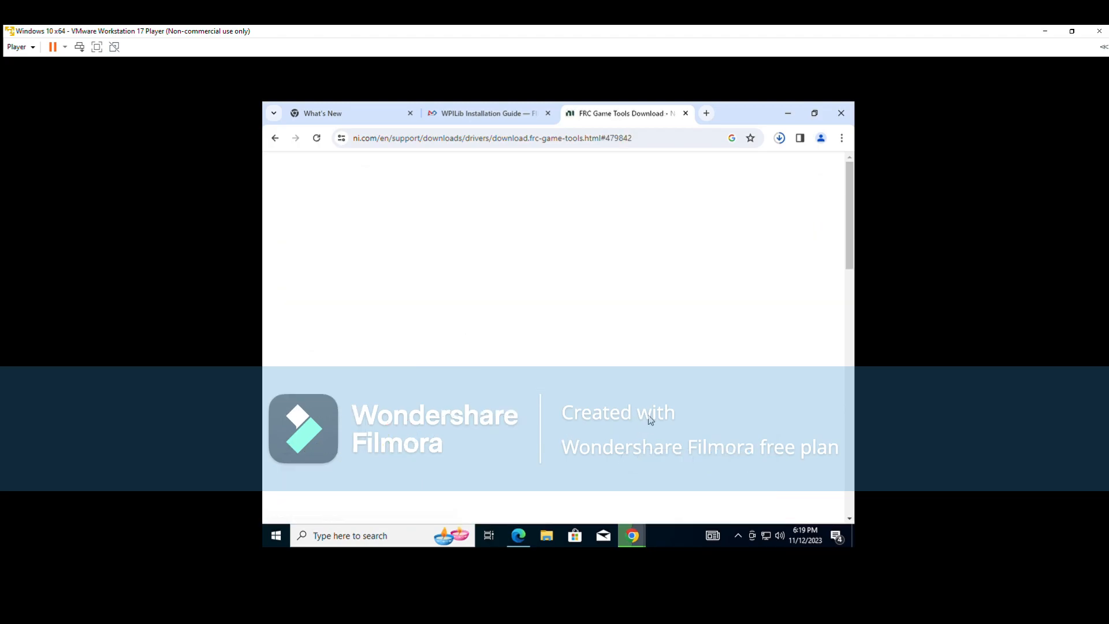
# Dismiss the cookie notice and download the online installer for FRC Game Tools 2023 Patch 1
pyautogui.scroll(-5, 718, 357)
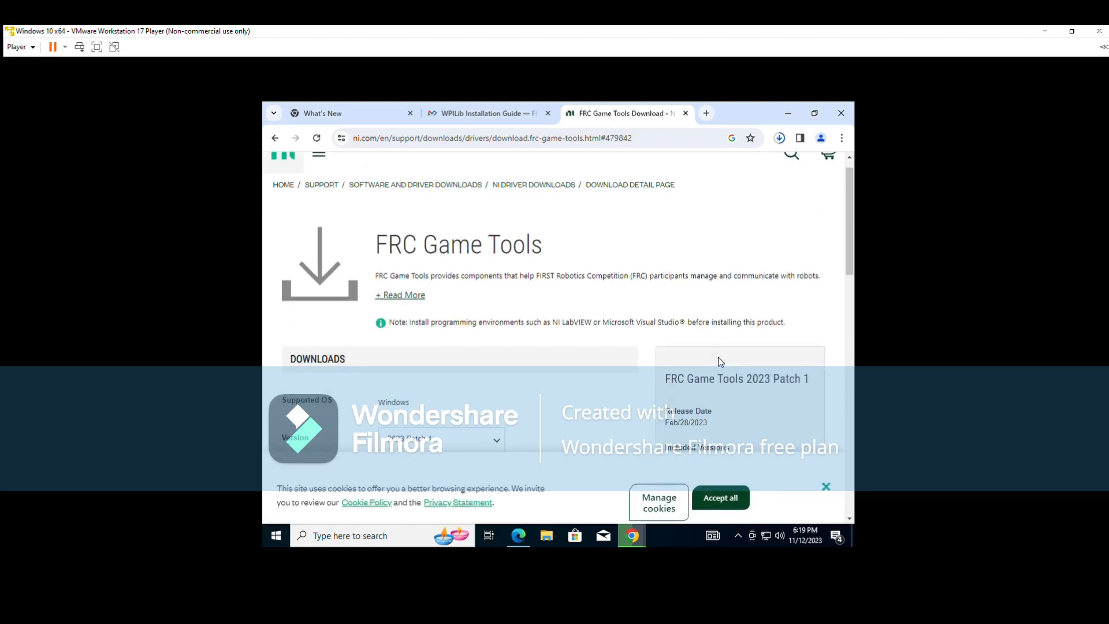
pyautogui.click(826, 486)
pyautogui.scroll(2, 708, 264)
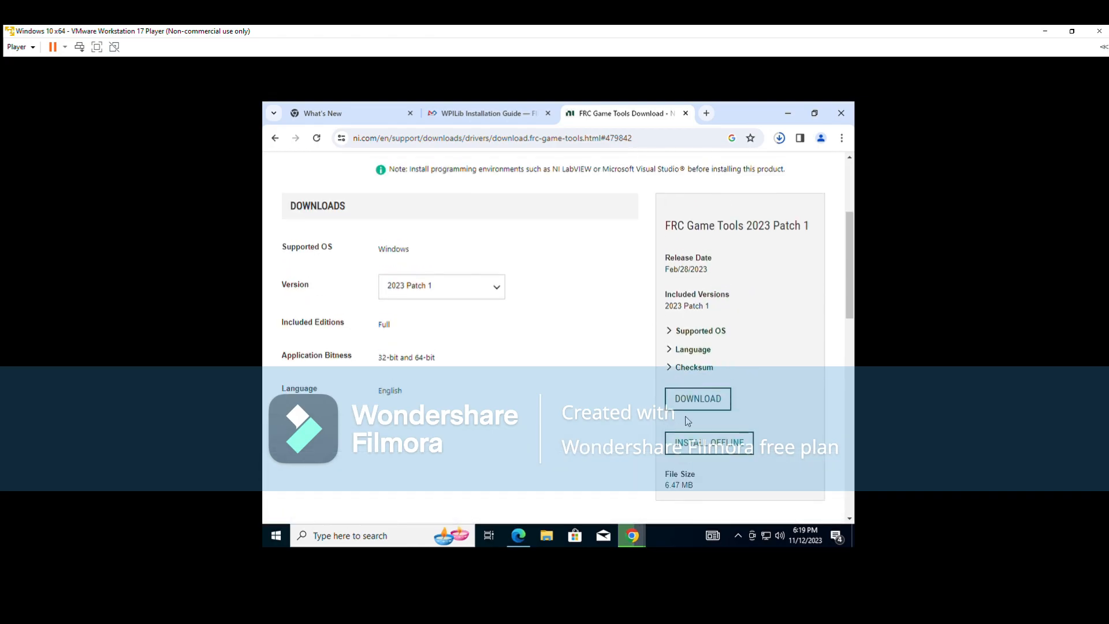
pyautogui.click(689, 404)
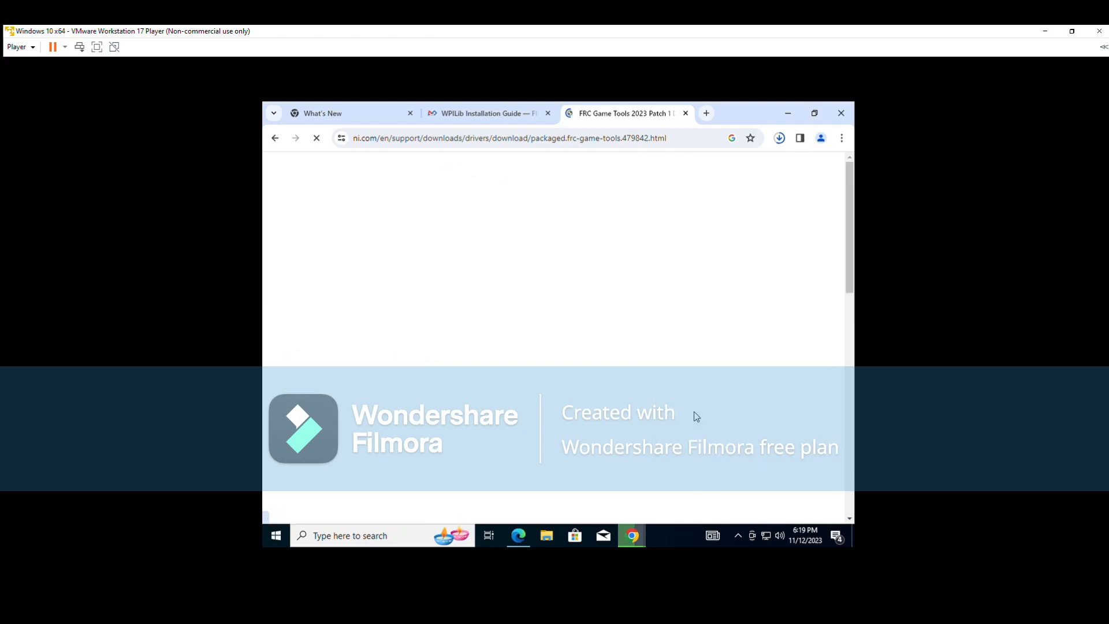
pyautogui.scroll(-3, 689, 400)
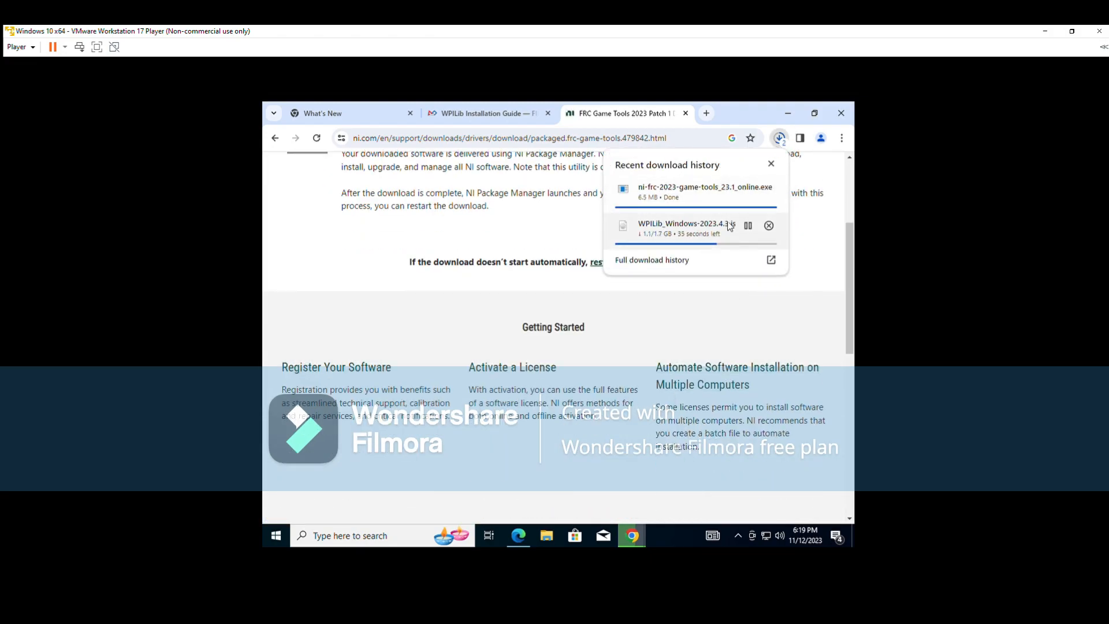
# Search for "rev hardware client" in a new tab and open the REV Hardware Client Installation page
pyautogui.click(707, 114)
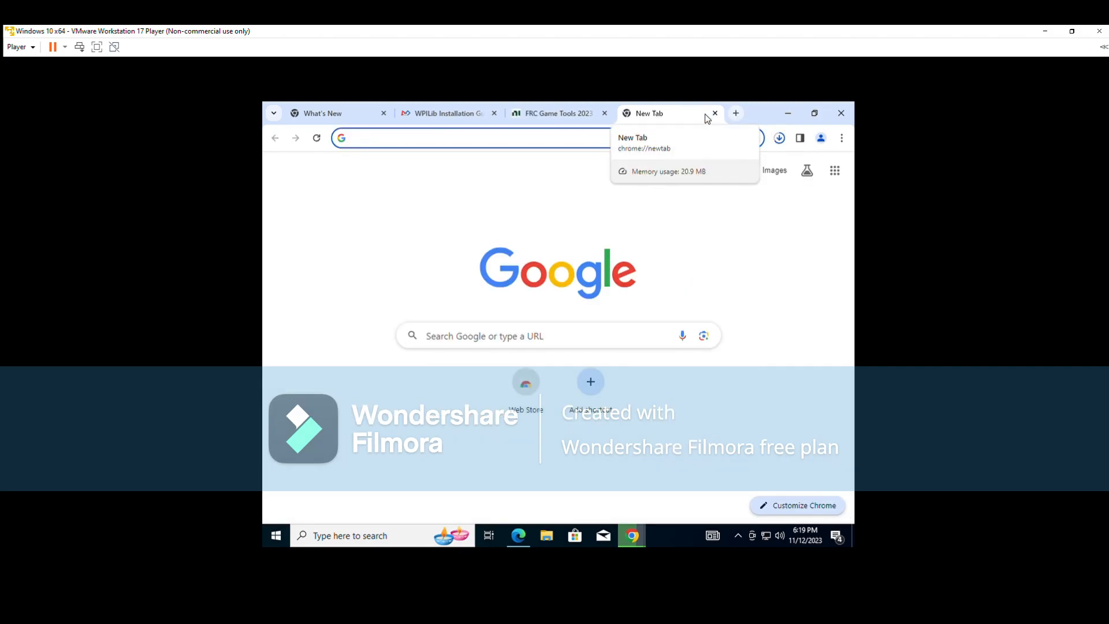
pyautogui.write('REV')
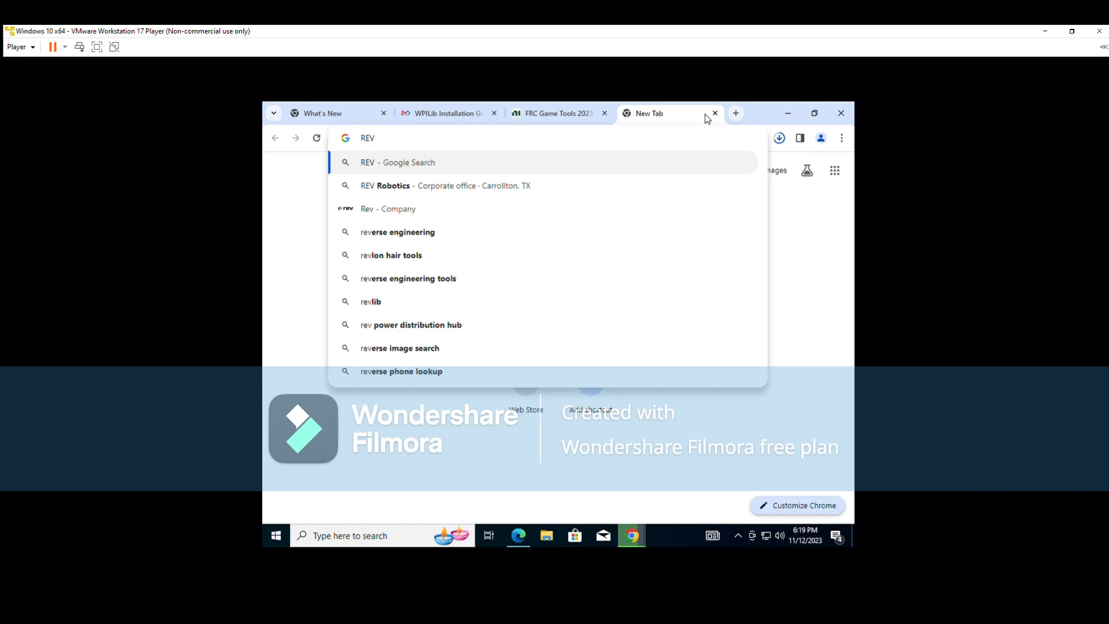
pyautogui.press('BackSpace')
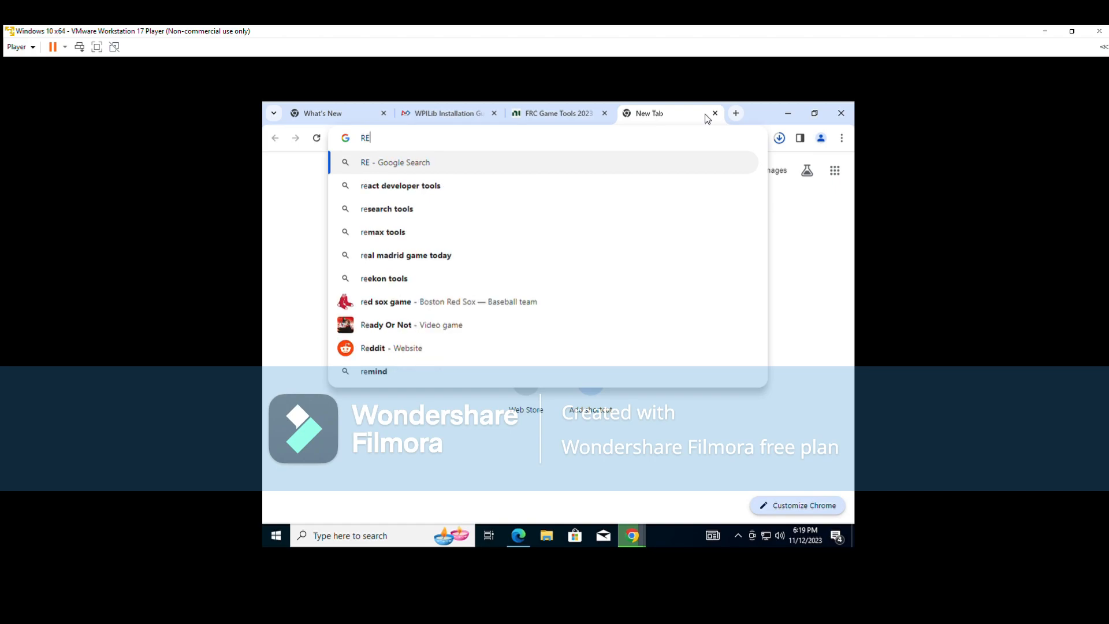
pyautogui.write('V hardware client')
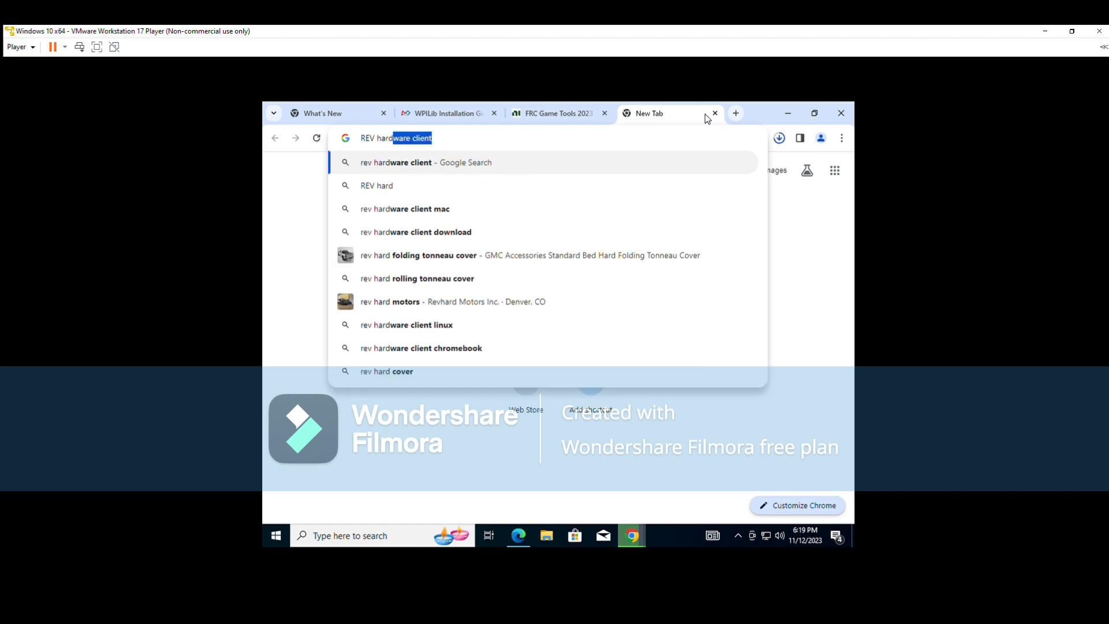
pyautogui.click(693, 168)
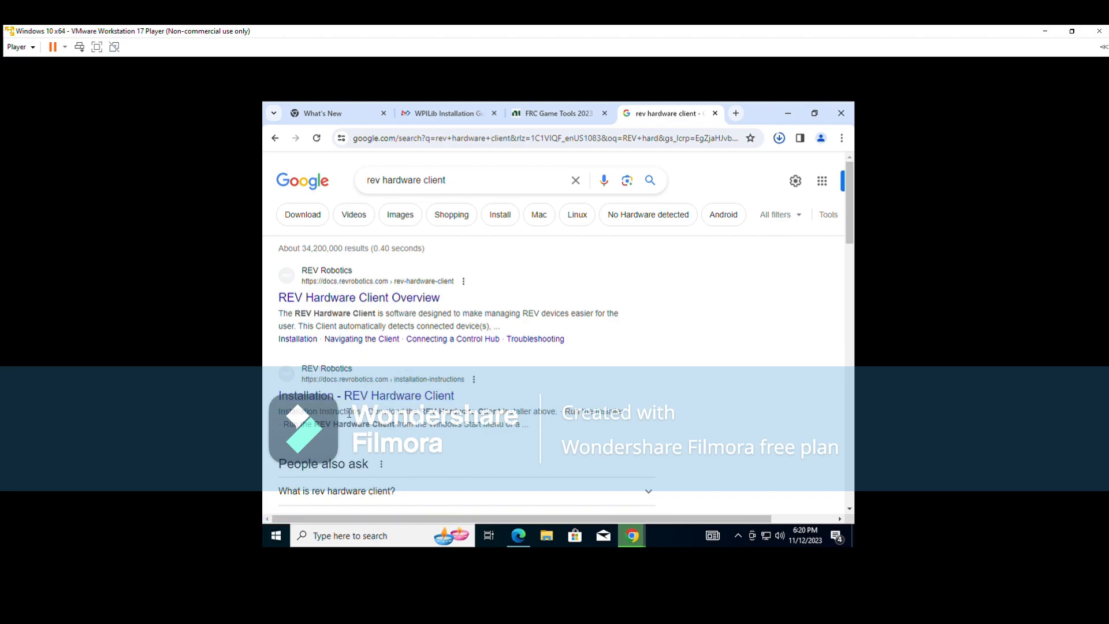
pyautogui.click(368, 398)
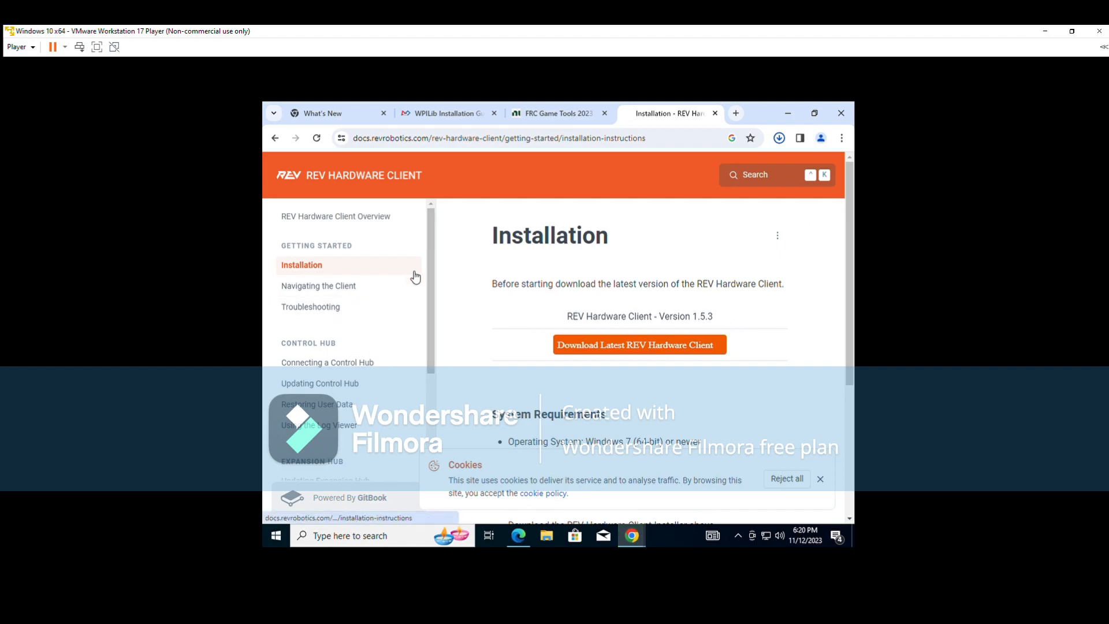
# Examine the download options on the REV Hardware Client Overview and Installation pages, including the offline installers
pyautogui.click(341, 230)
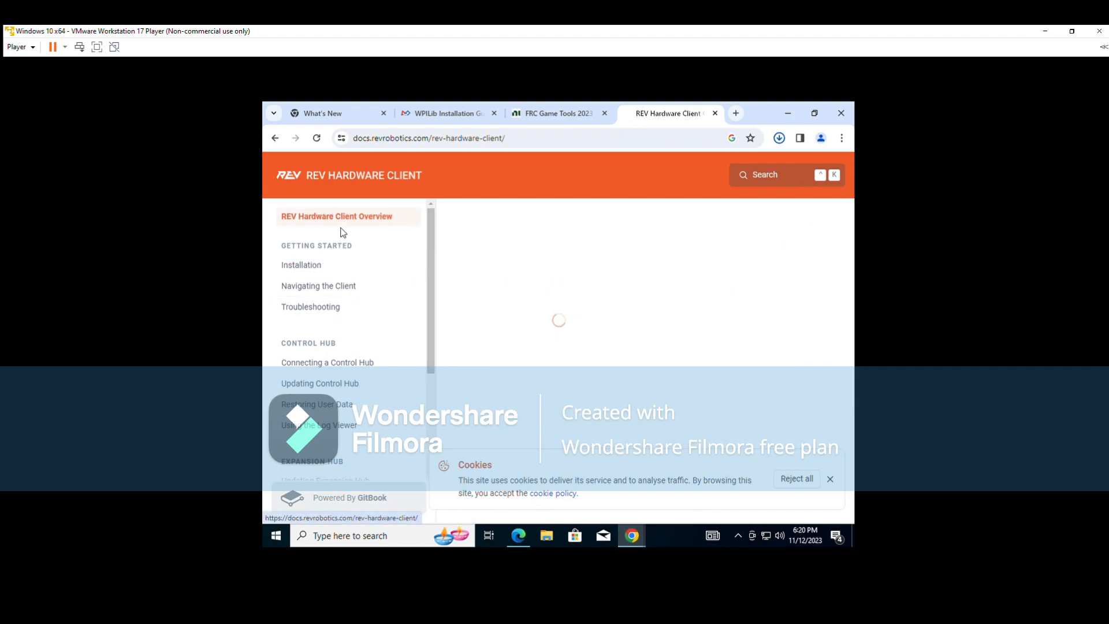
pyautogui.click(275, 138)
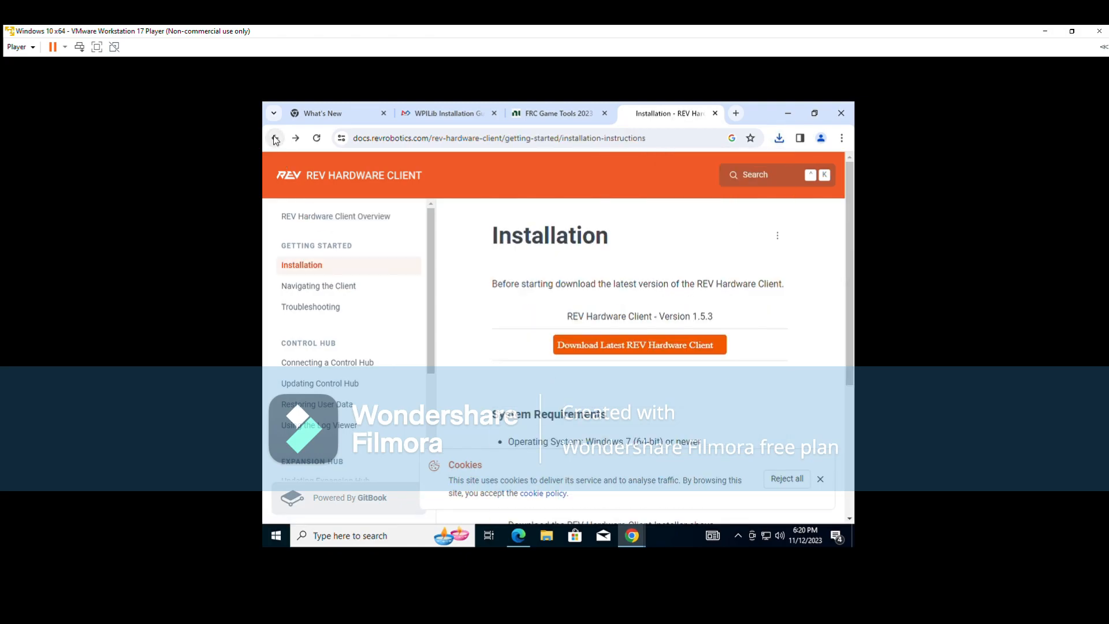
pyautogui.click(274, 138)
pyautogui.click(413, 307)
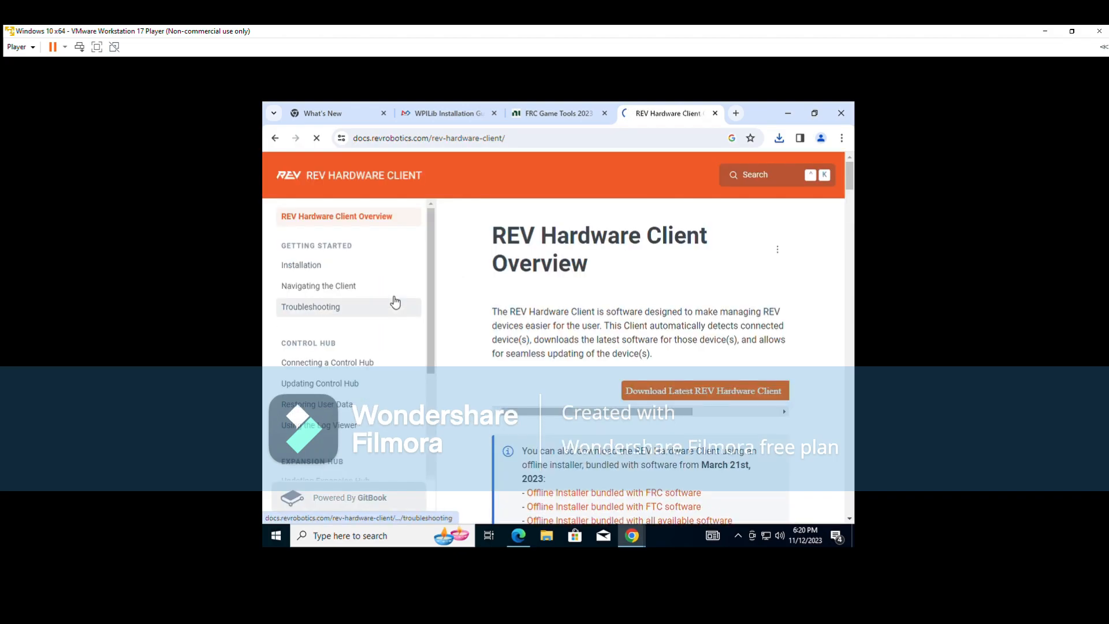
pyautogui.click(310, 267)
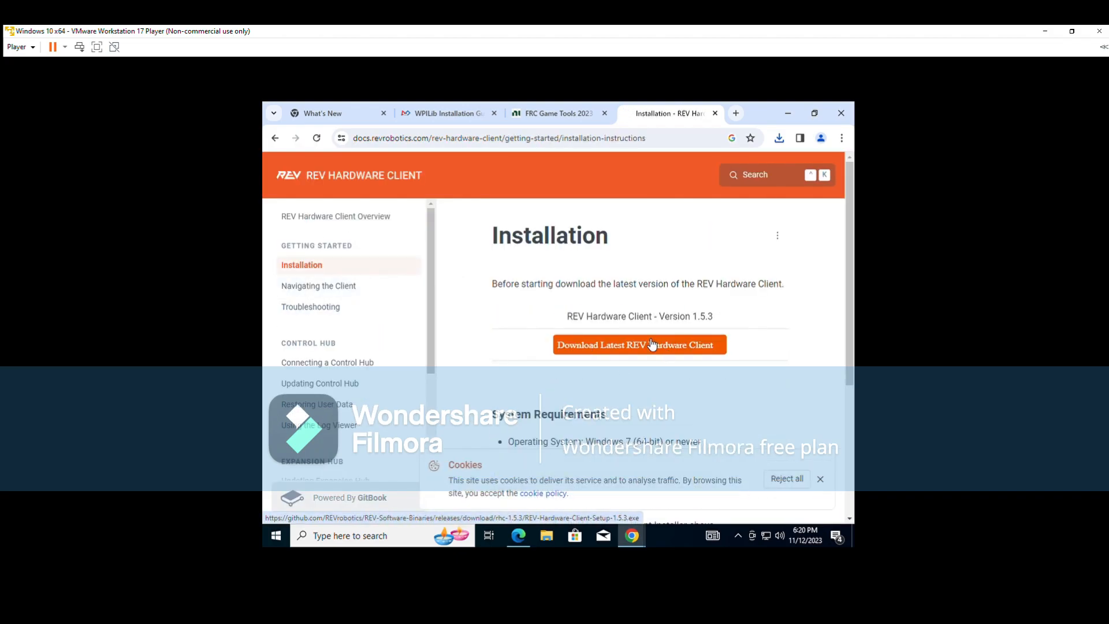
pyautogui.click(320, 218)
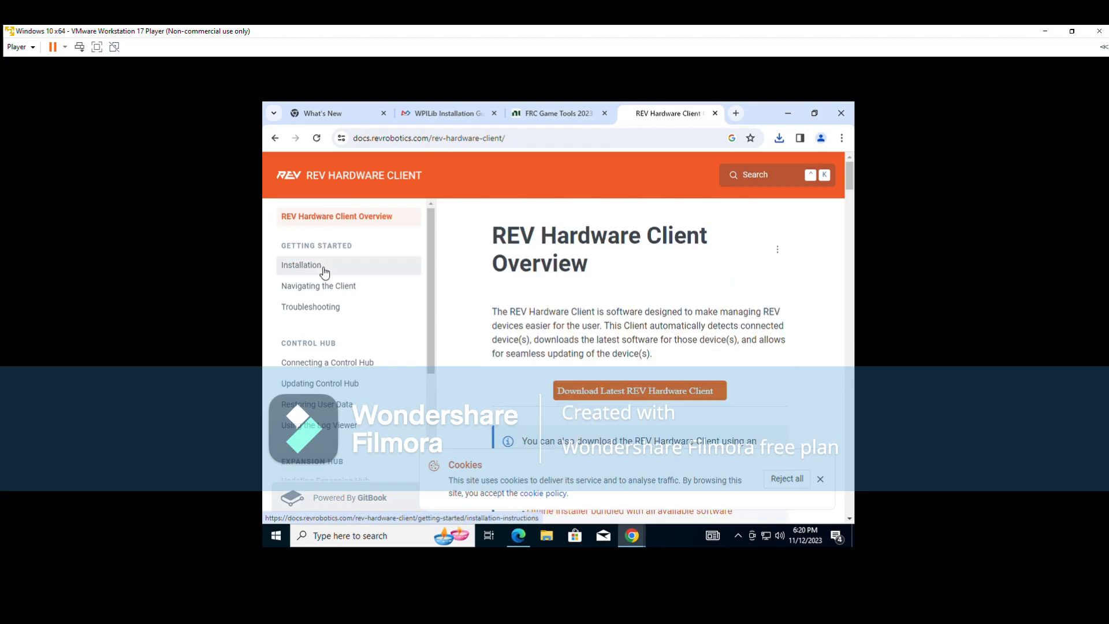
pyautogui.scroll(-3, 596, 344)
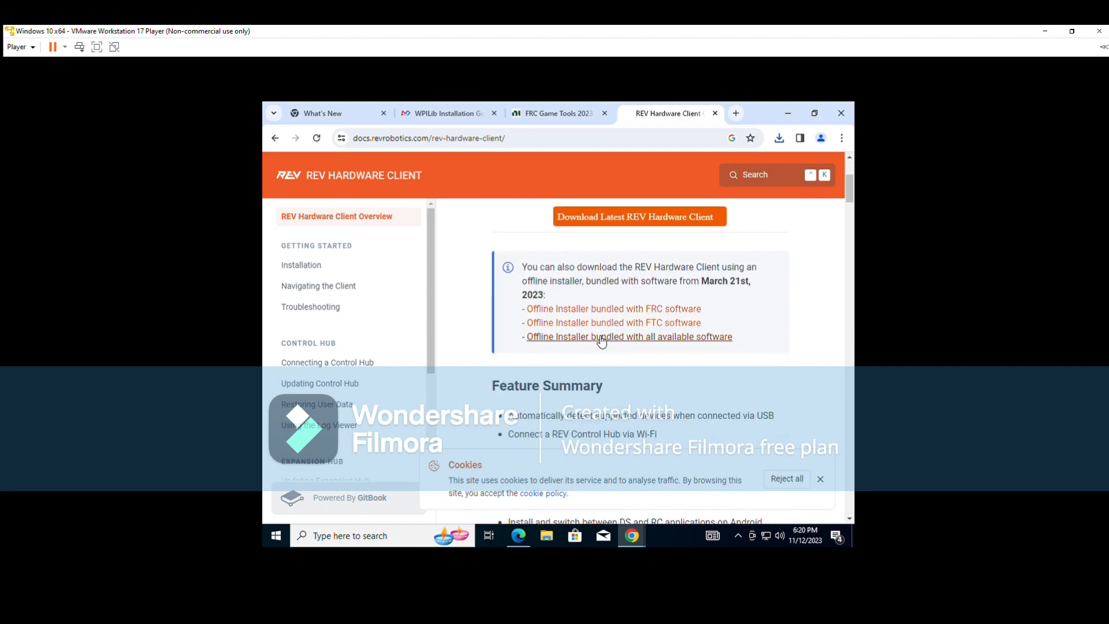
pyautogui.scroll(1, 520, 318)
pyautogui.scroll(2, 379, 257)
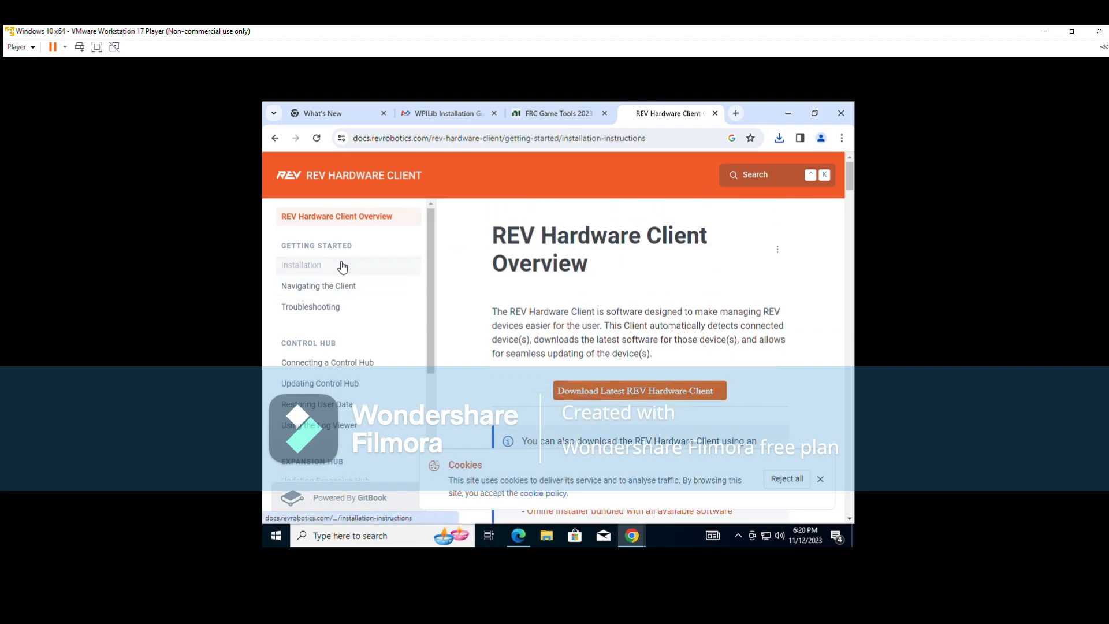
# Download the latest REV Hardware Client, version 1.5.3, from the Installation page and check the download
pyautogui.click(339, 265)
pyautogui.click(688, 349)
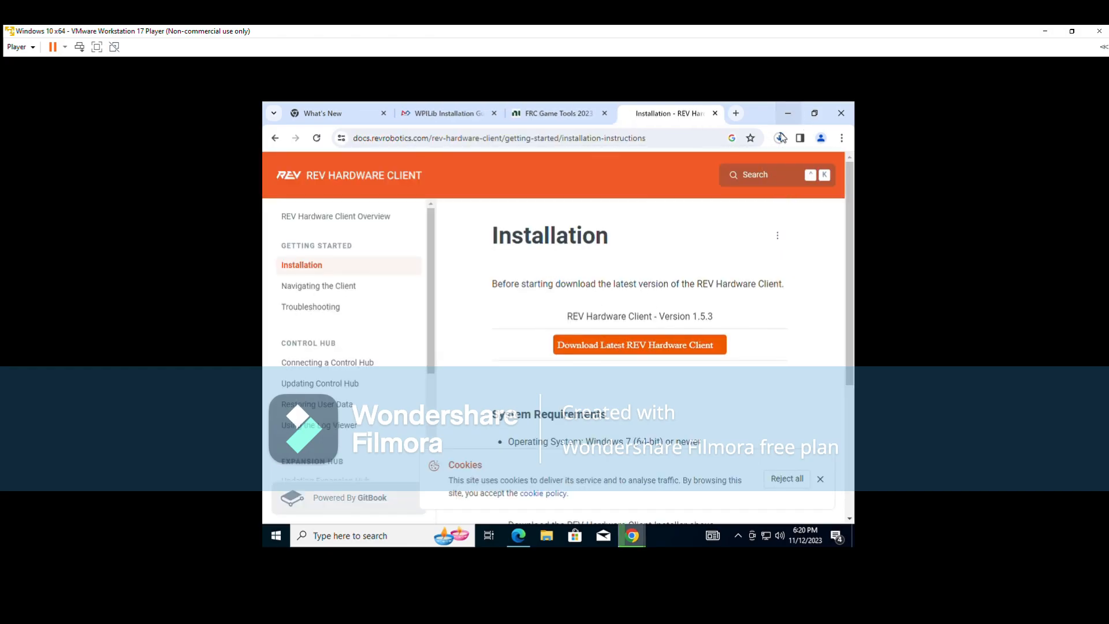
pyautogui.click(779, 138)
# Search for "Pheonix tuner" in a new tab and open the CTR Electronics Software and Downloads page
pyautogui.click(736, 113)
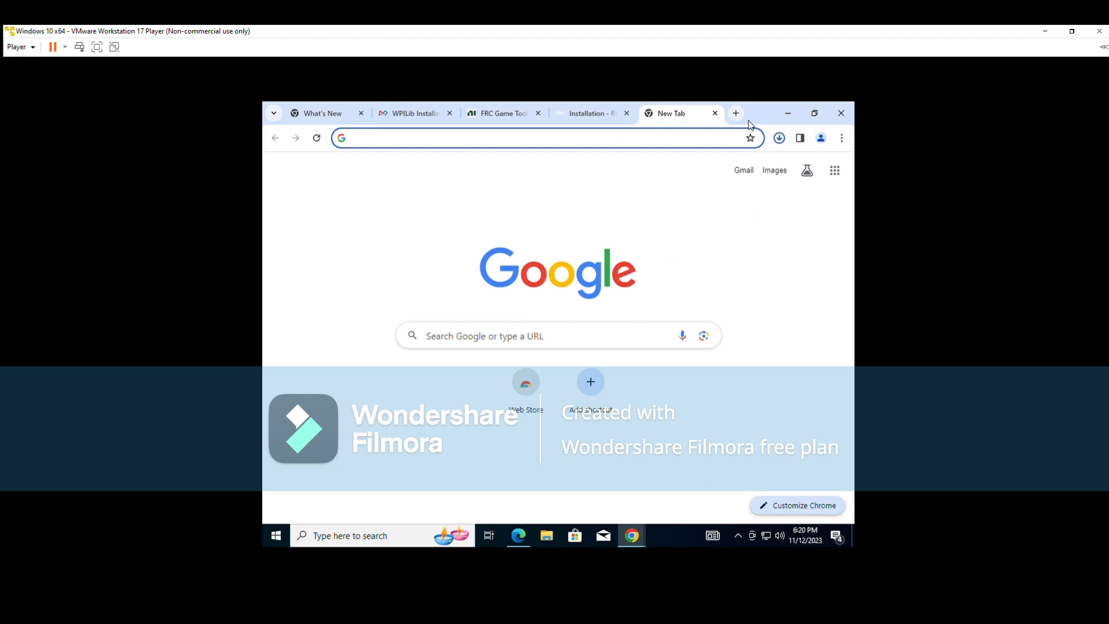
pyautogui.write('Ph')
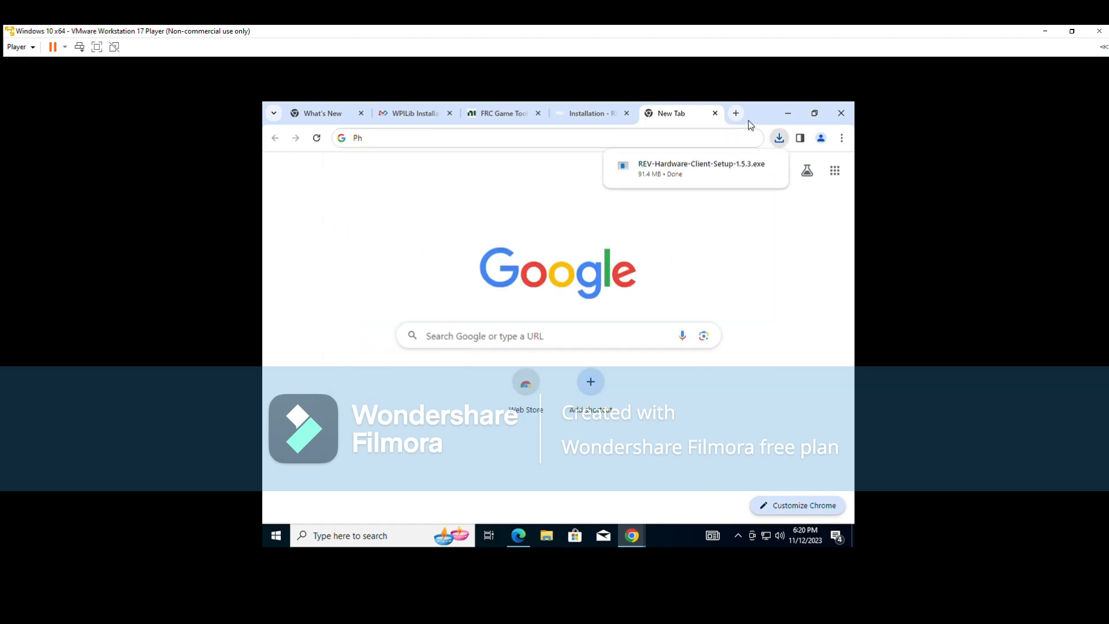
pyautogui.click(576, 134)
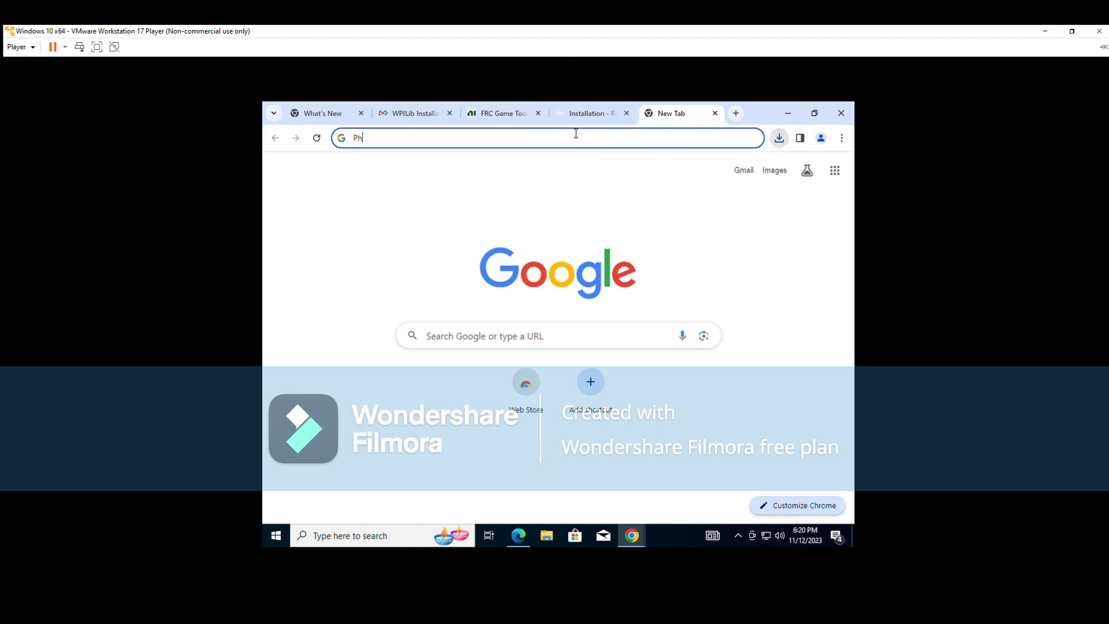
pyautogui.write('eonix')
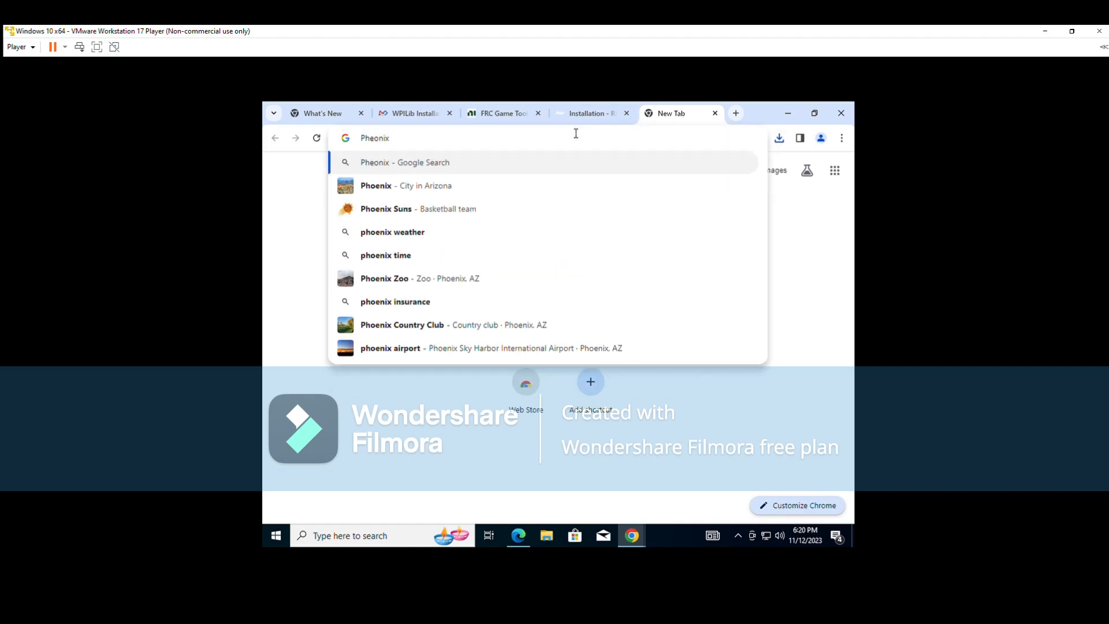
pyautogui.write(' tuner')
pyautogui.press('Return')
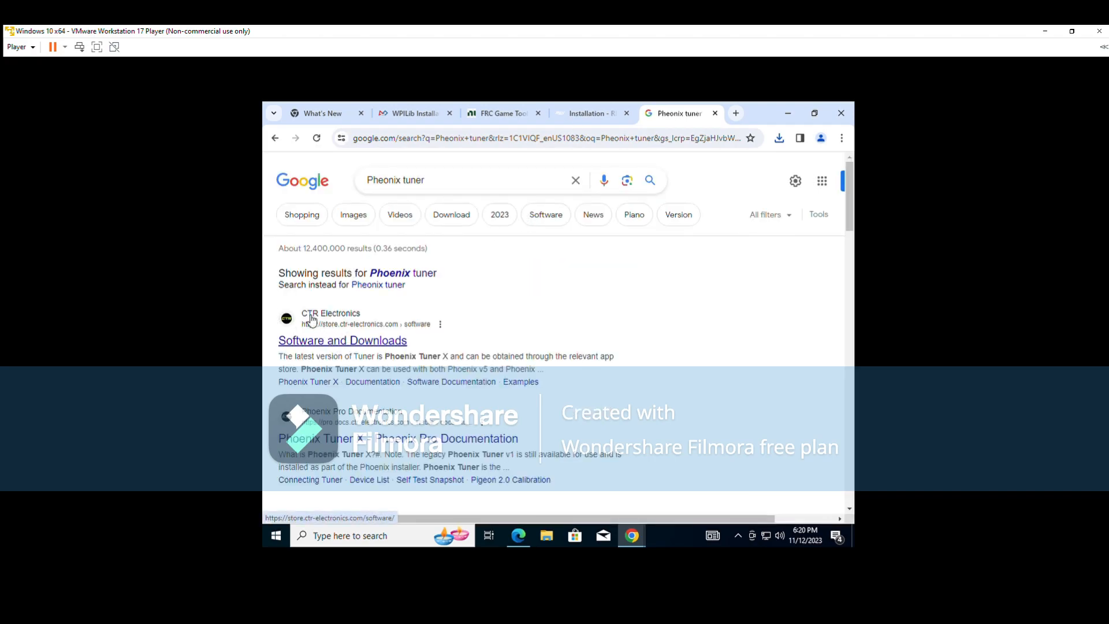
pyautogui.click(369, 345)
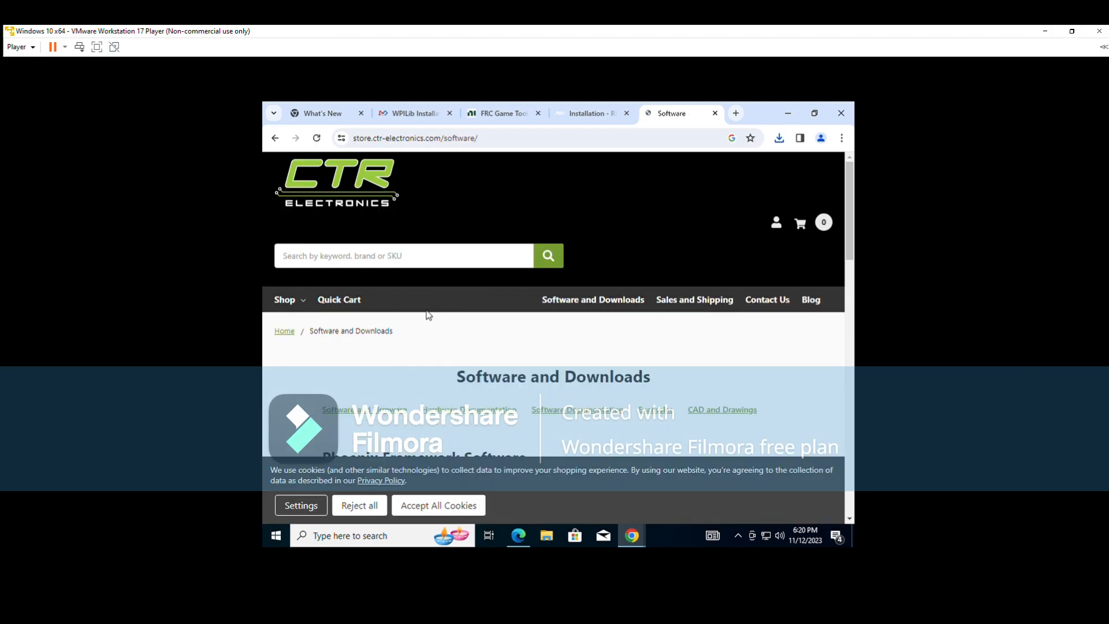
# Download the Windows 64-bit (.exe) Phoenix Framework Installer, version v5.30.4
pyautogui.scroll(-8, 550, 345)
pyautogui.scroll(1, 549, 345)
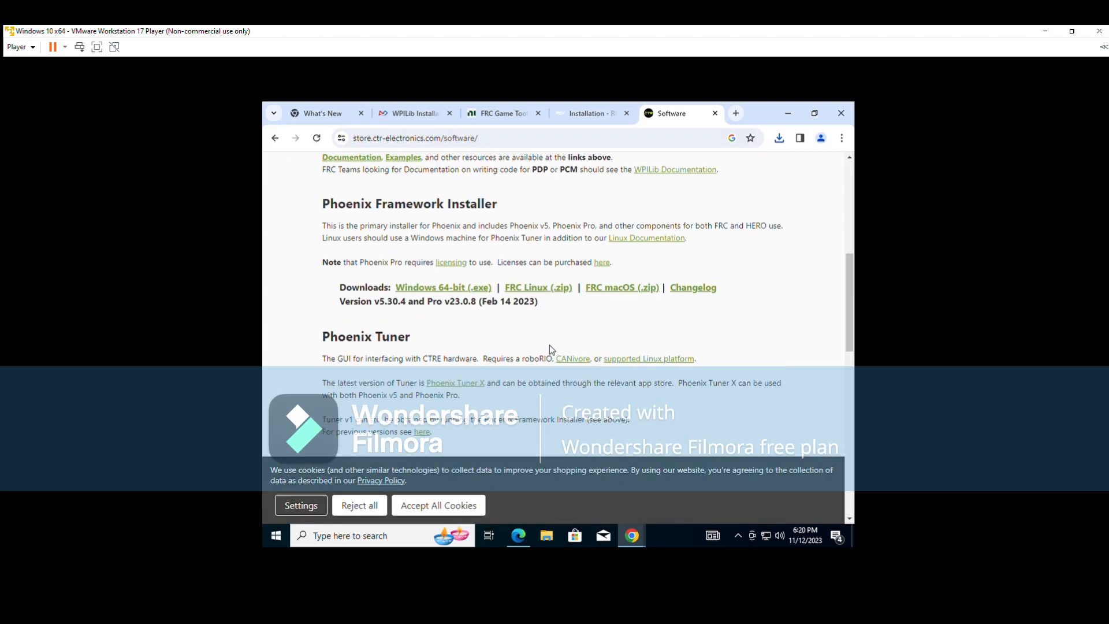
pyautogui.click(460, 294)
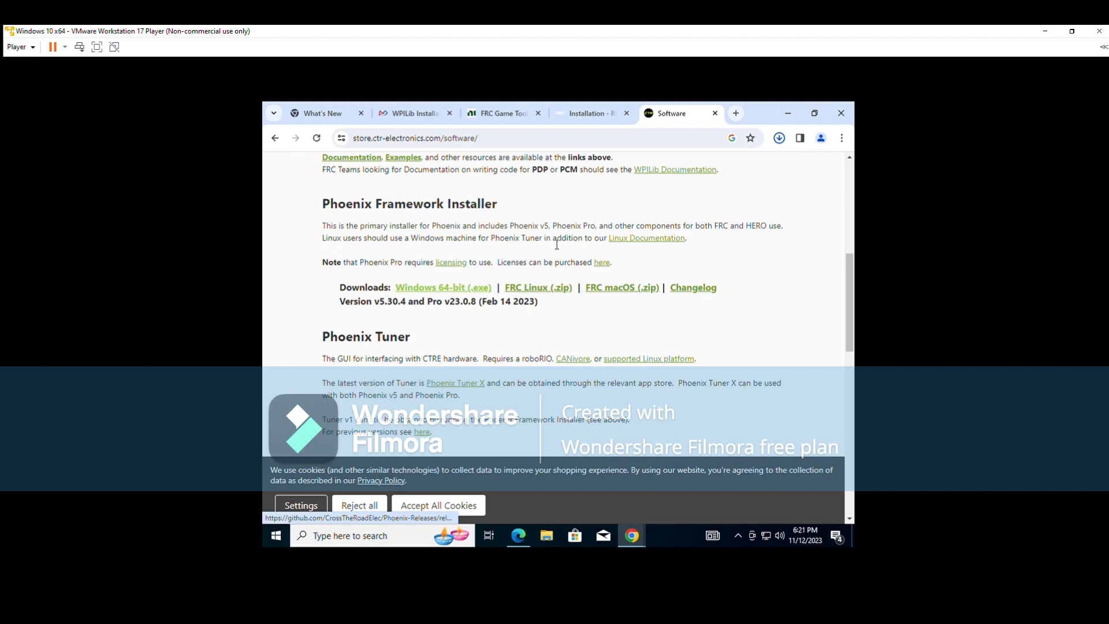
pyautogui.scroll(2, 546, 291)
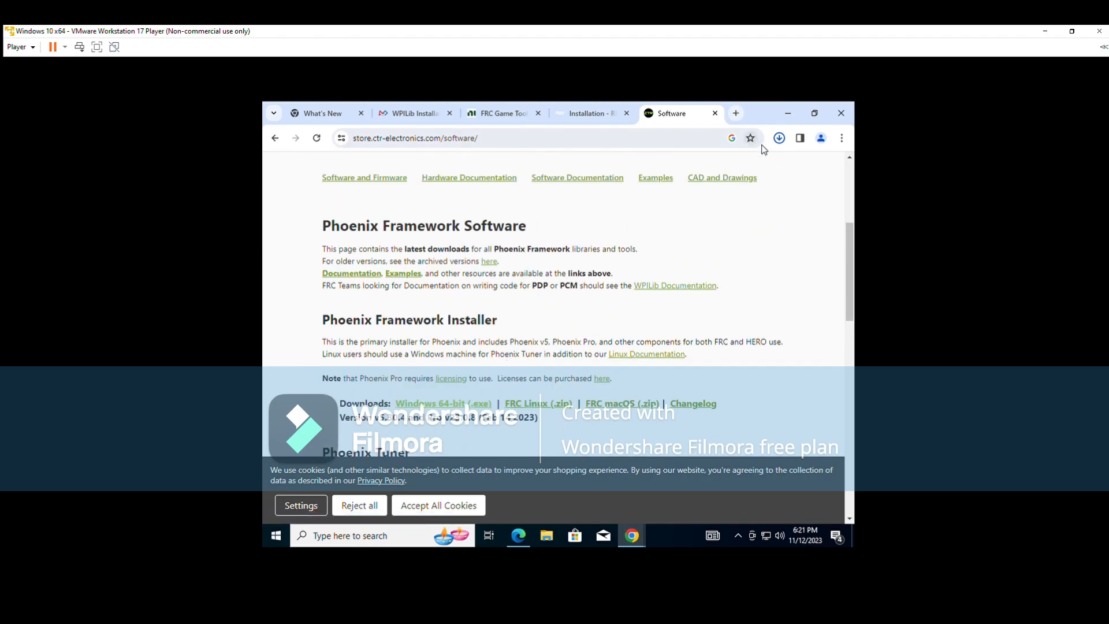
# Search for "frc radio configuration utility download" in a new tab and open WPILib's Programming your Radio page
pyautogui.click(736, 113)
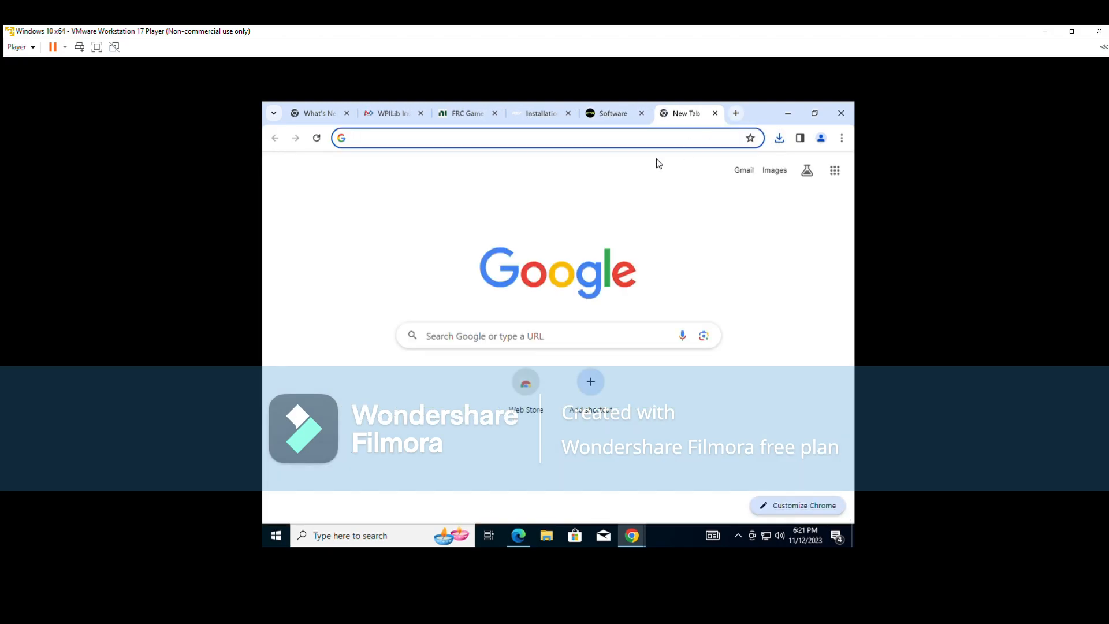
pyautogui.write('FR')
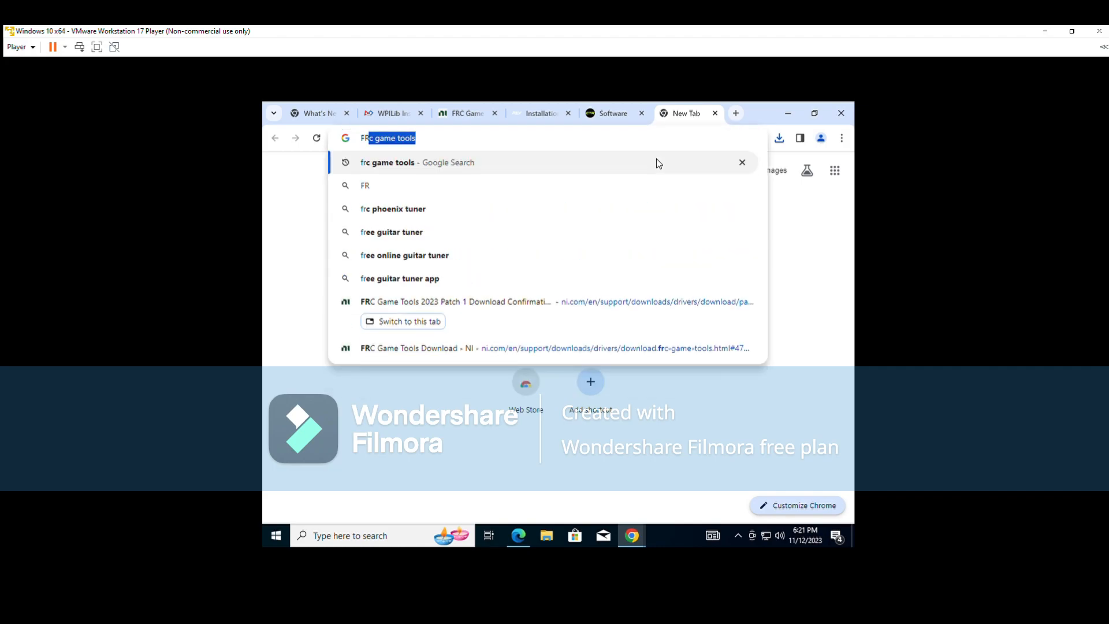
pyautogui.write('C radion')
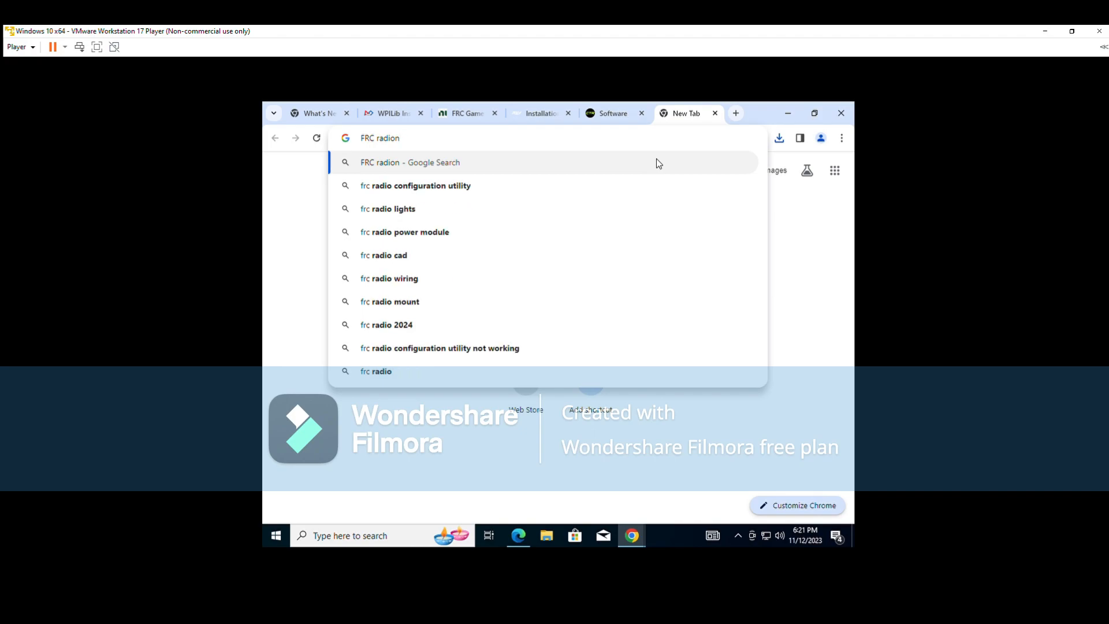
pyautogui.click(491, 189)
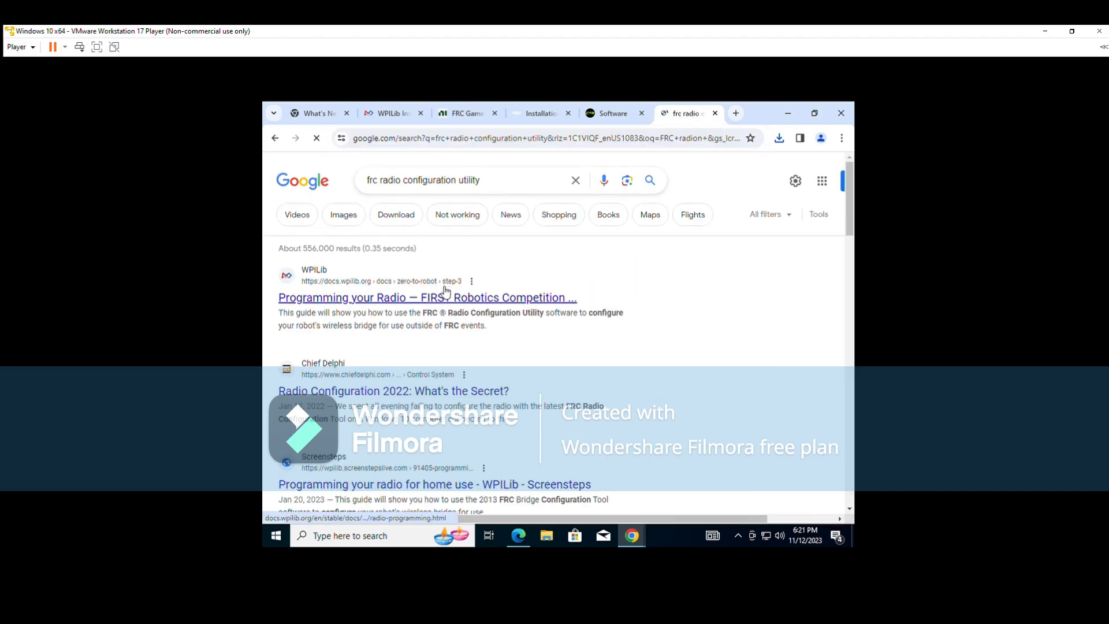
pyautogui.click(521, 178)
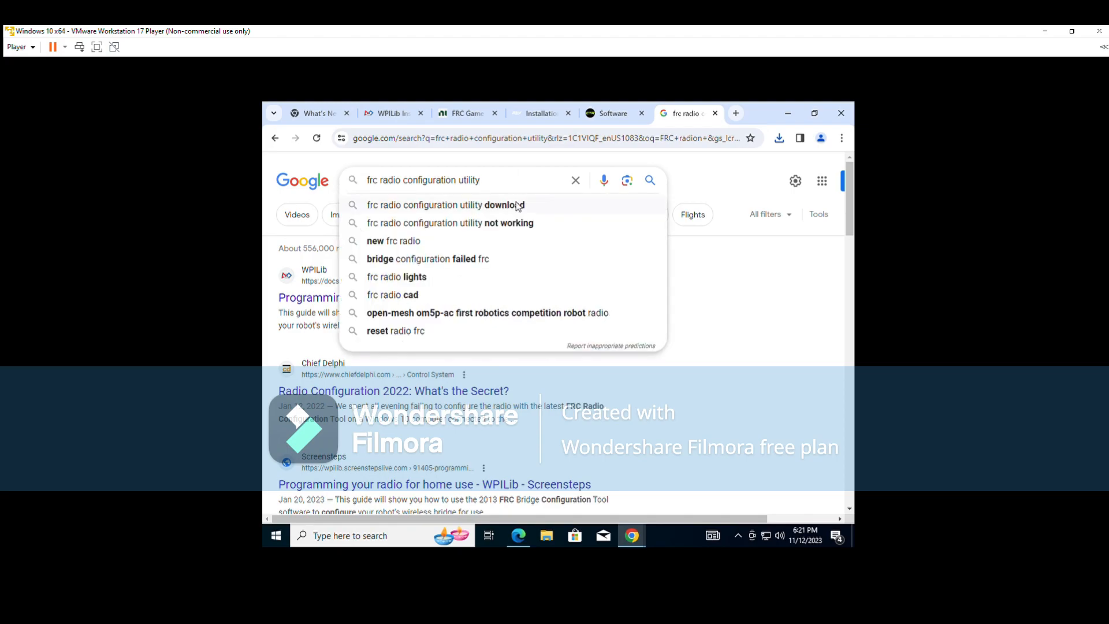
pyautogui.click(518, 205)
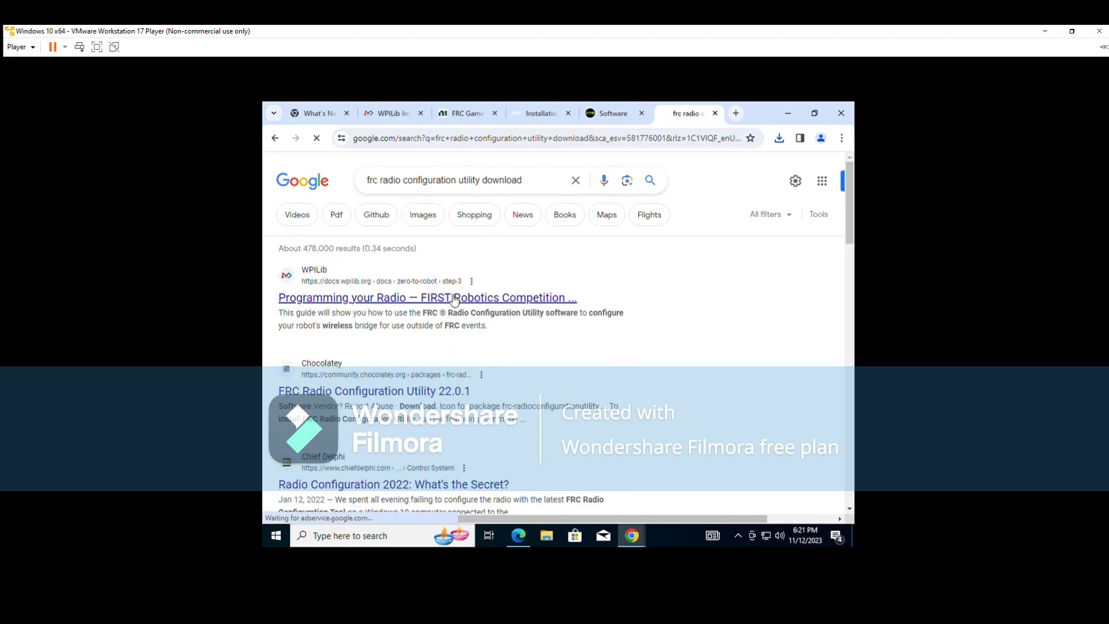
pyautogui.click(454, 299)
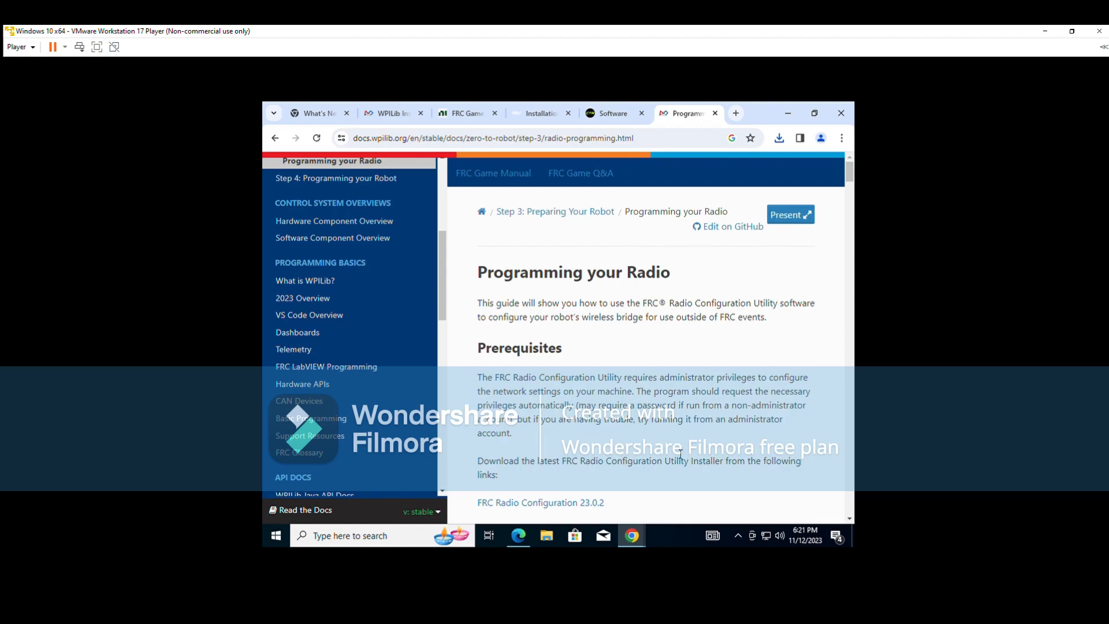
# Download FRC Radio Configuration 23.0.2 from the Prerequisites section and check the recent downloads
pyautogui.scroll(-1, 669, 458)
pyautogui.scroll(-2, 592, 376)
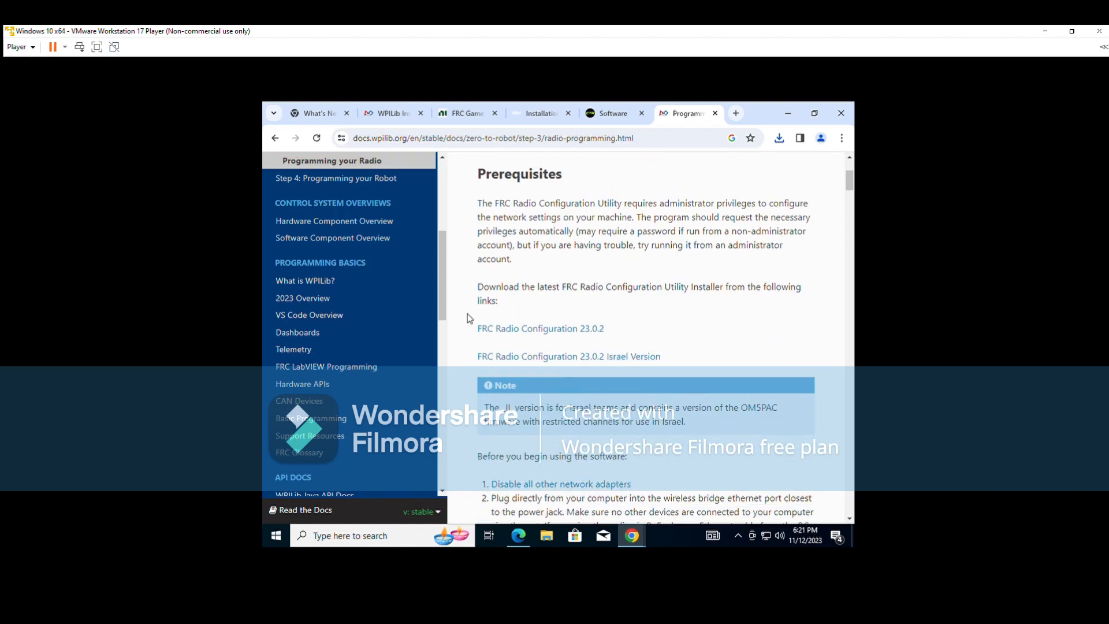
pyautogui.click(590, 333)
pyautogui.click(779, 138)
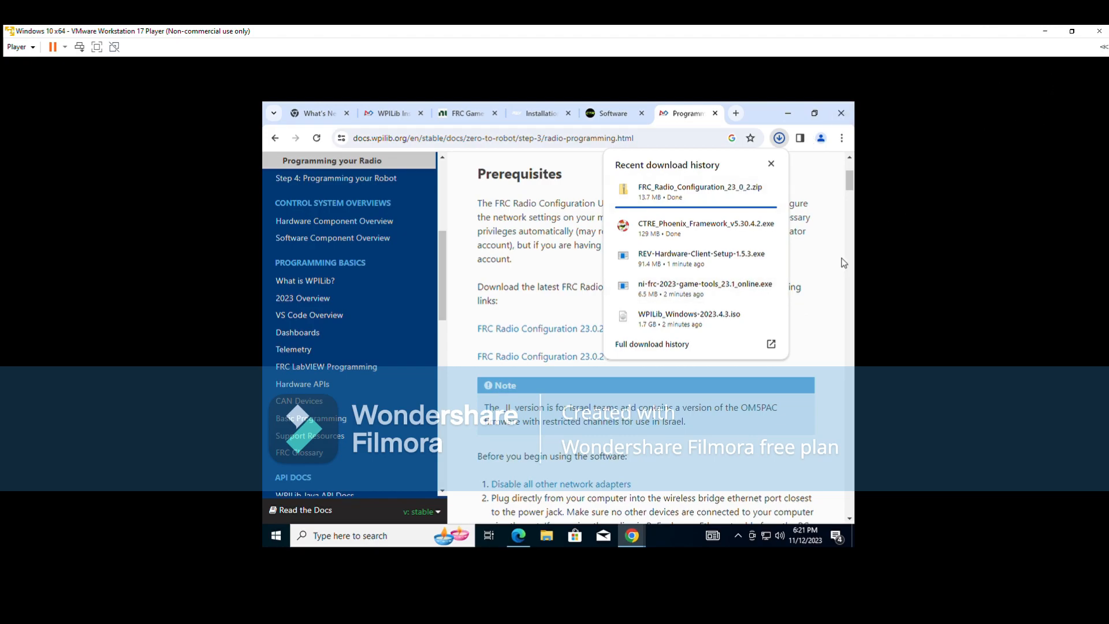
# Run REV-Hardware-Client-Setup-1.5.3 from the Downloads folder and install it in the default location, finishing without launching the client
pyautogui.click(547, 538)
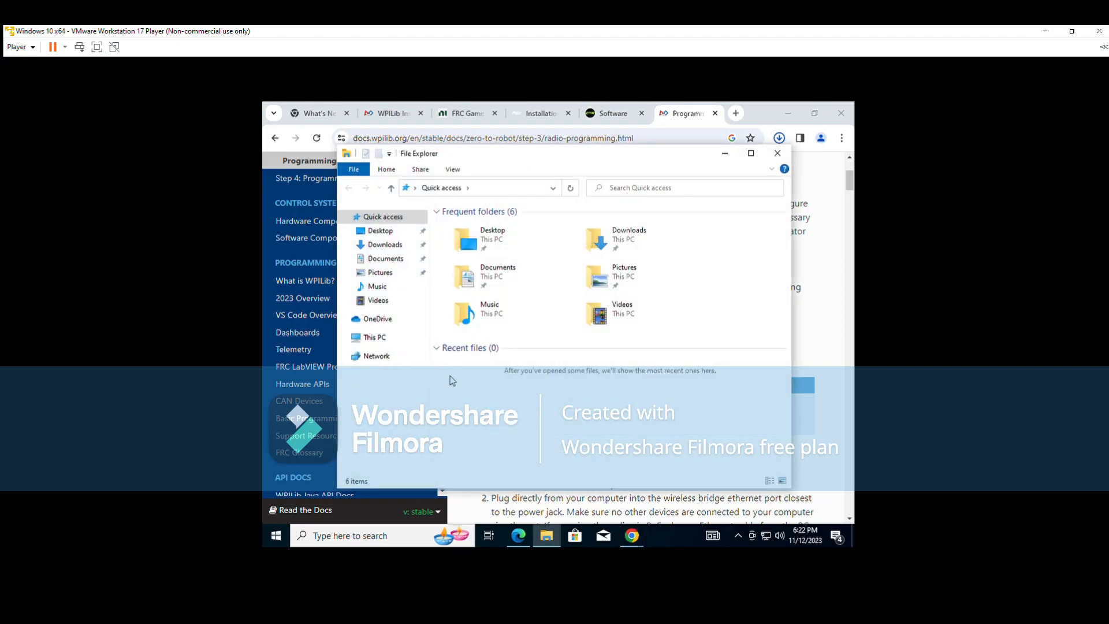
pyautogui.click(399, 245)
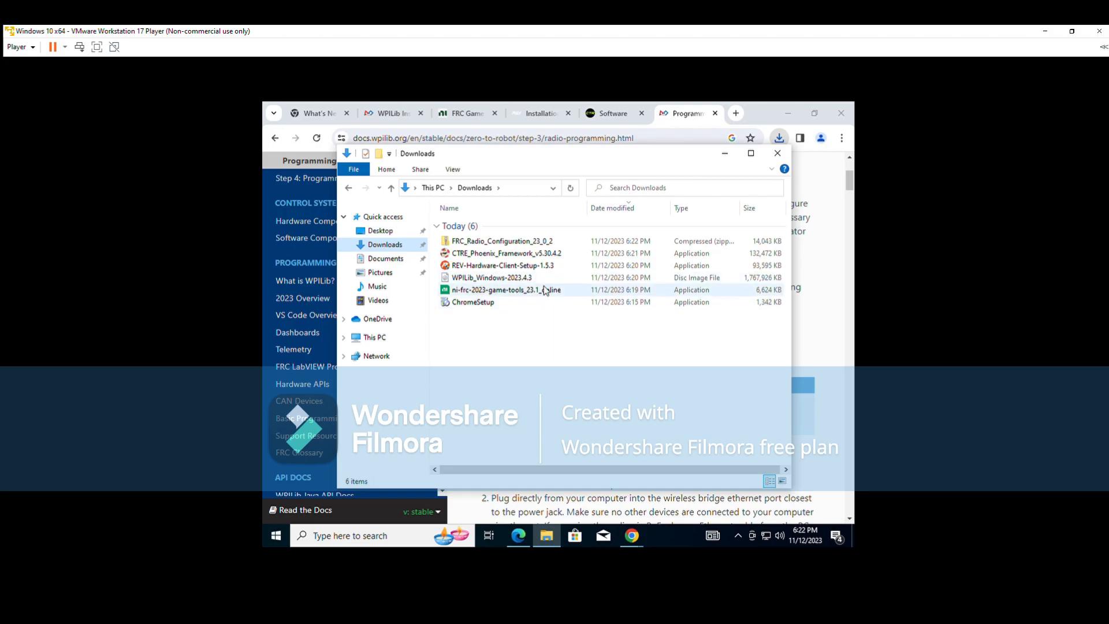
pyautogui.click(519, 268)
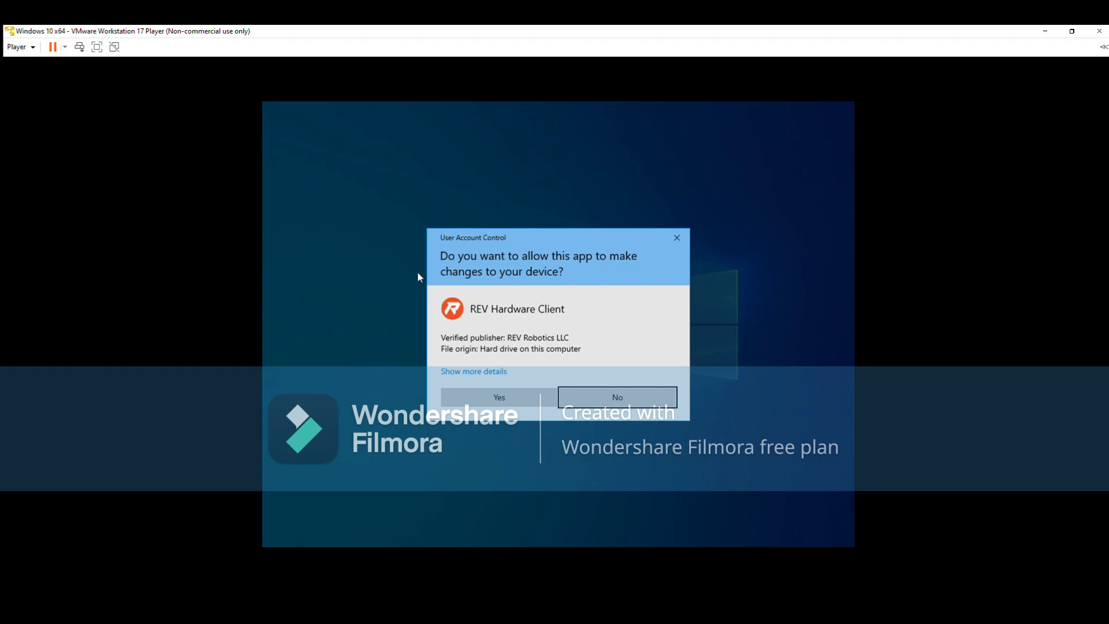
pyautogui.click(528, 403)
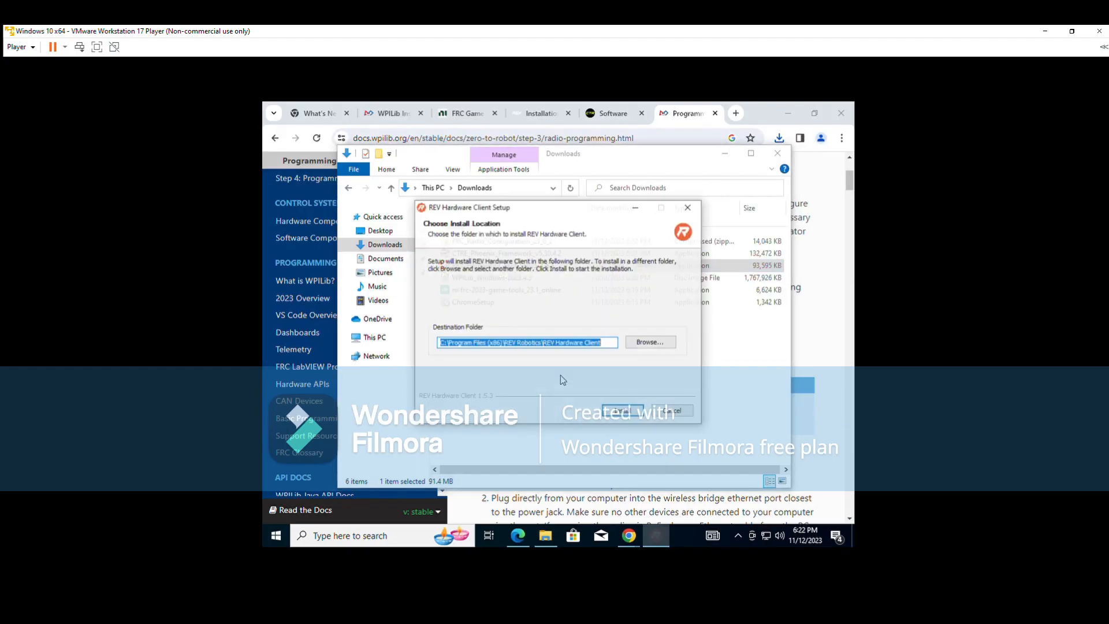
pyautogui.click(623, 411)
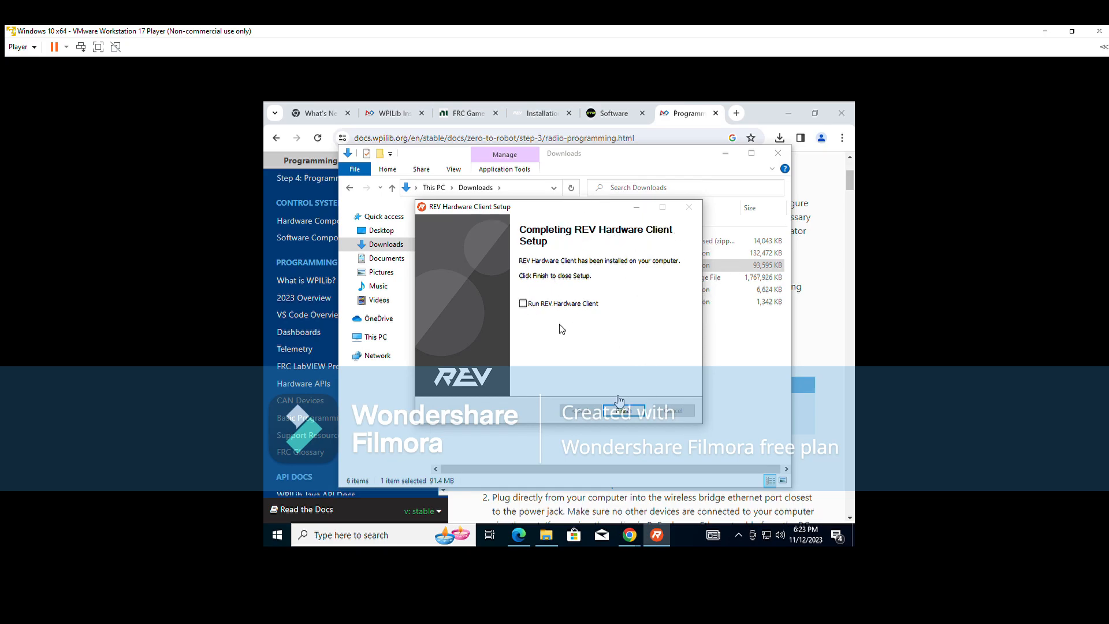
pyautogui.click(623, 411)
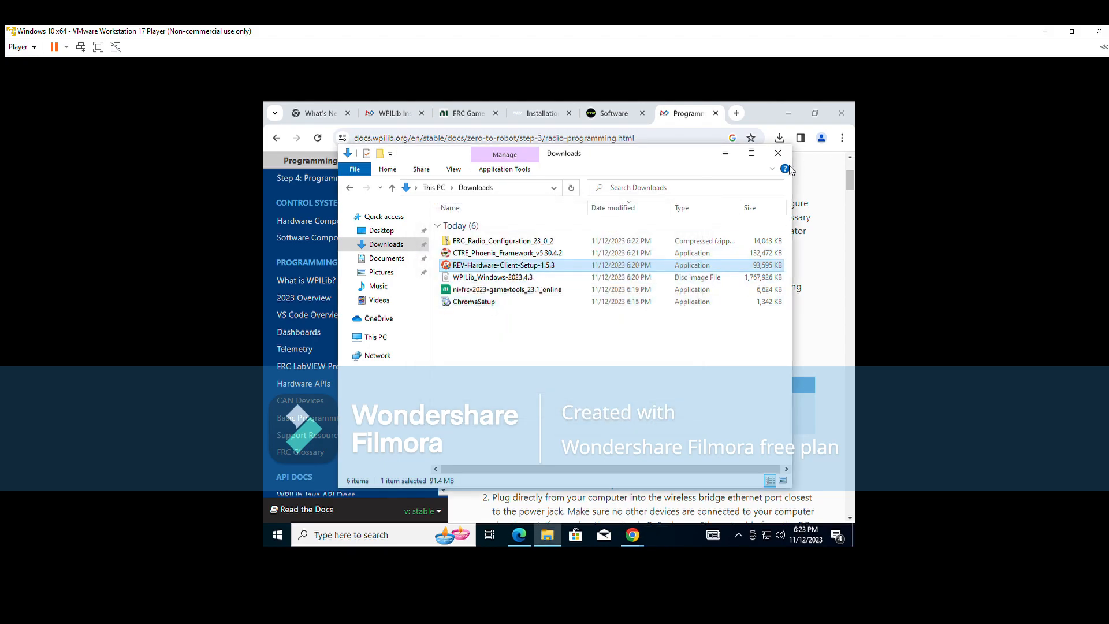
# Minimize the browser and move the Downloads window away from the desktop icons
pyautogui.click(788, 113)
pyautogui.click(782, 120)
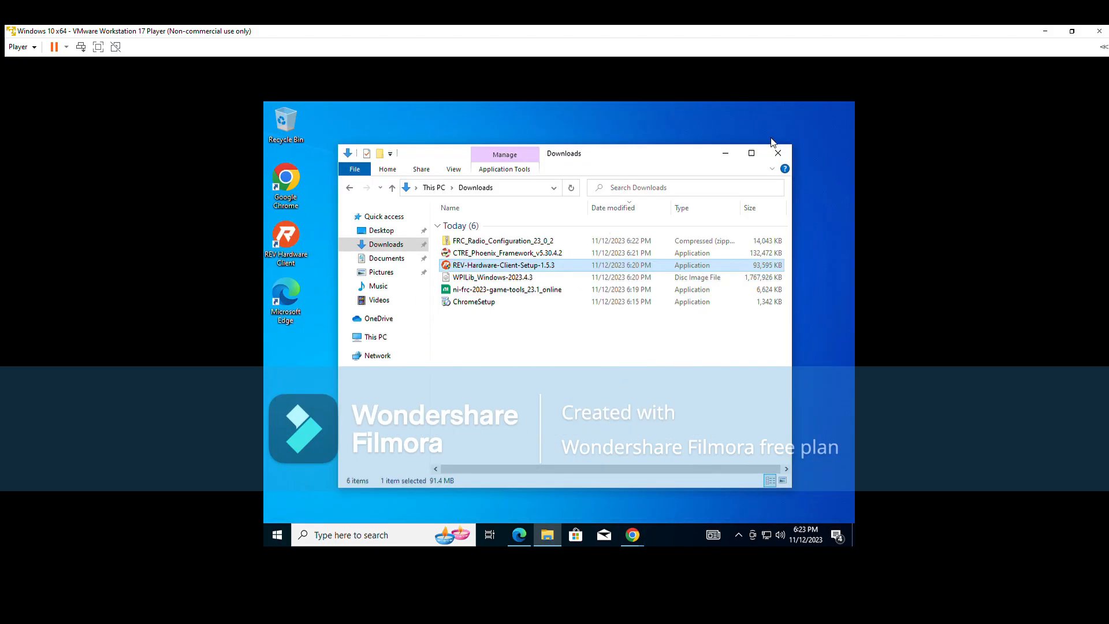
pyautogui.moveTo(648, 155); pyautogui.dragTo(691, 176)
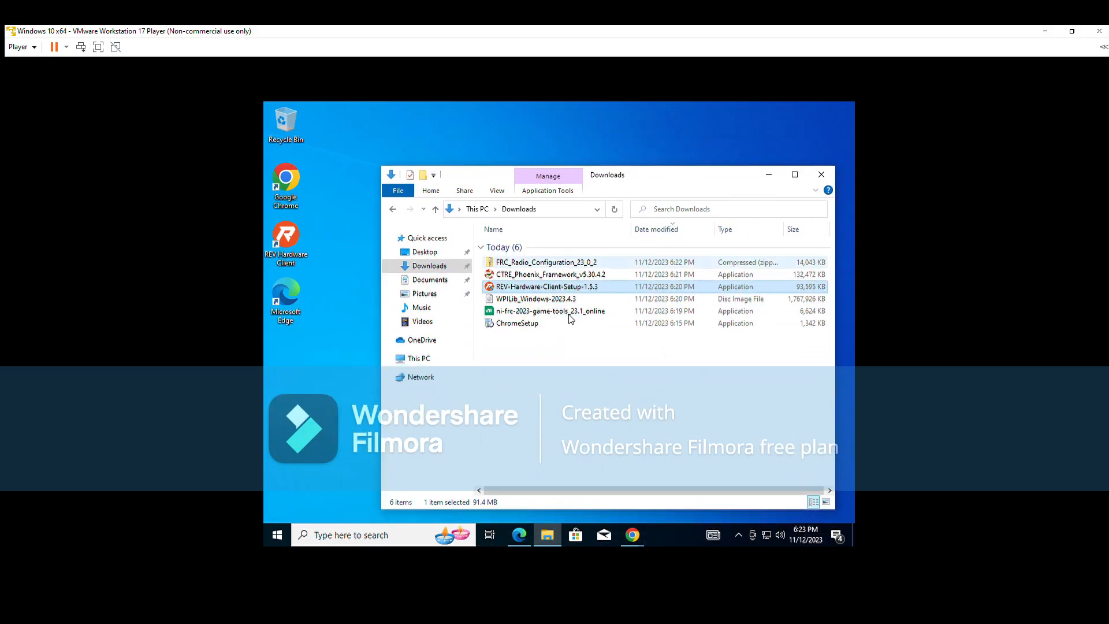
# Run the CTRE_Phoenix_Framework_v5.30.4.2 installer despite the SmartScreen block and allow it to make changes to the device
pyautogui.doubleClick(561, 276)
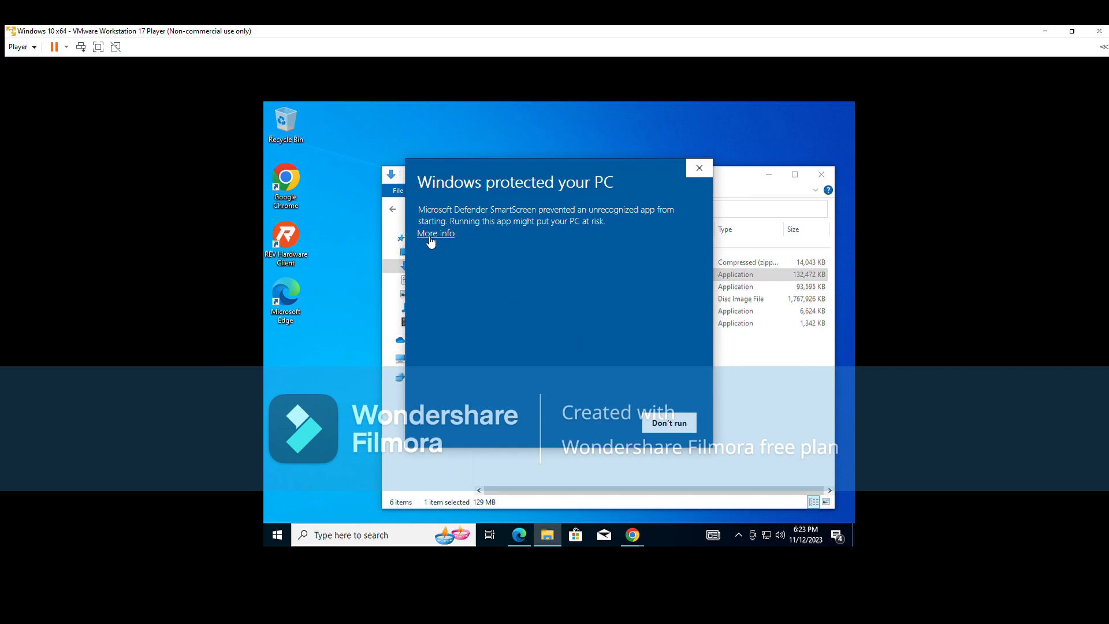
pyautogui.click(430, 235)
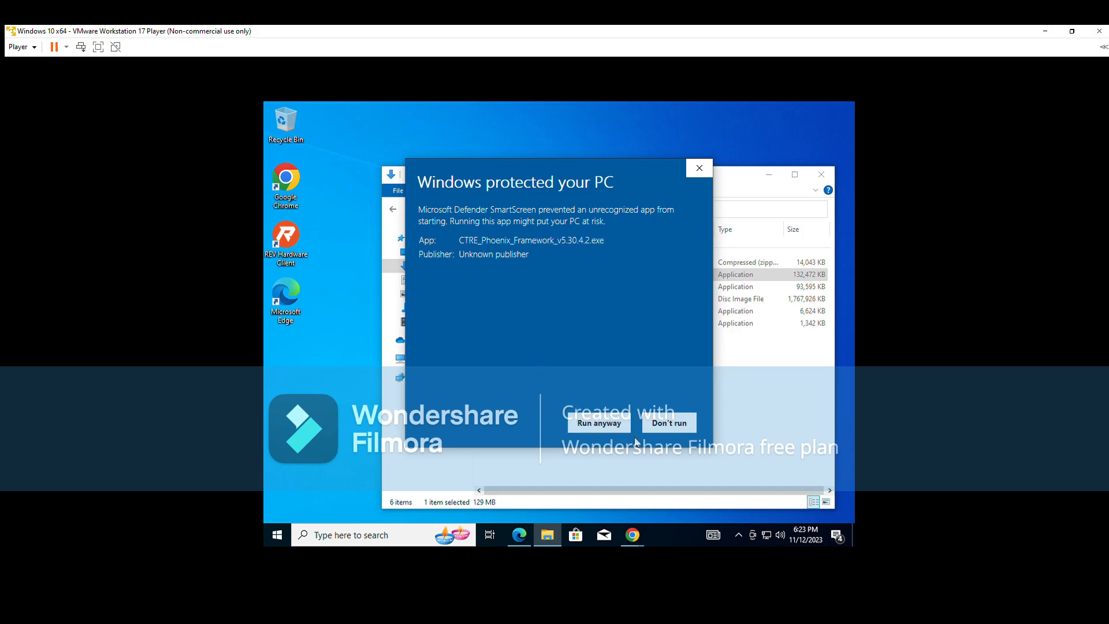
pyautogui.click(599, 423)
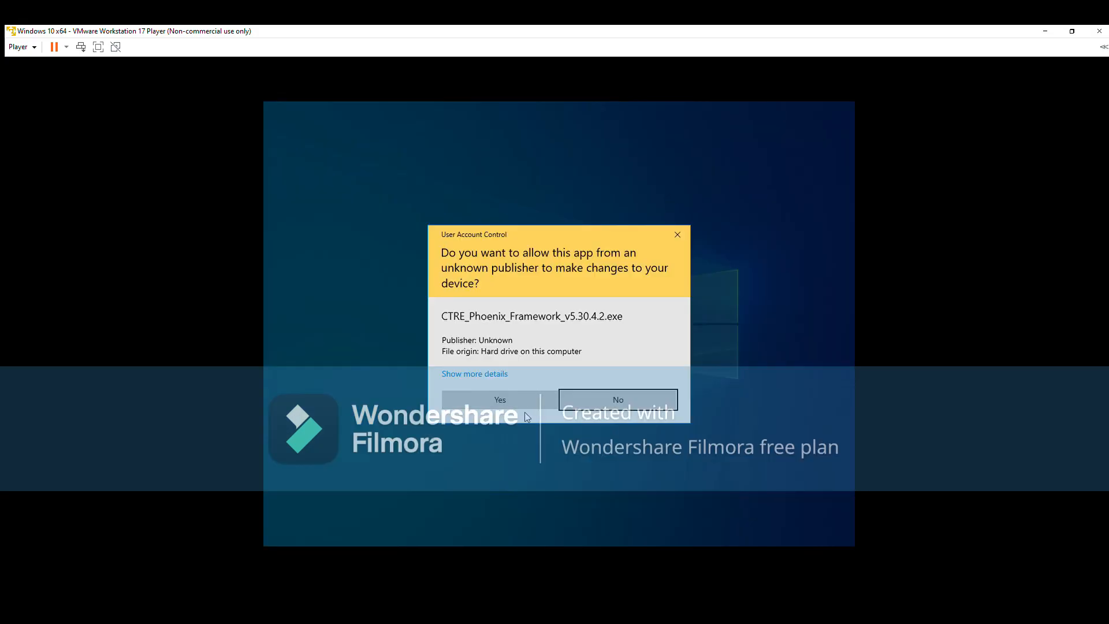
pyautogui.click(528, 399)
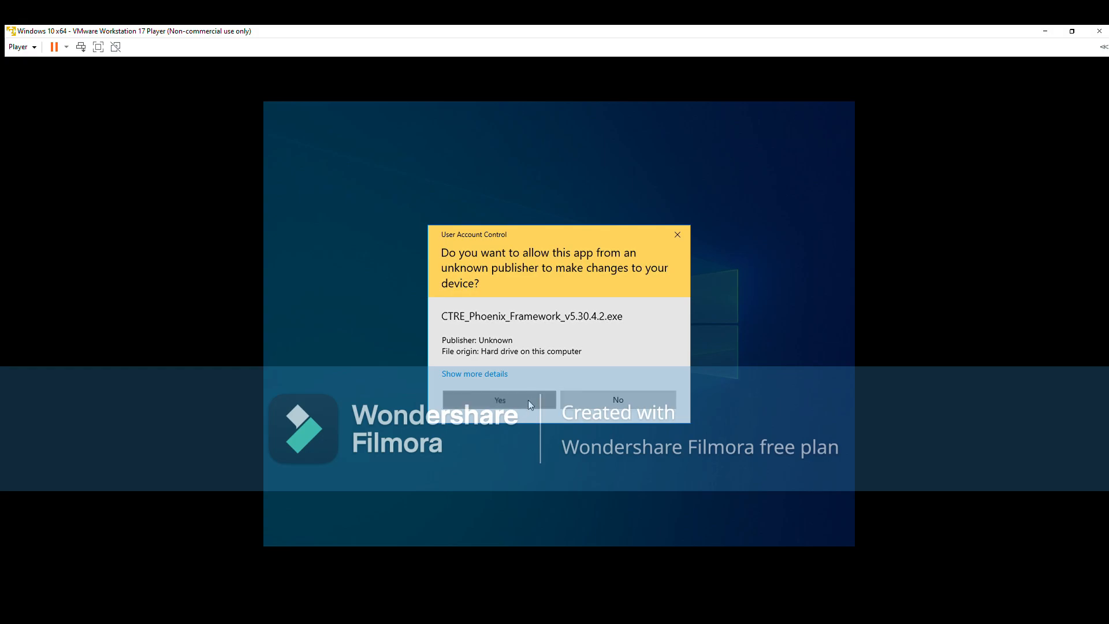
# Install CTRE Phoenix Framework with the roboRIO-FRC C++/Java component, accepting the license and the Cross The Road Electronics device software
pyautogui.moveTo(646, 207); pyautogui.dragTo(538, 137)
pyautogui.click(708, 459)
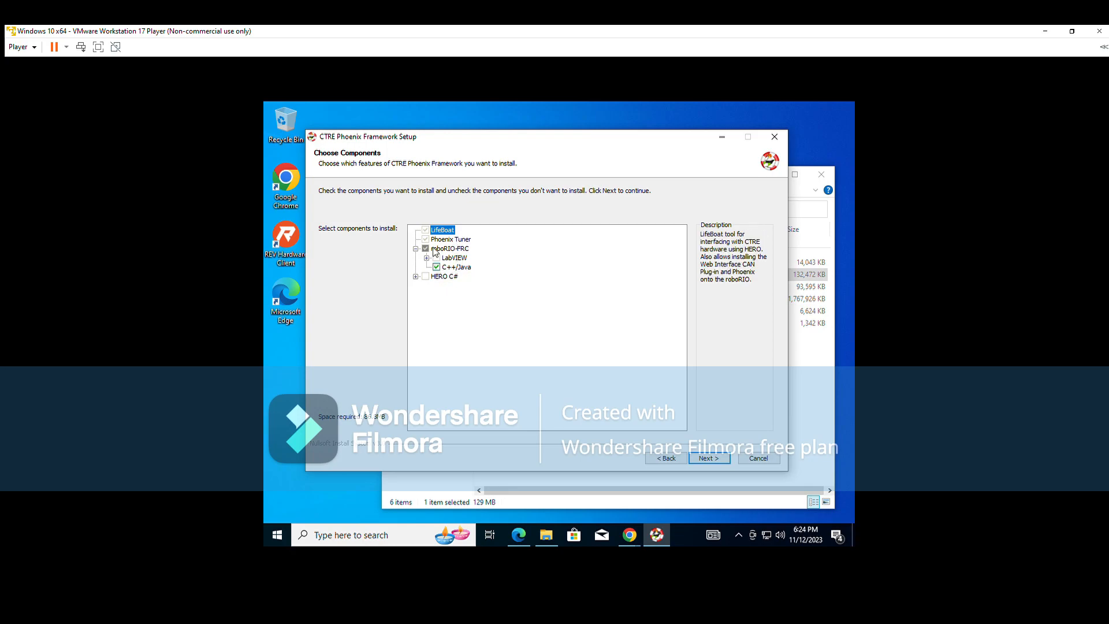
pyautogui.click(711, 459)
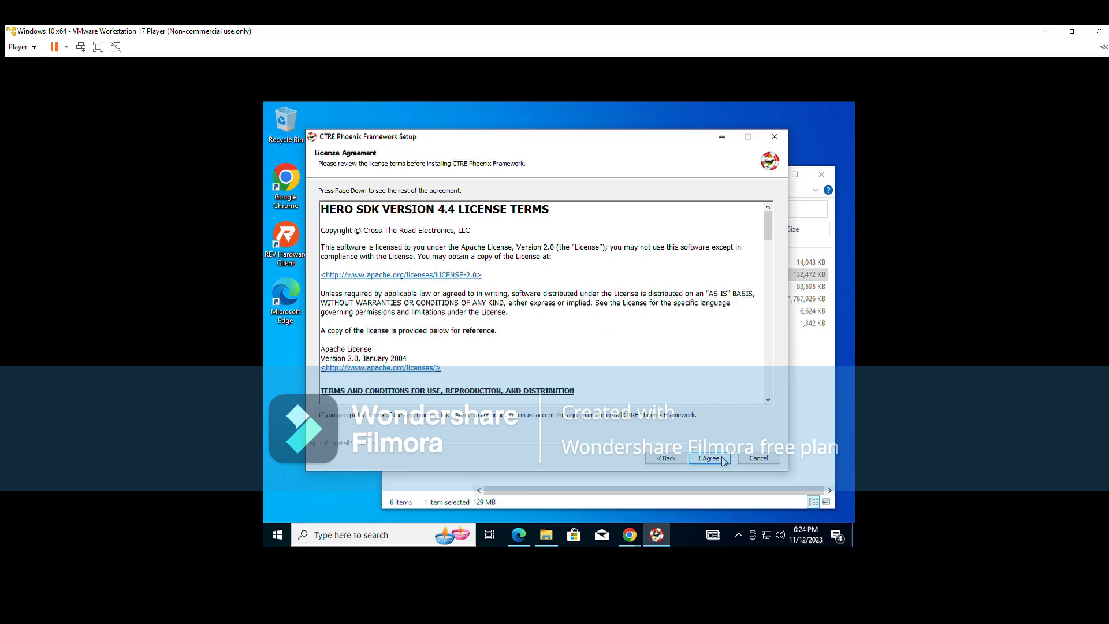
pyautogui.click(721, 459)
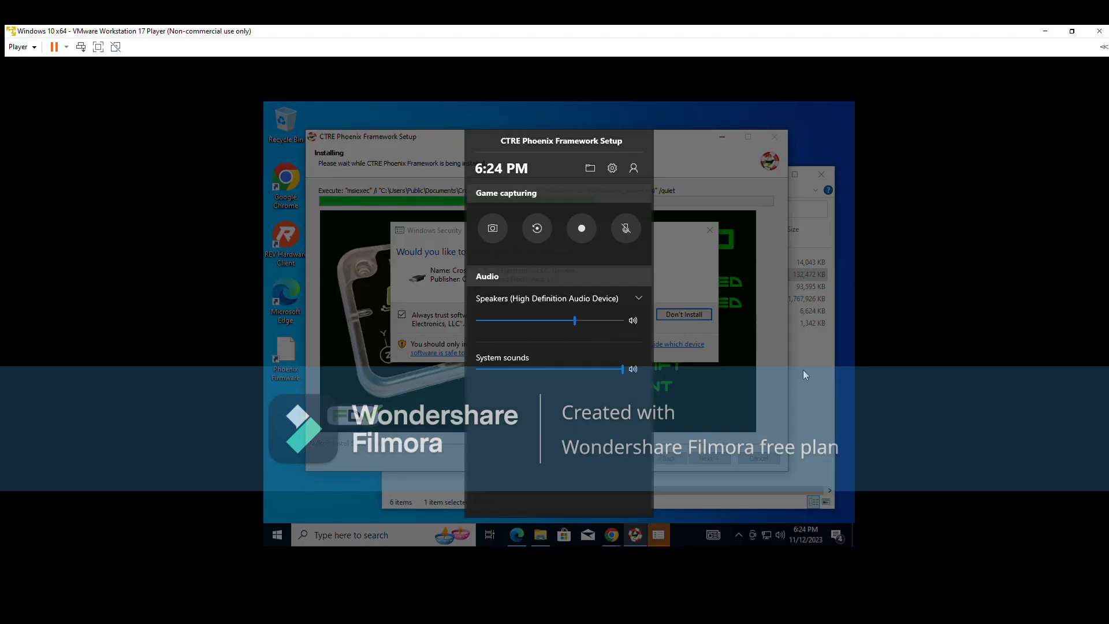
pyautogui.click(738, 298)
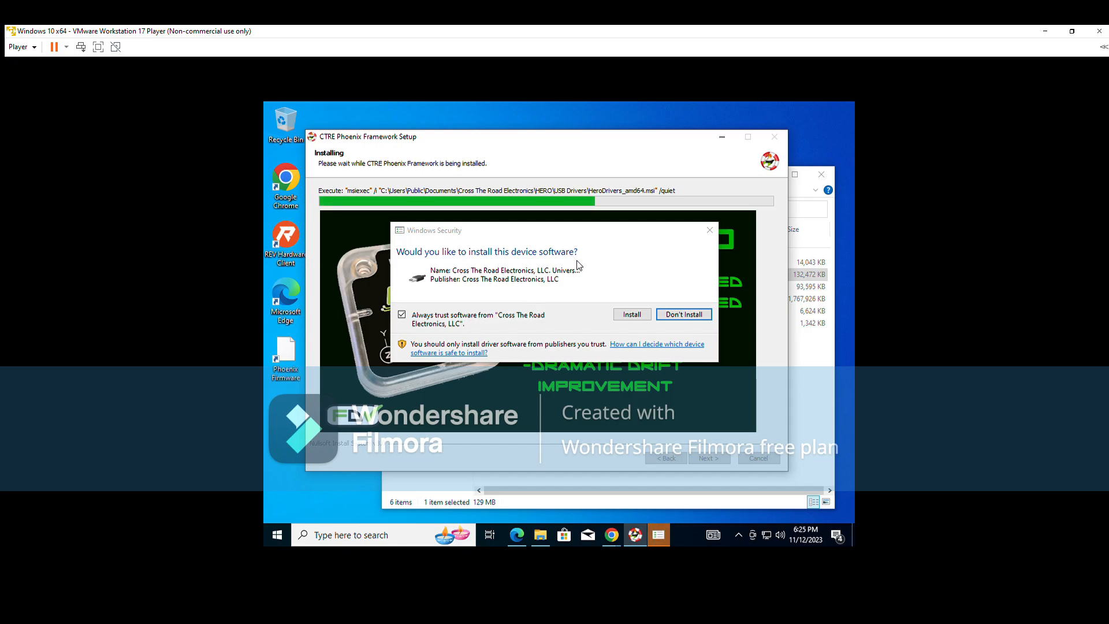
pyautogui.click(626, 318)
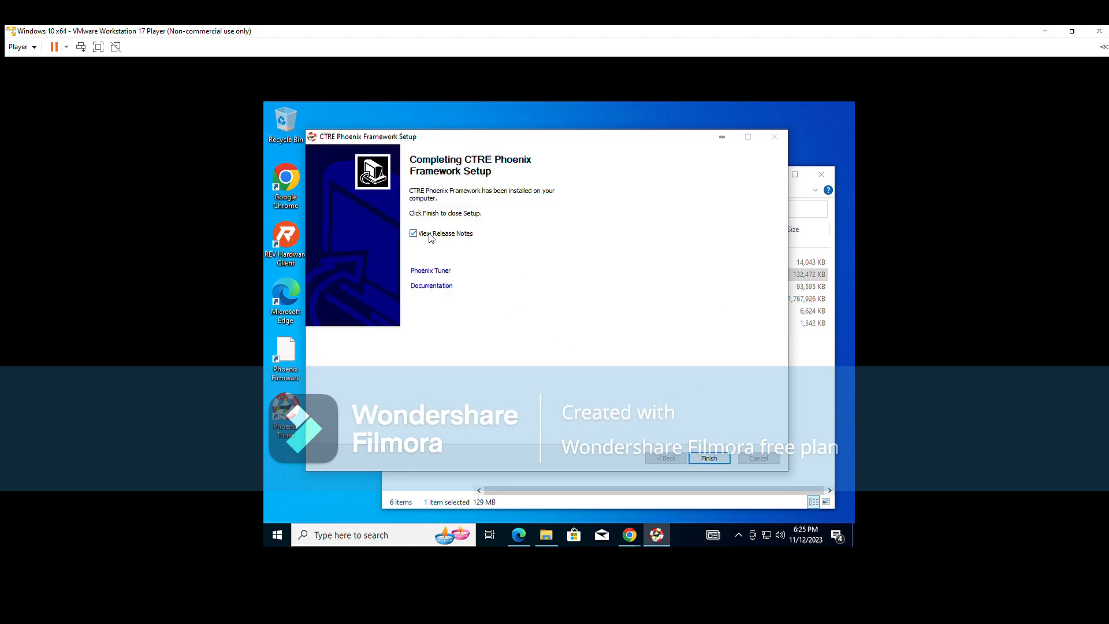
# Finish the CTRE Phoenix Framework setup and close the release notes it opens
pyautogui.click(708, 457)
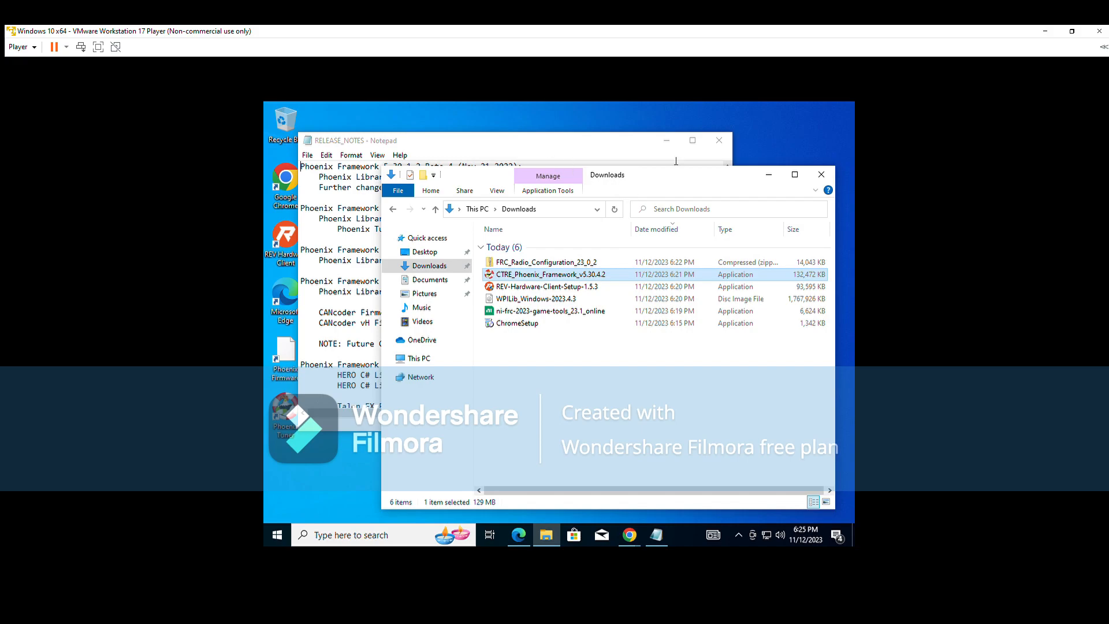
pyautogui.click(721, 144)
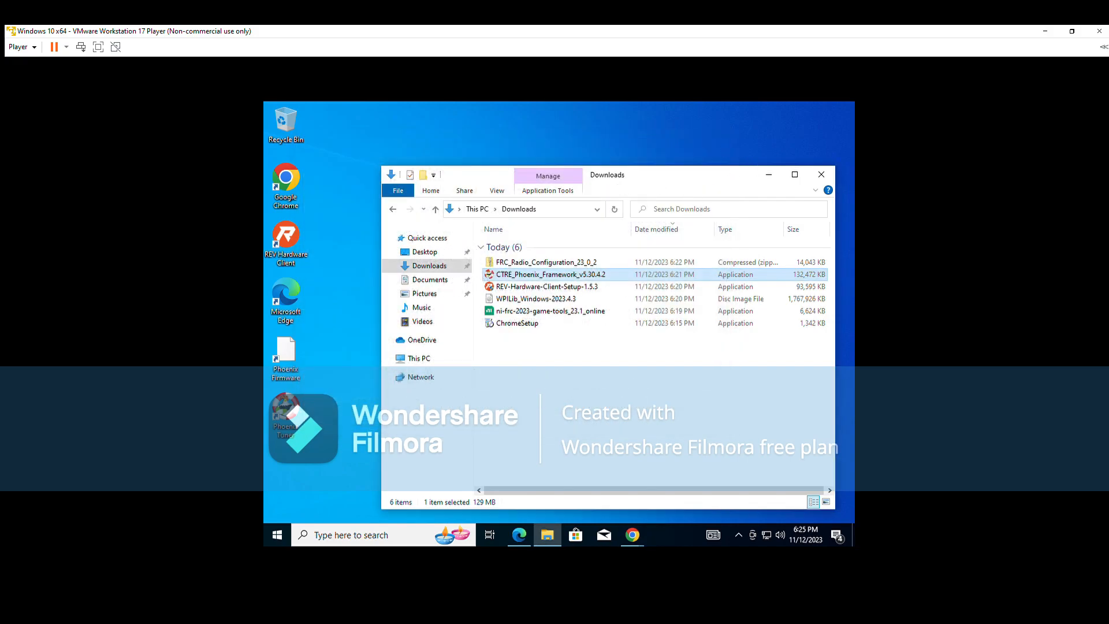
# Place the REV Hardware Client and Phoenix Tuner shortcuts side by side along the upper edge of the desktop
pyautogui.moveTo(656, 185); pyautogui.dragTo(672, 183)
pyautogui.moveTo(286, 242); pyautogui.dragTo(466, 129)
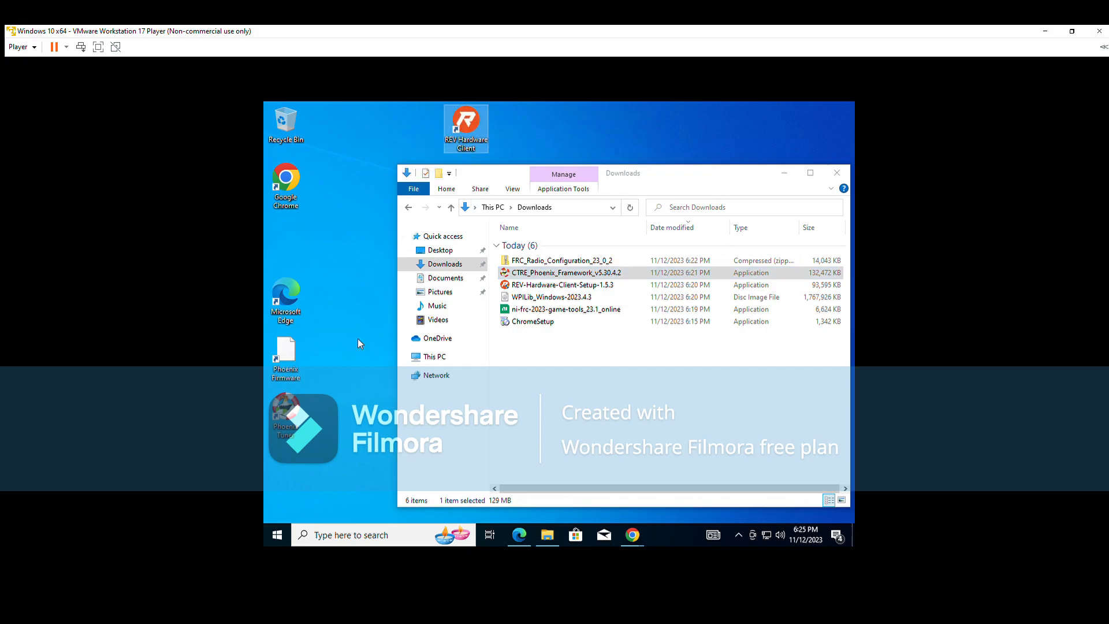
pyautogui.moveTo(279, 425); pyautogui.dragTo(504, 134)
pyautogui.moveTo(686, 173); pyautogui.dragTo(661, 155)
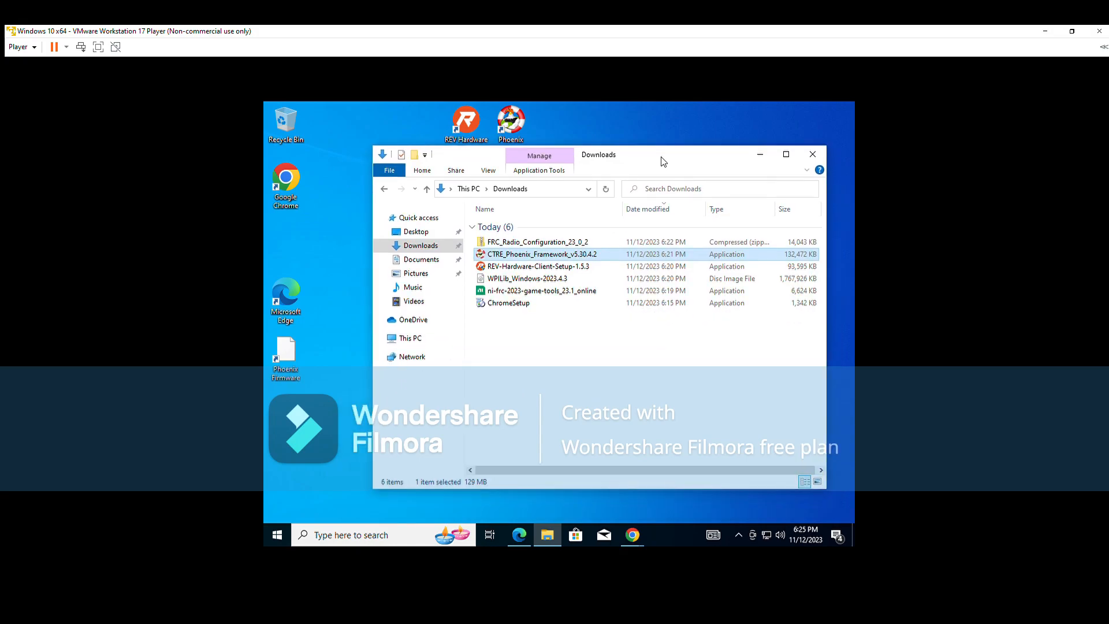
pyautogui.doubleClick(539, 242)
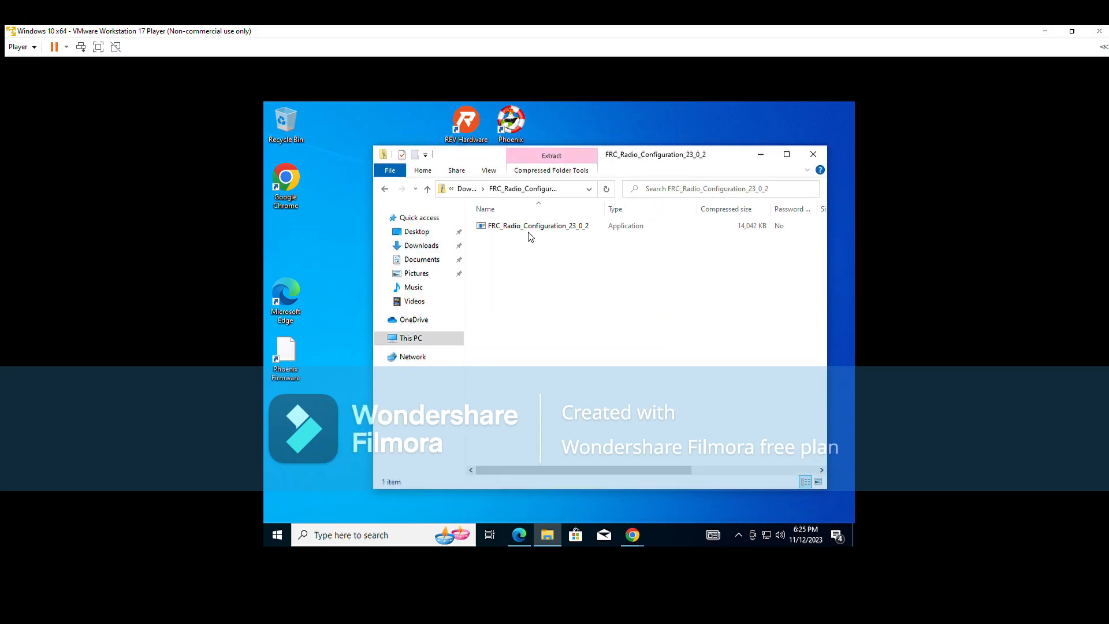
pyautogui.click(525, 228)
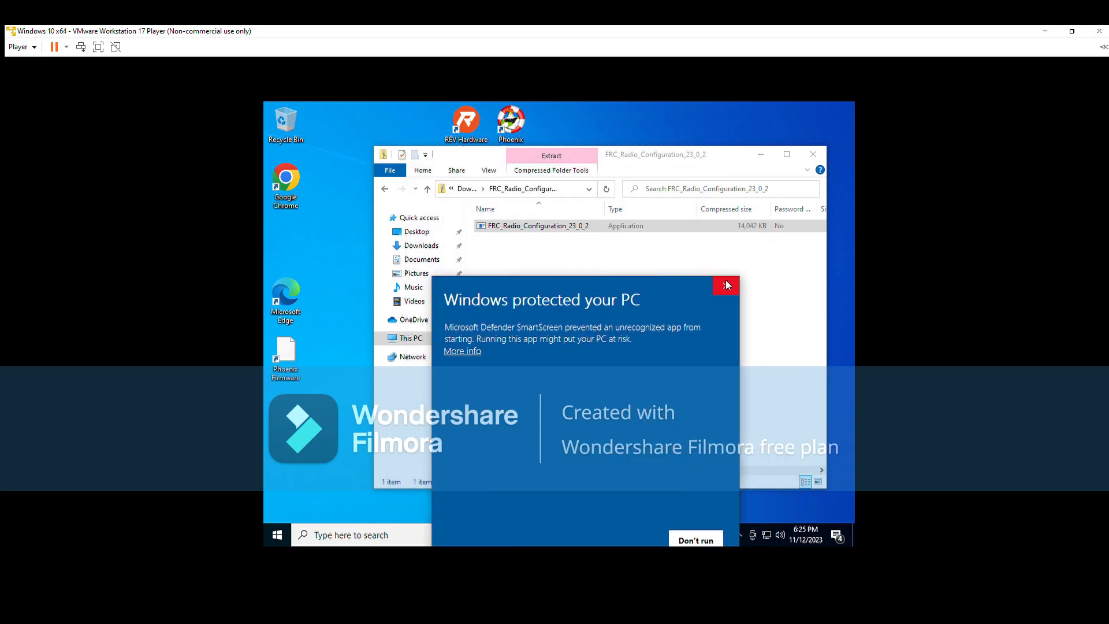
pyautogui.click(726, 286)
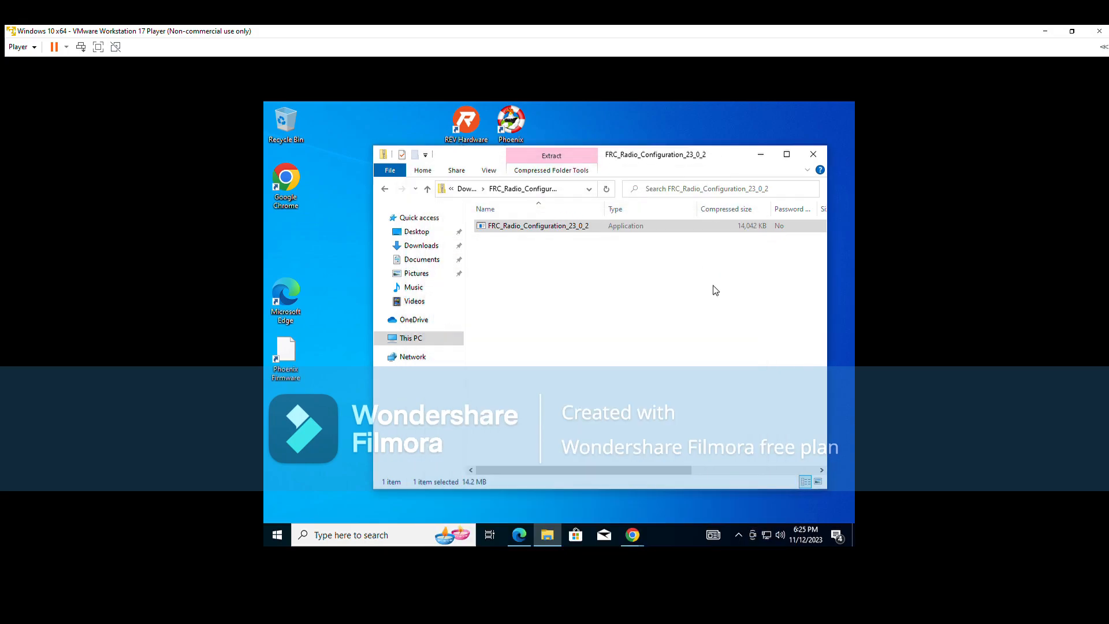
pyautogui.click(384, 196)
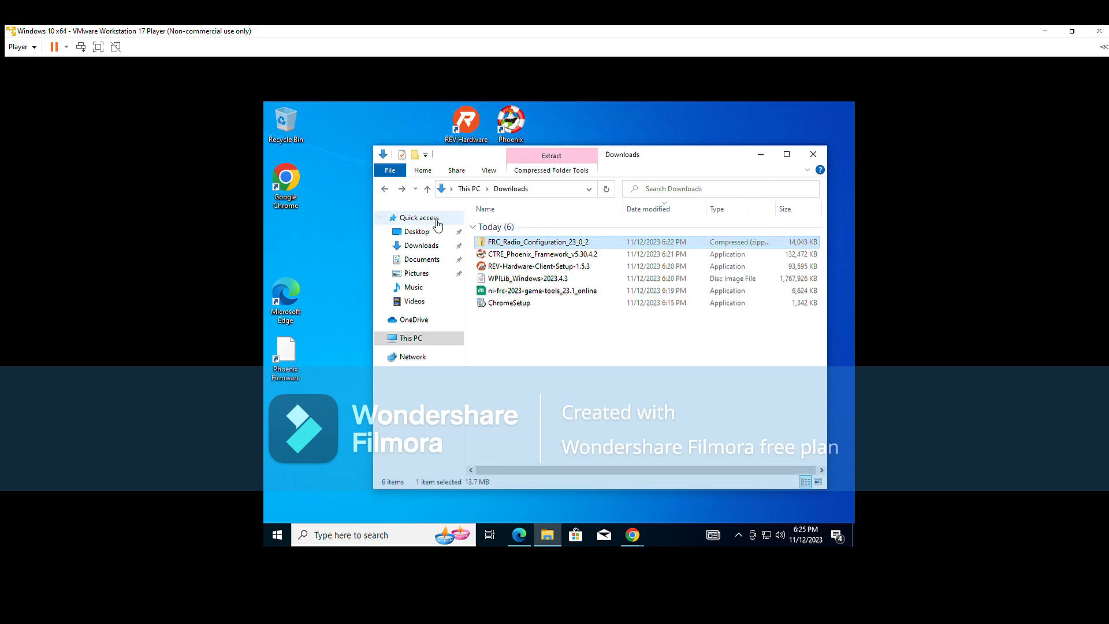
# Run the FRC_Radio_Configuration_23_0_2 installer from its zip archive despite the SmartScreen block and allow it to make changes to the device
pyautogui.doubleClick(543, 240)
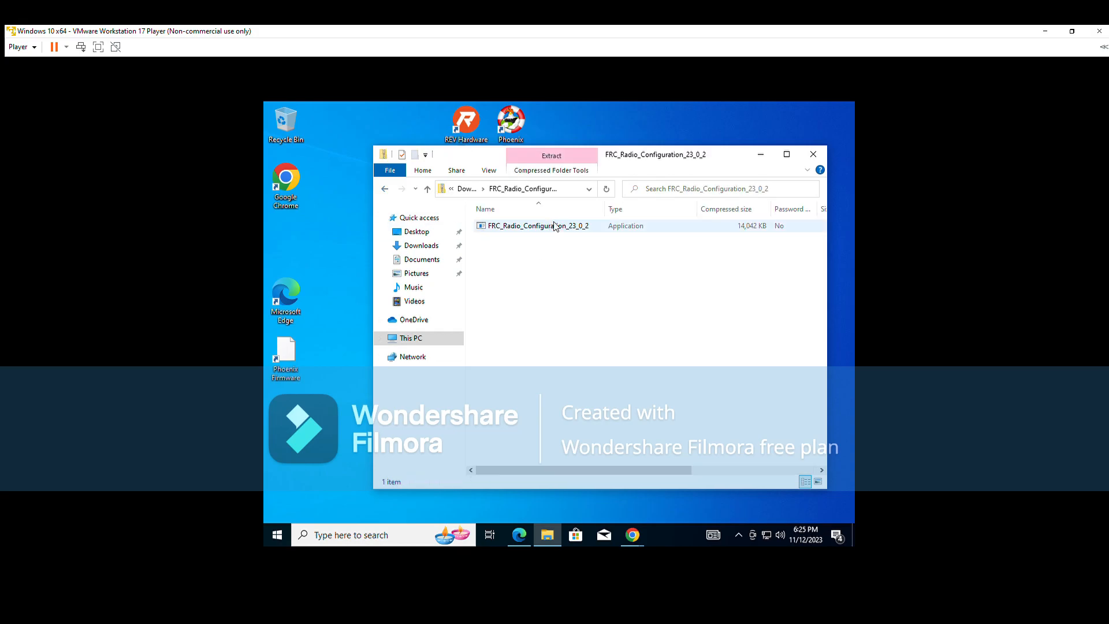
pyautogui.doubleClick(555, 226)
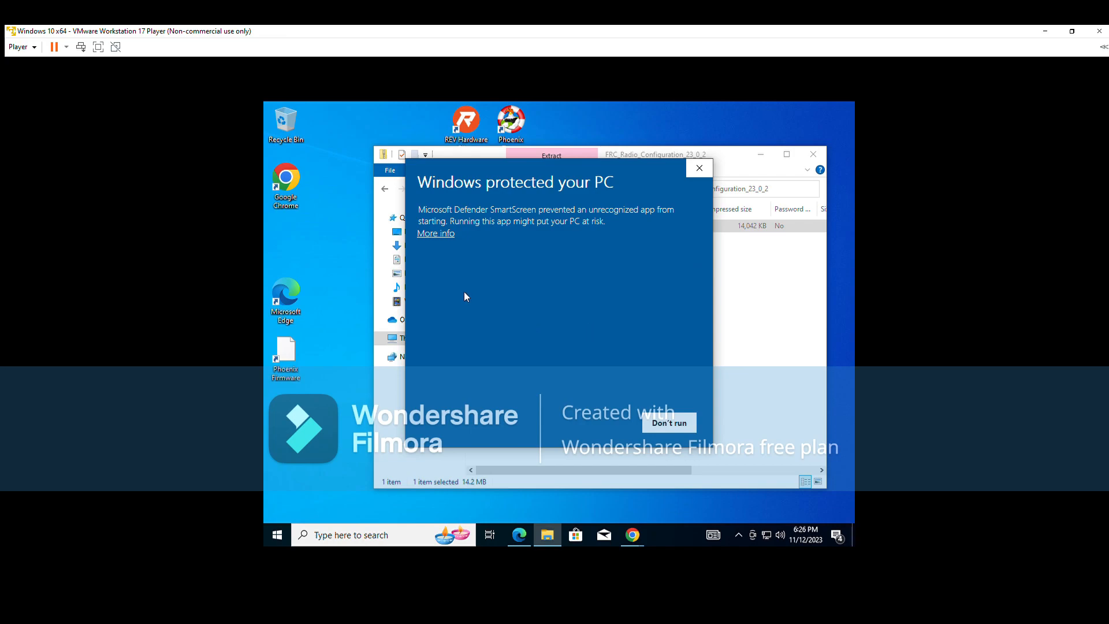
pyautogui.click(446, 235)
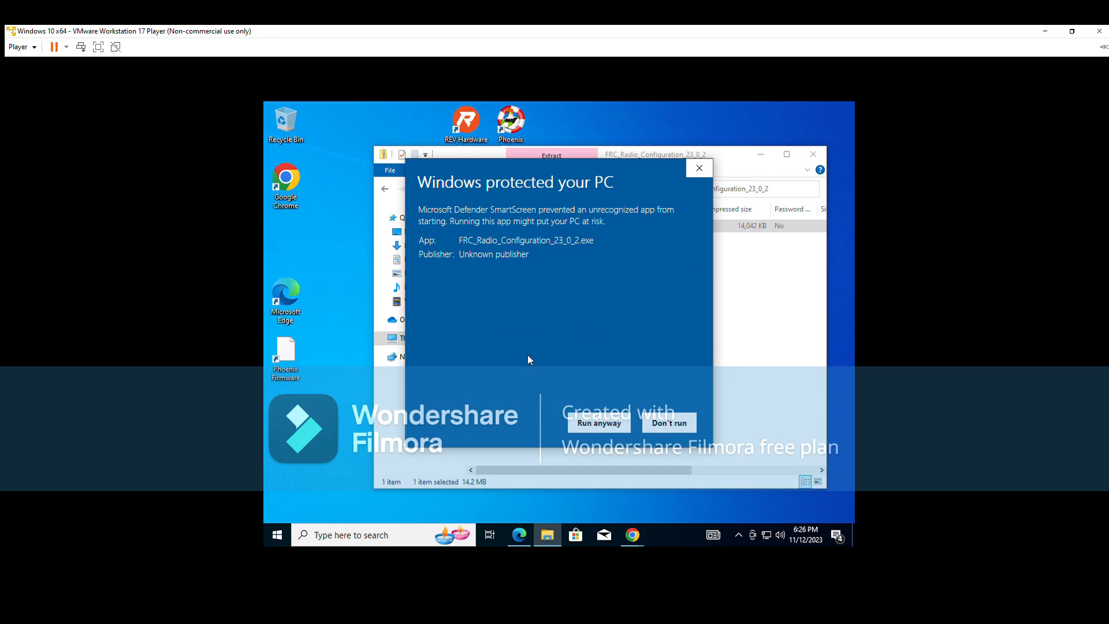
pyautogui.click(588, 425)
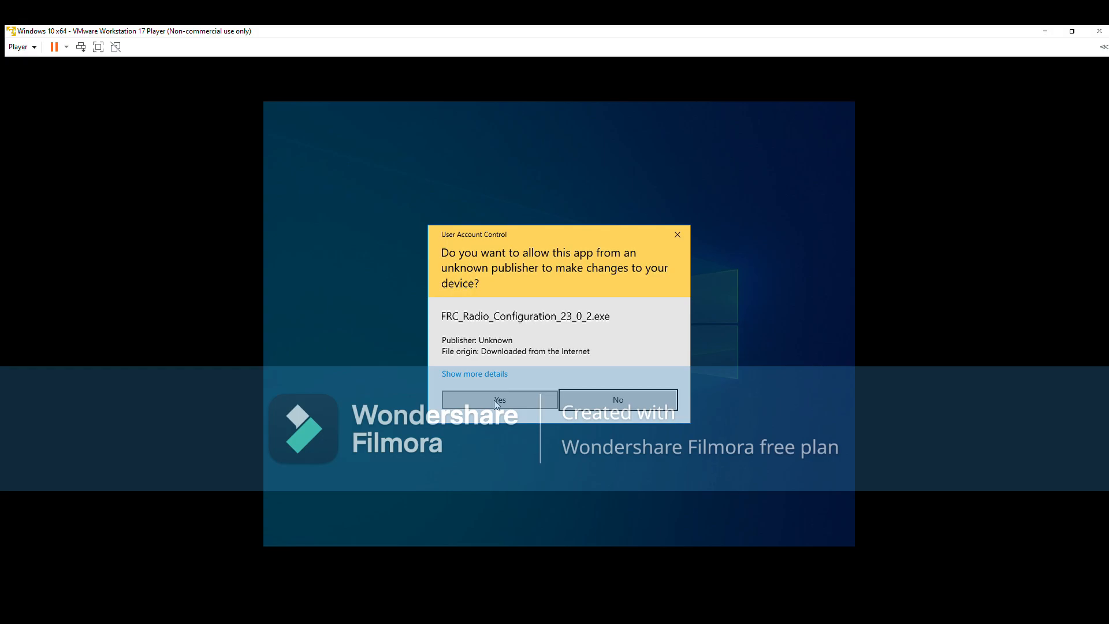
pyautogui.click(495, 401)
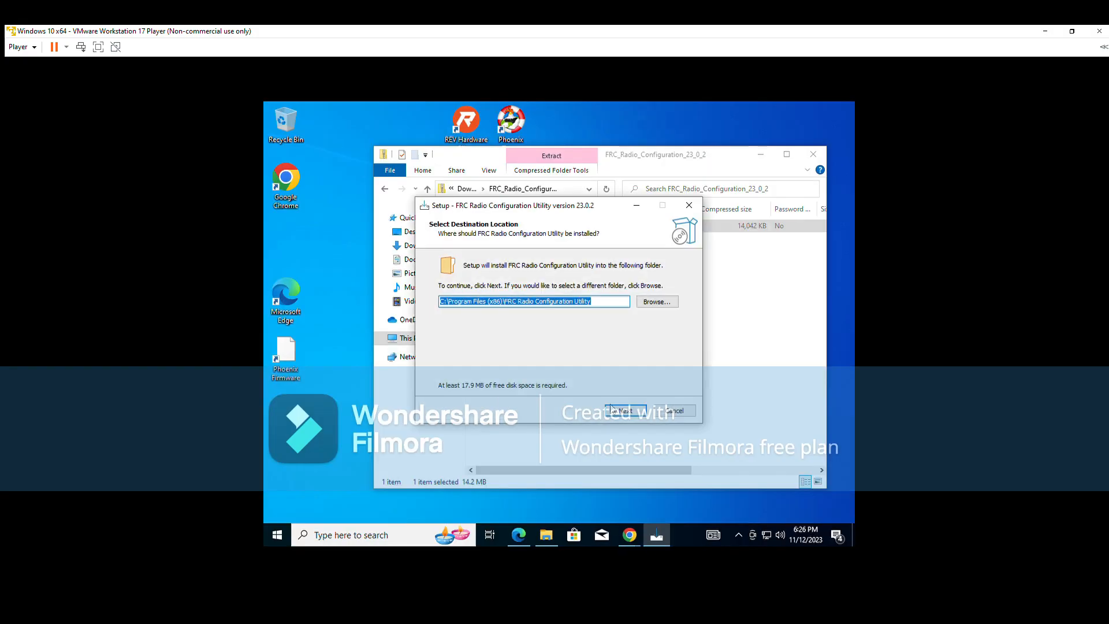
# Start installing FRC Radio Configuration Utility with the default destination and Start Menu folder, including a desktop shortcut
pyautogui.click(632, 411)
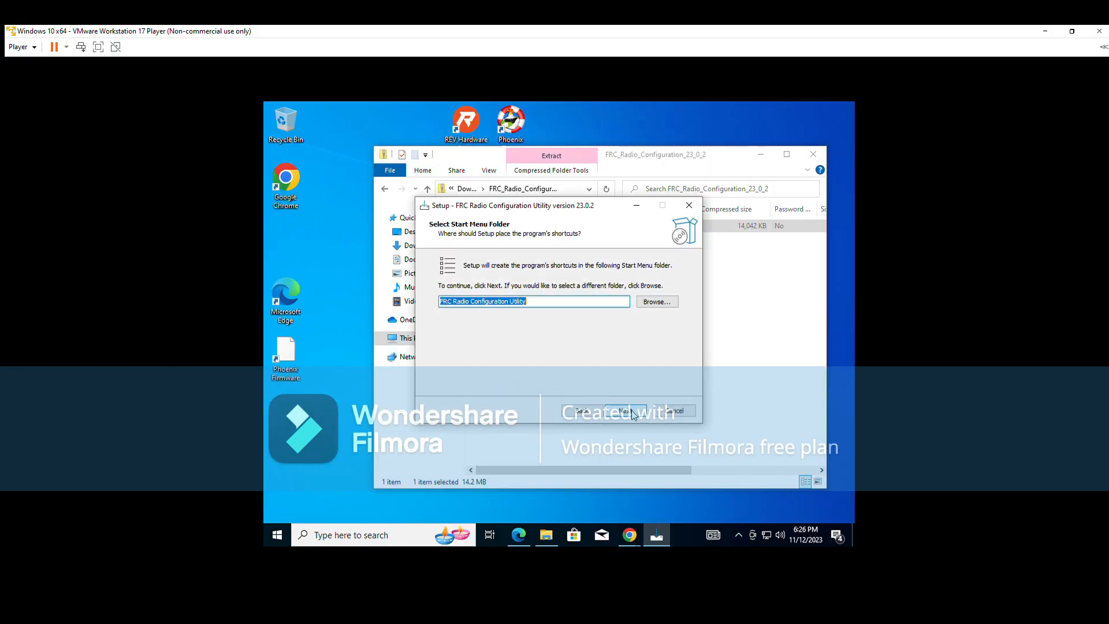
pyautogui.click(627, 411)
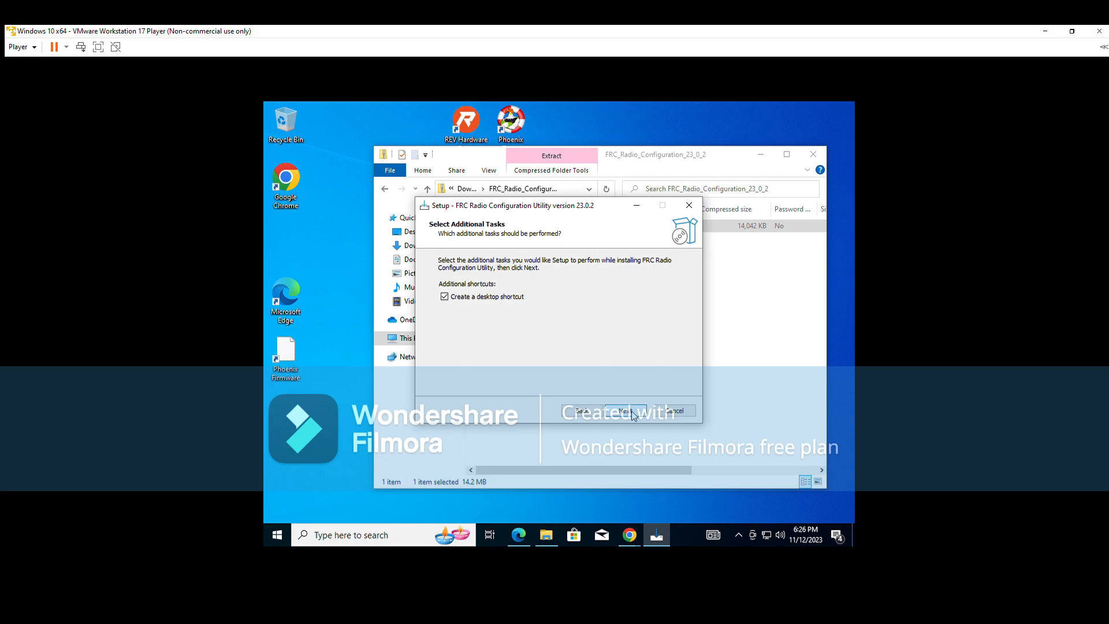
pyautogui.click(632, 410)
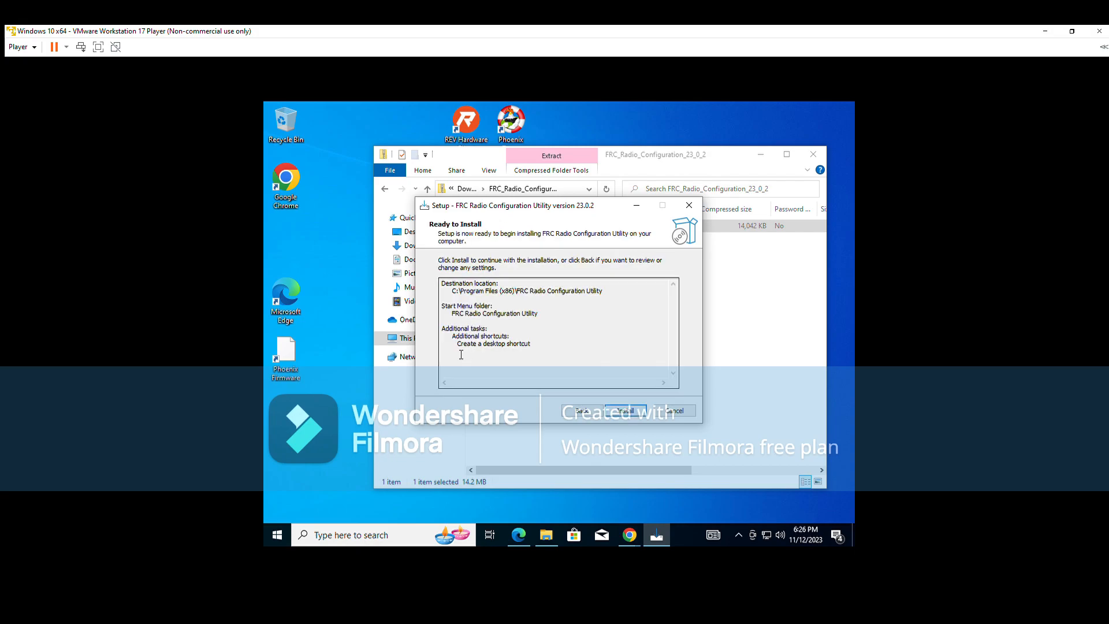
pyautogui.click(581, 411)
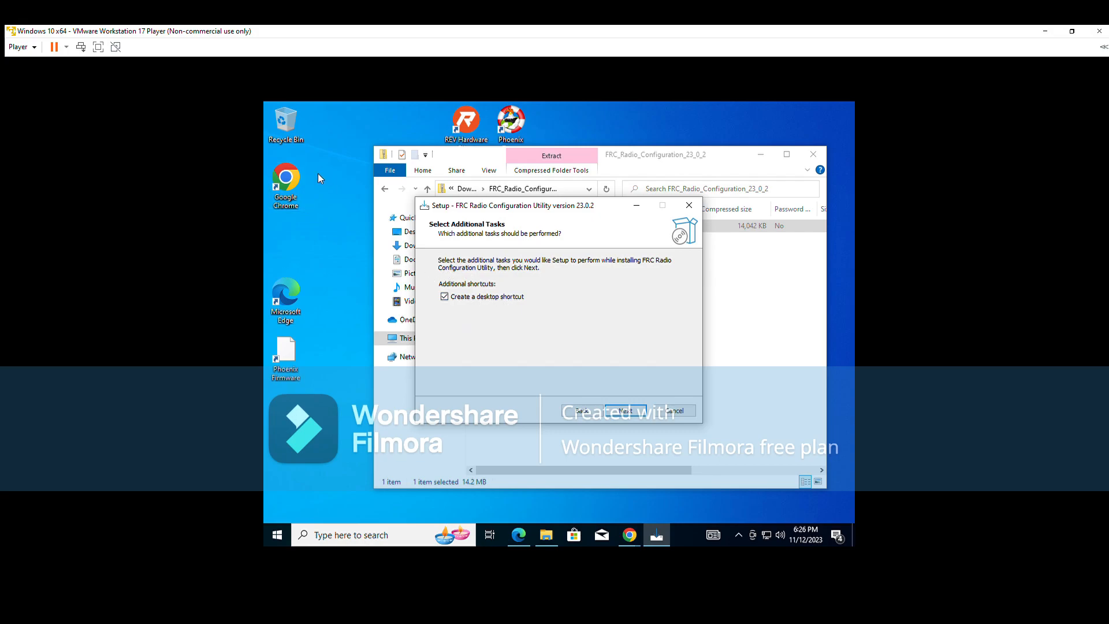
pyautogui.click(626, 411)
pyautogui.click(638, 414)
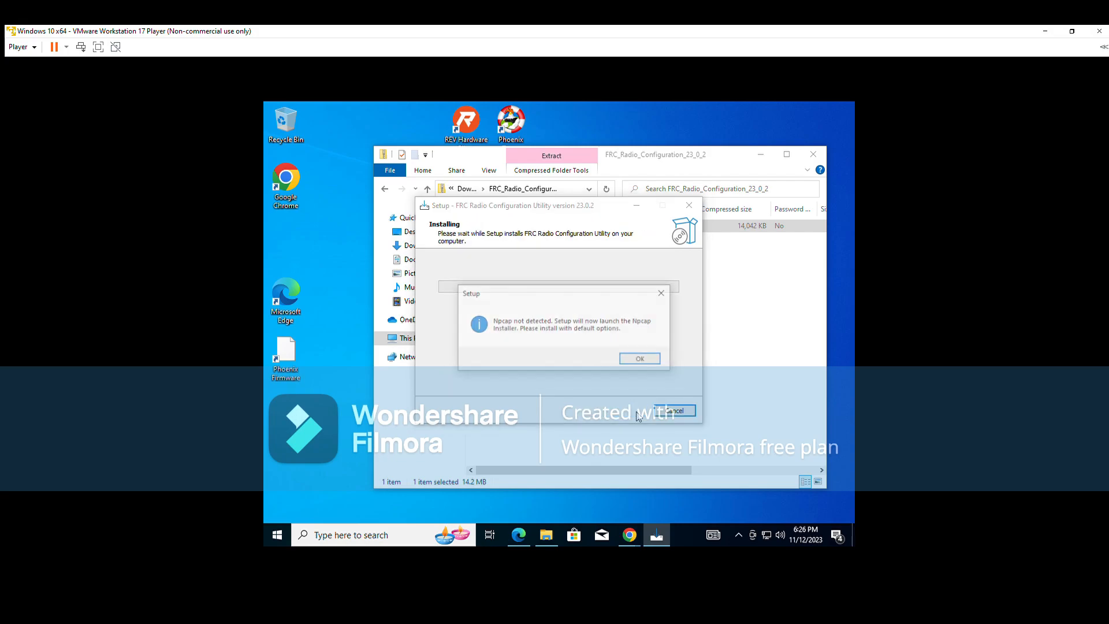
# Install Npcap 0.9986 with the default options, accepting its license and keeping WinPcap API-compatible Mode
pyautogui.click(641, 360)
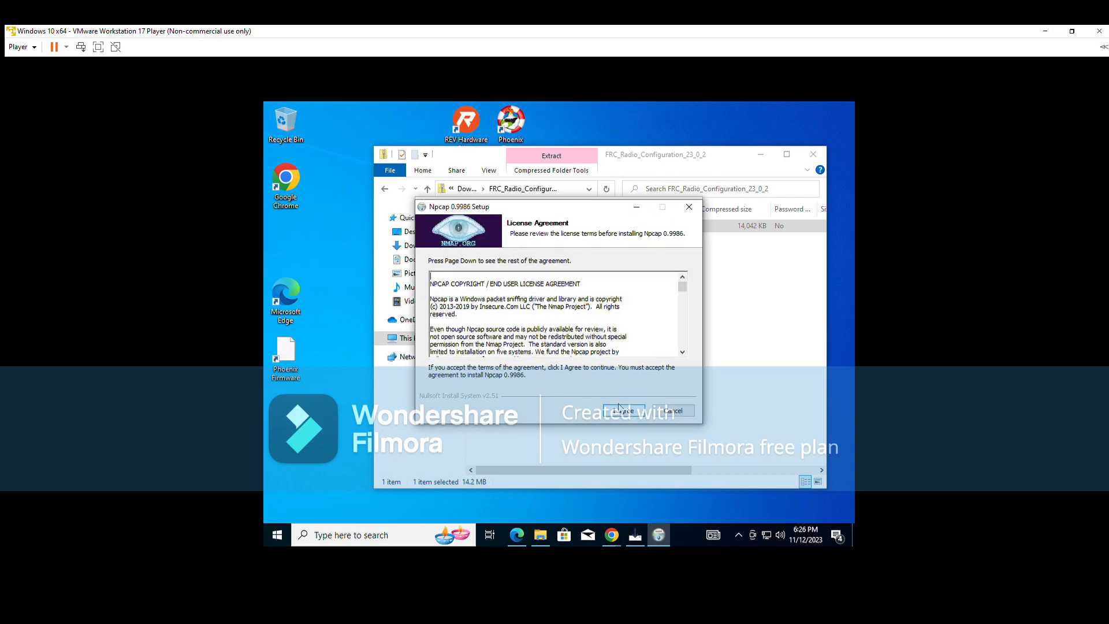
pyautogui.click(628, 410)
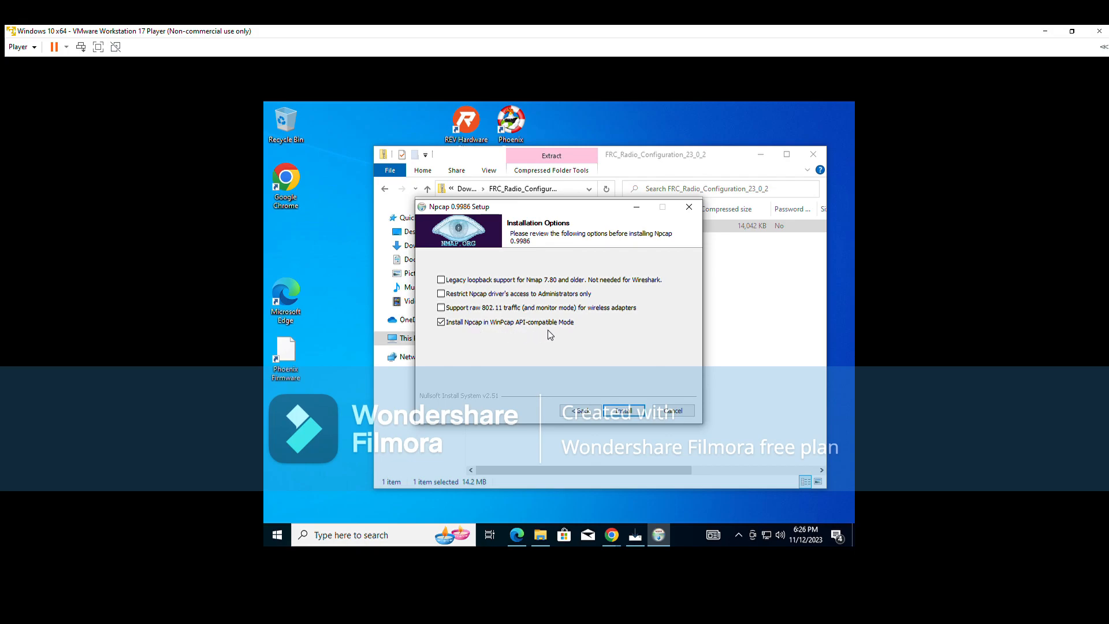
pyautogui.click(630, 416)
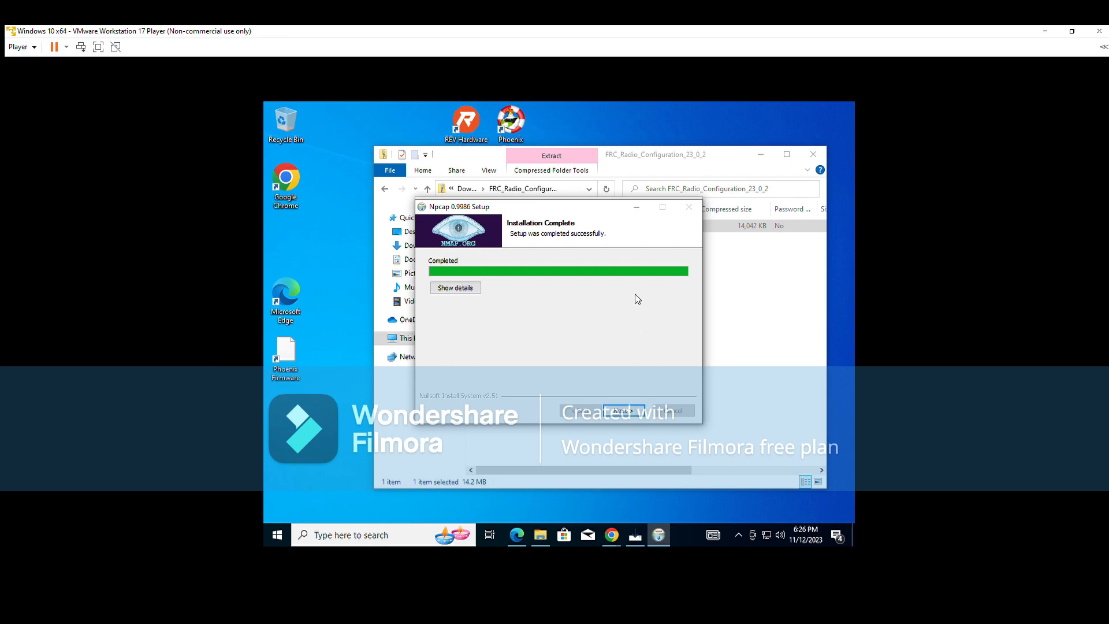
pyautogui.click(632, 411)
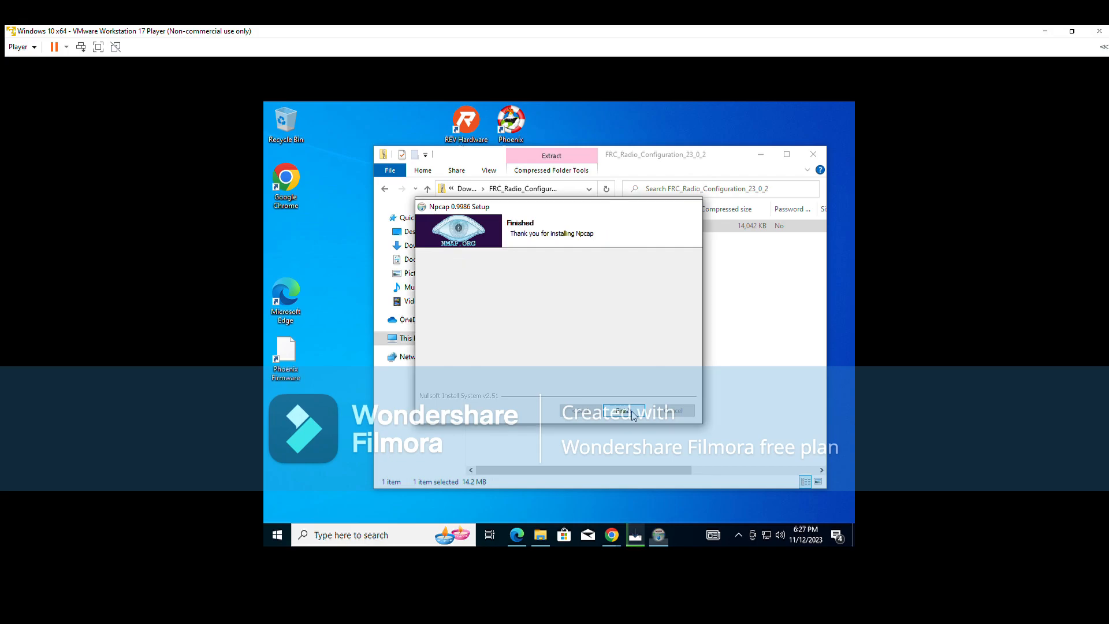
pyautogui.click(633, 412)
# Finish the radio utility setup and move the FRC Radio Configuration Utility shortcut beside Phoenix Tuner on the desktop
pyautogui.click(289, 241)
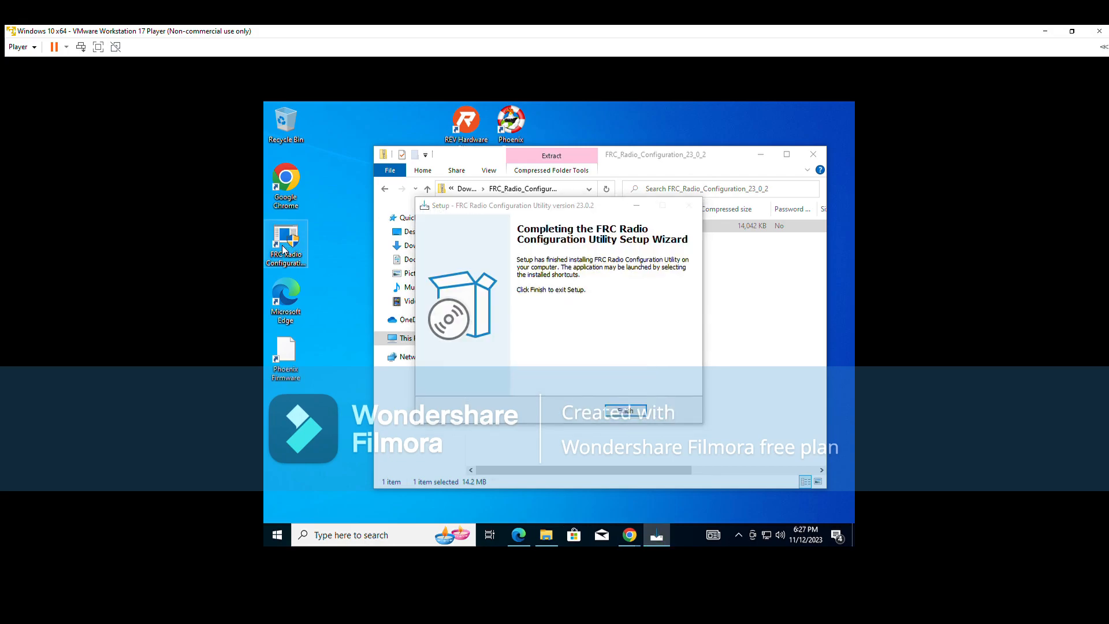
pyautogui.click(627, 412)
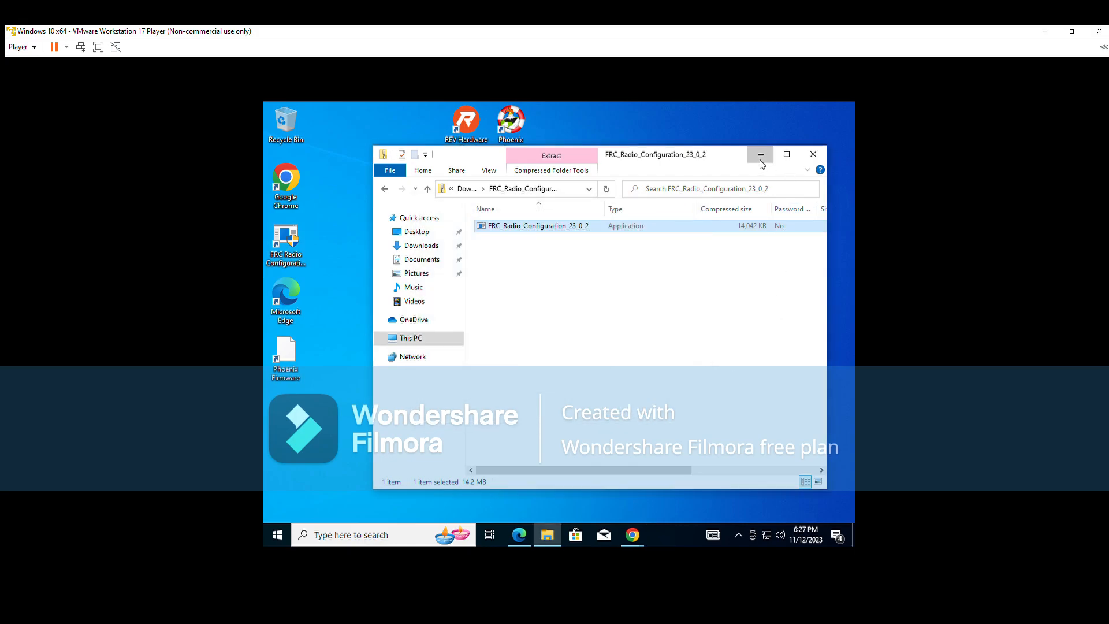
pyautogui.click(761, 154)
pyautogui.moveTo(264, 264); pyautogui.dragTo(554, 151)
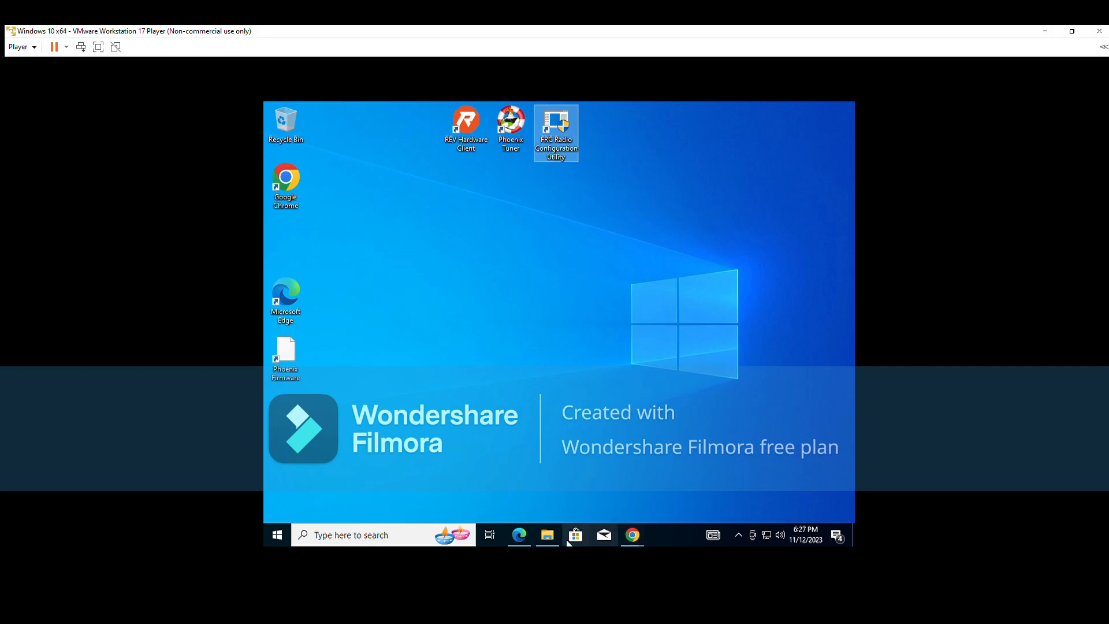
# Run the ni-frc-2023-game-tools_23.1_online installer from the Downloads folder and allow it to make changes to the device
pyautogui.click(548, 534)
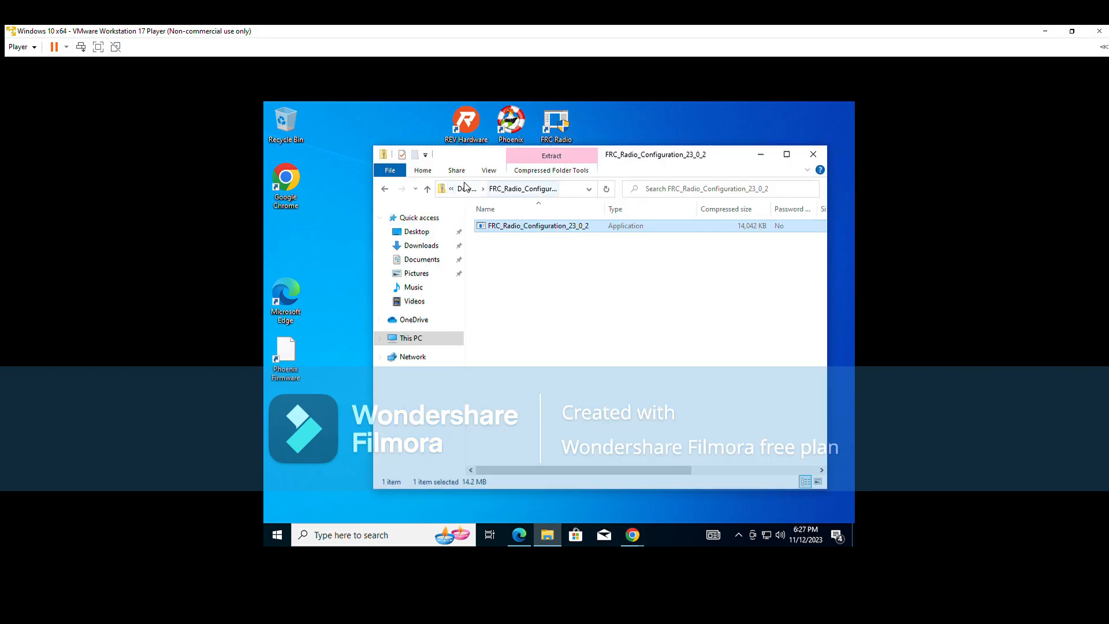
pyautogui.click(467, 189)
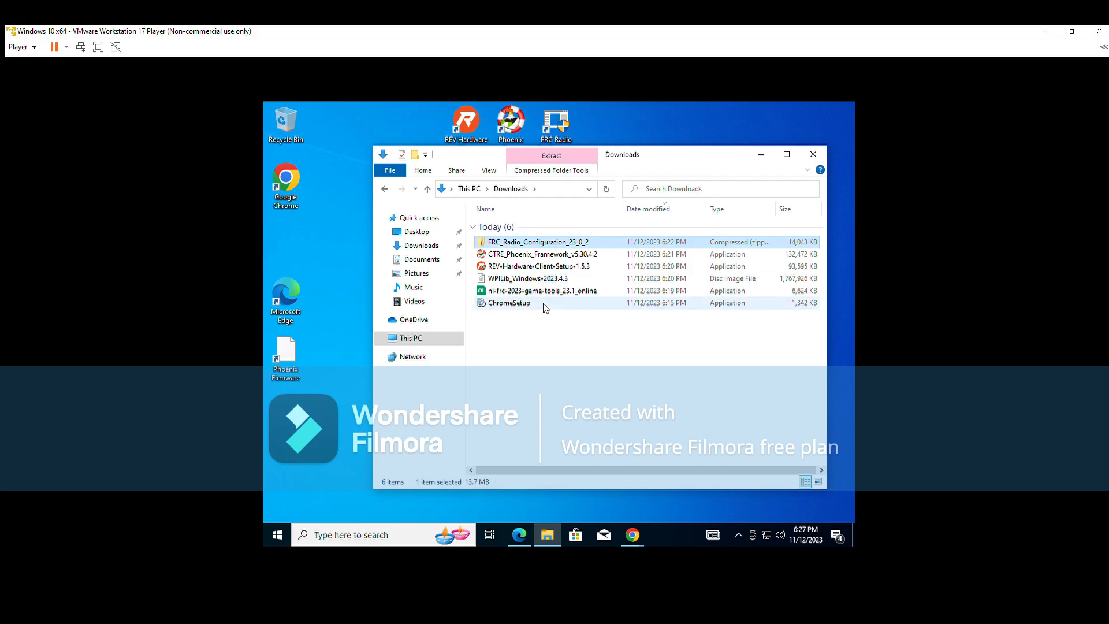
pyautogui.moveTo(537, 296)
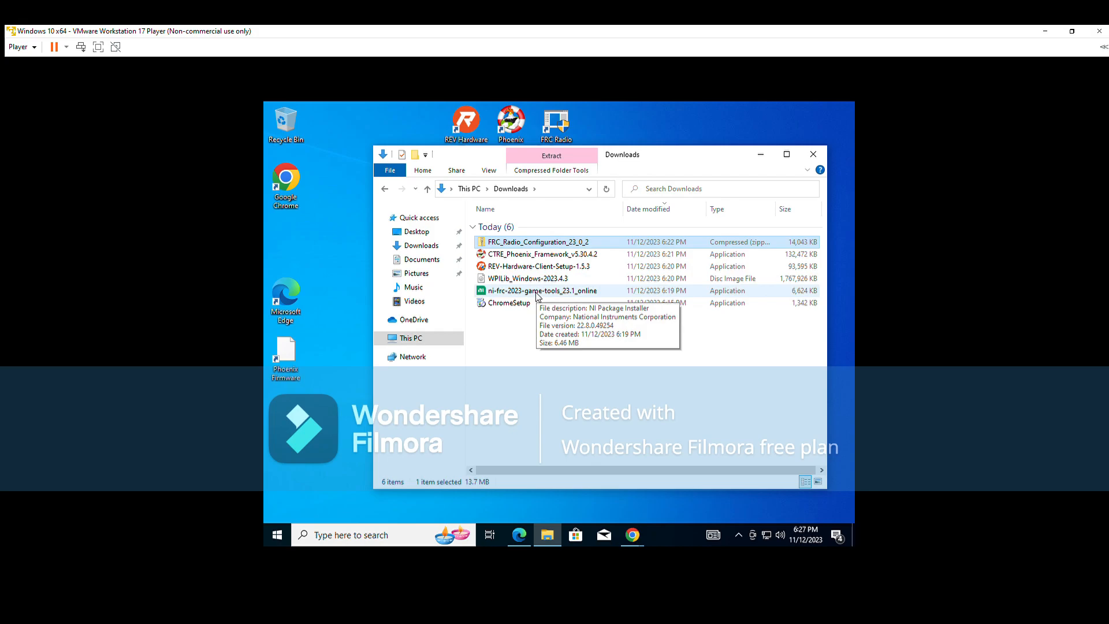
pyautogui.doubleClick(537, 296)
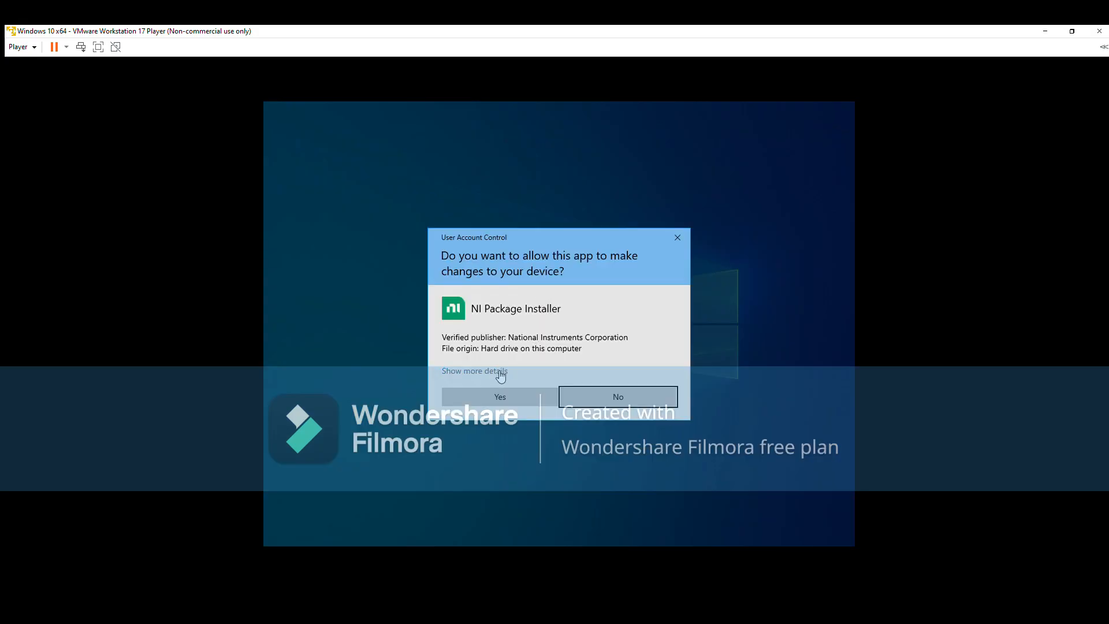
pyautogui.click(499, 398)
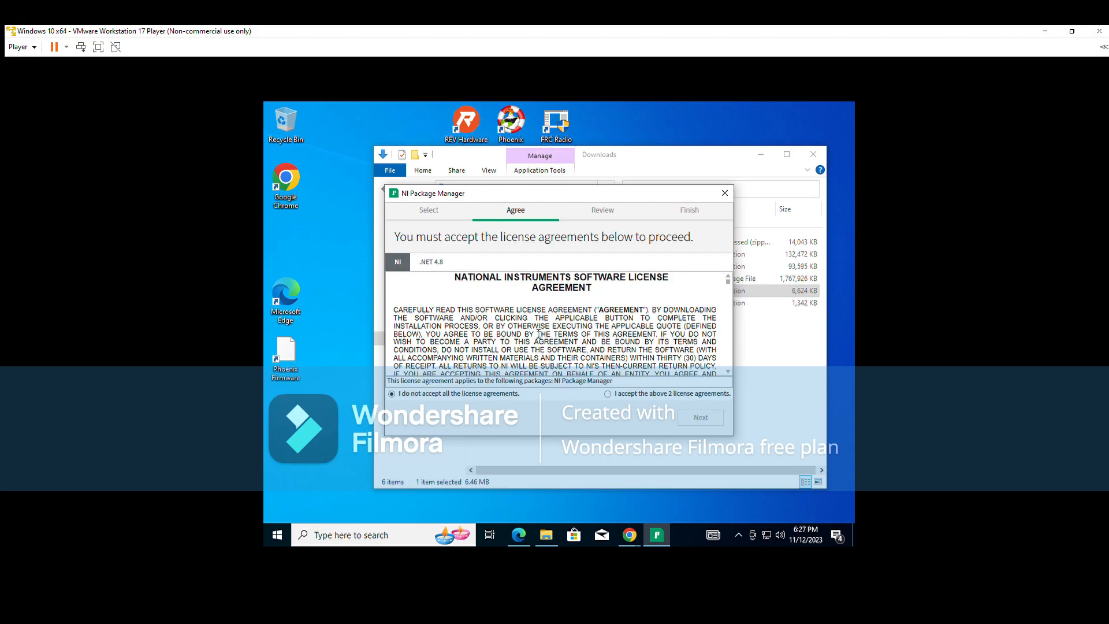
# Install NI Package Manager 2023 Q4, accepting both license agreements and disabling Windows fast startup
pyautogui.click(609, 395)
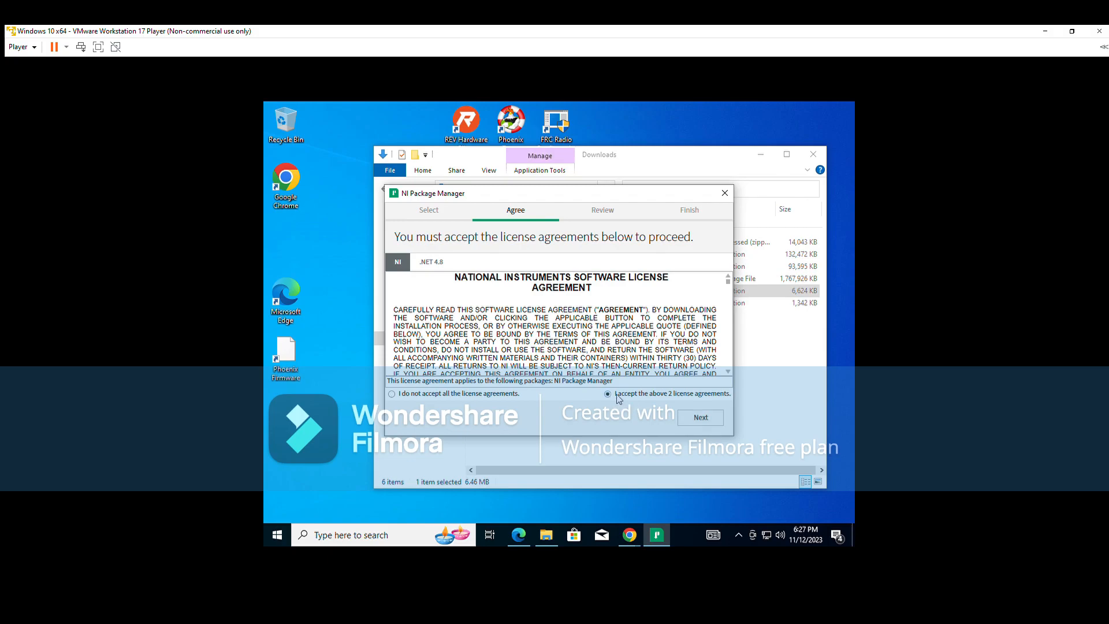
pyautogui.click(699, 418)
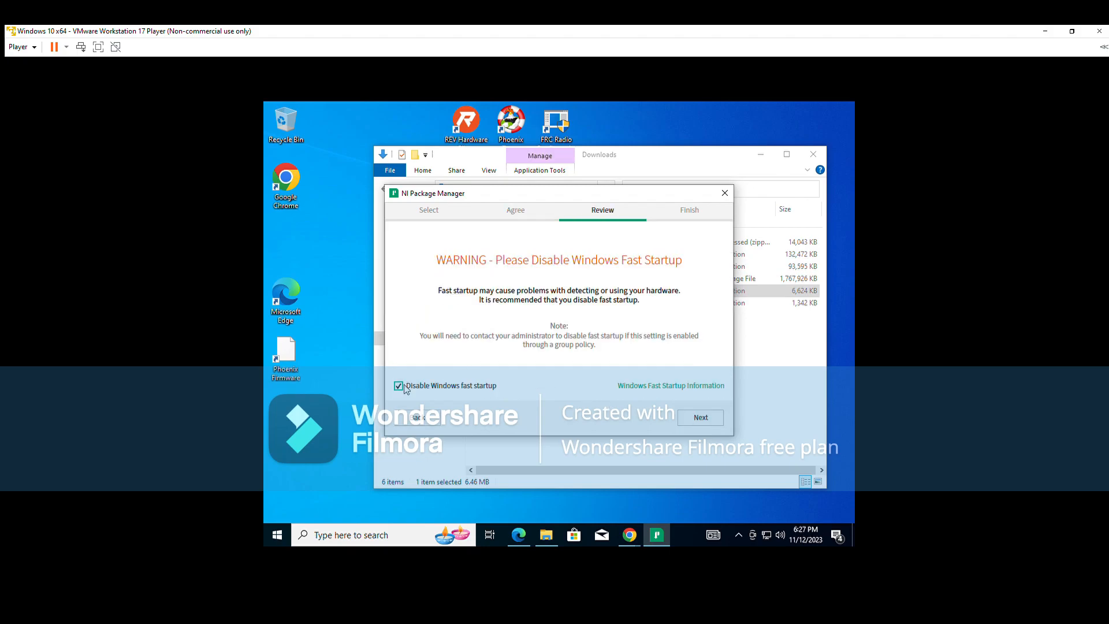
pyautogui.click(704, 419)
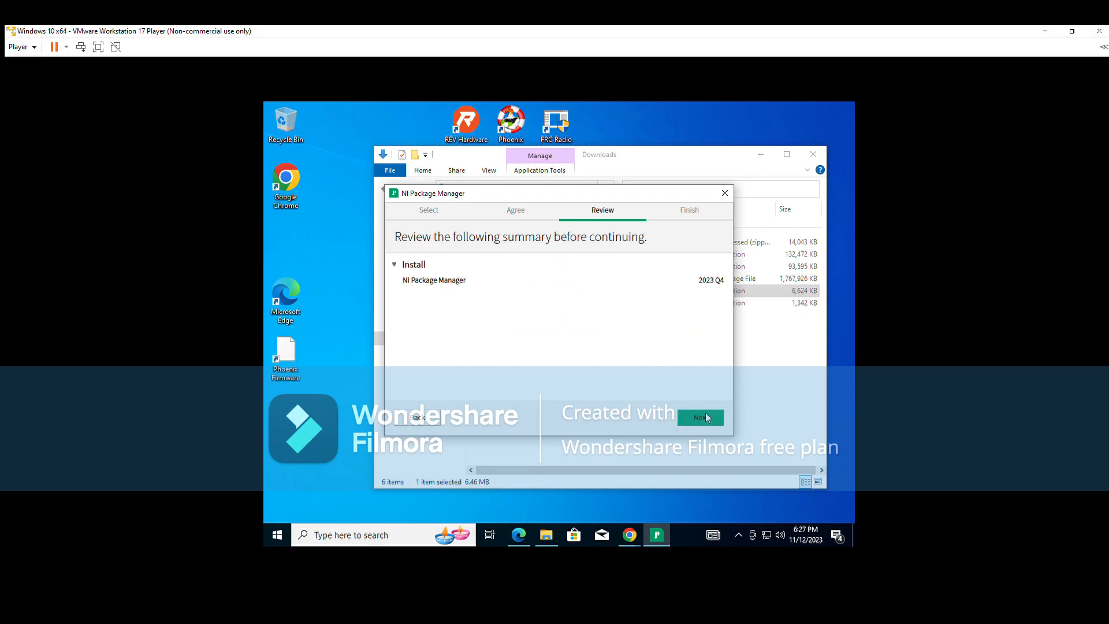
pyautogui.click(705, 413)
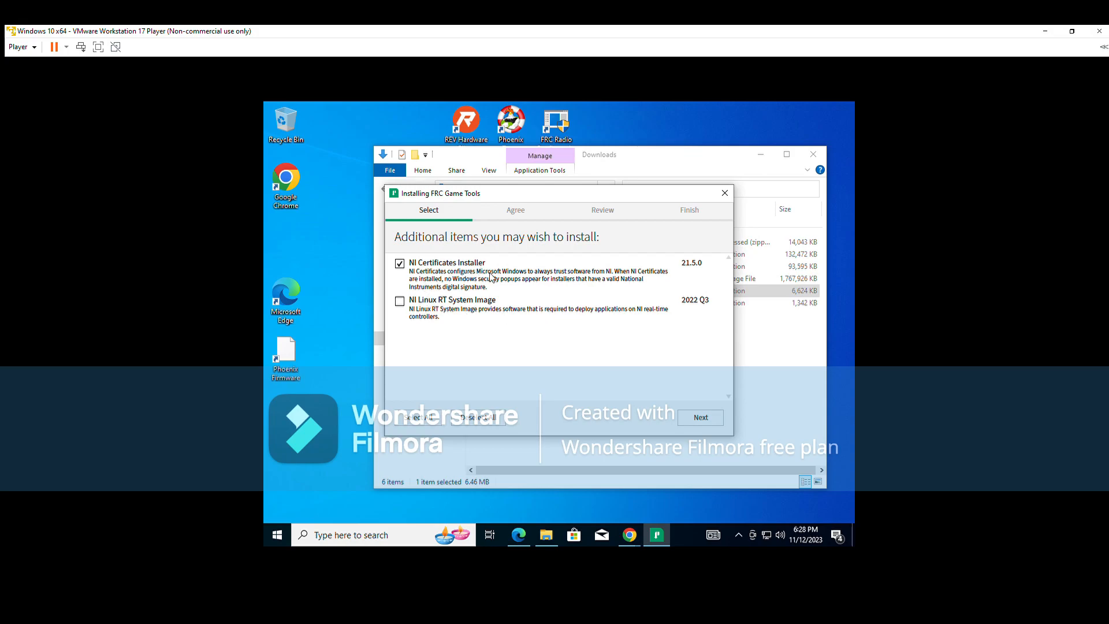
# Install FRC Game Tools 2023 with the NI Certificates Installer, accepting both license agreements, and dismiss the game capture overlay
pyautogui.click(701, 417)
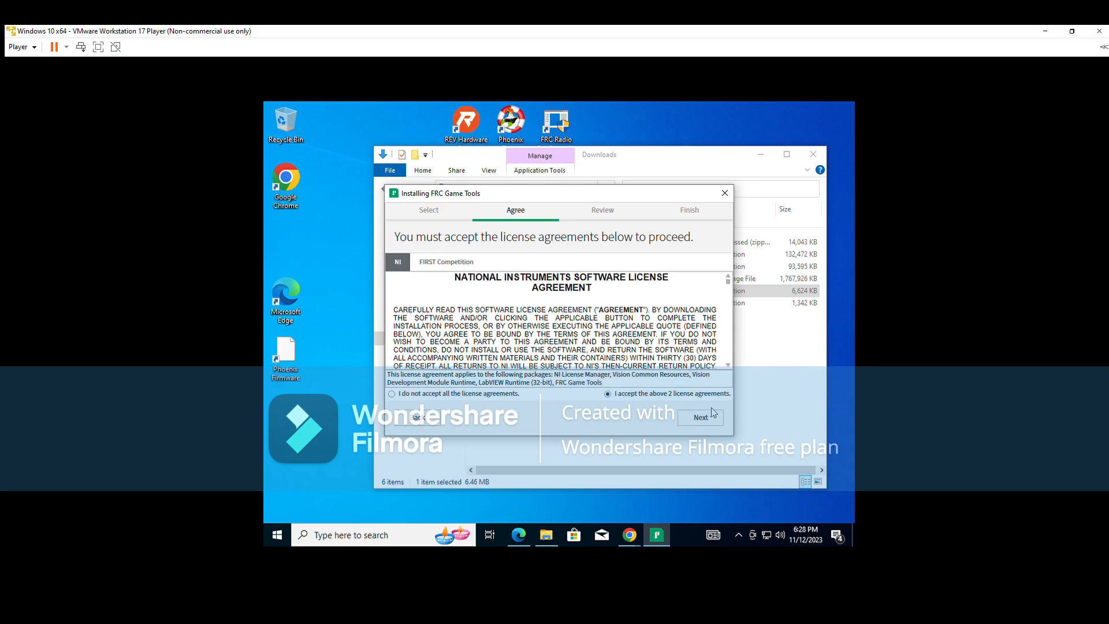
pyautogui.click(707, 421)
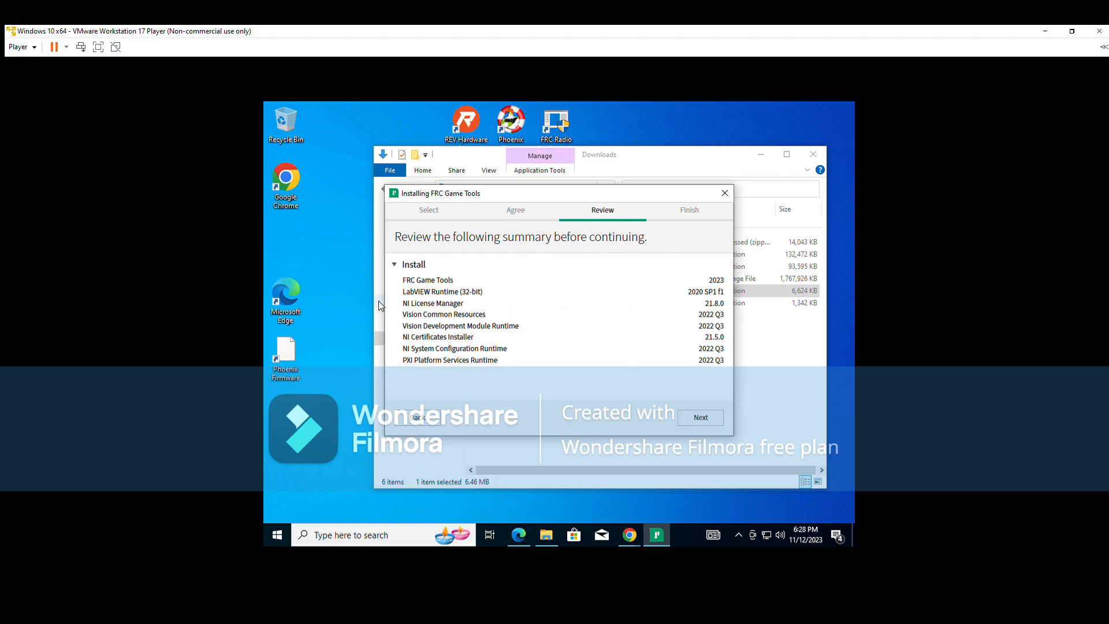
pyautogui.click(708, 420)
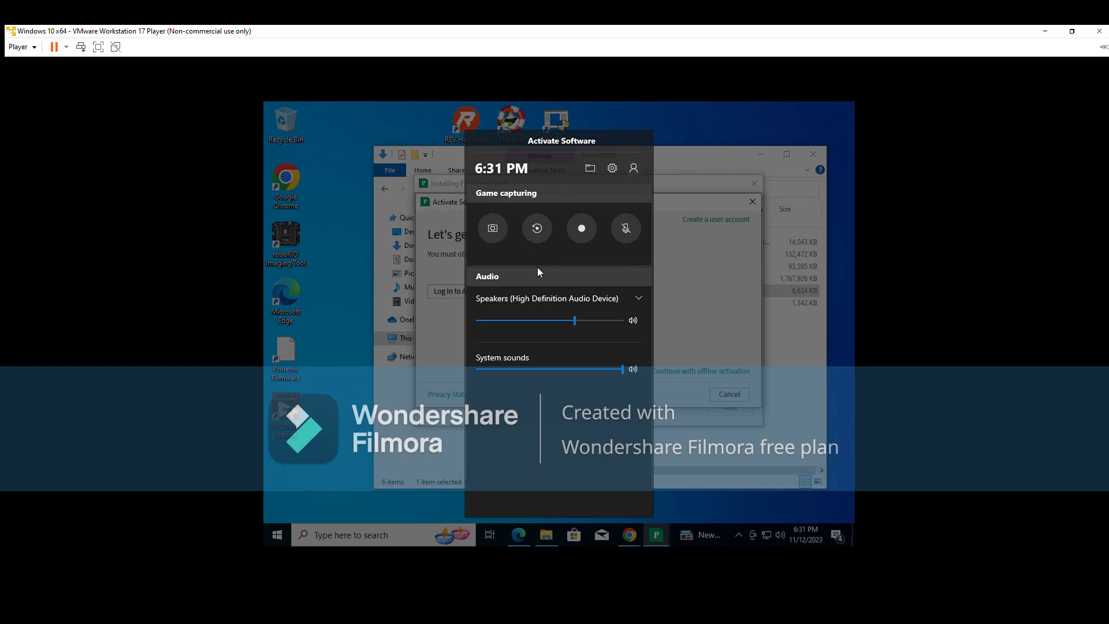
pyautogui.press('Escape')
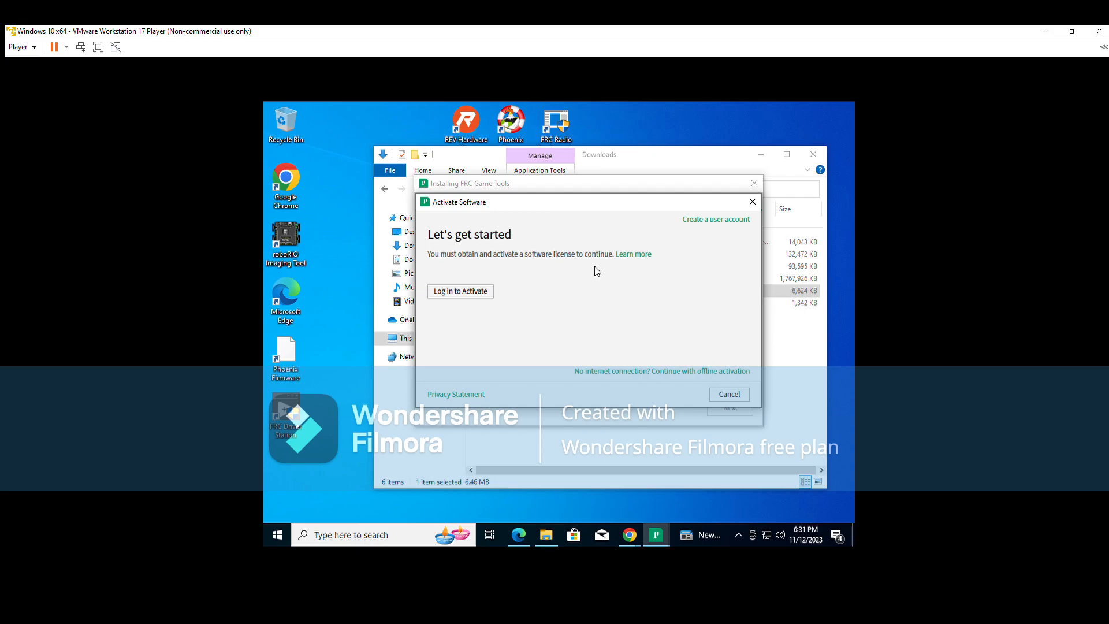
# Open the NI user account creation page in Google Chrome from the software activation dialog
pyautogui.click(725, 221)
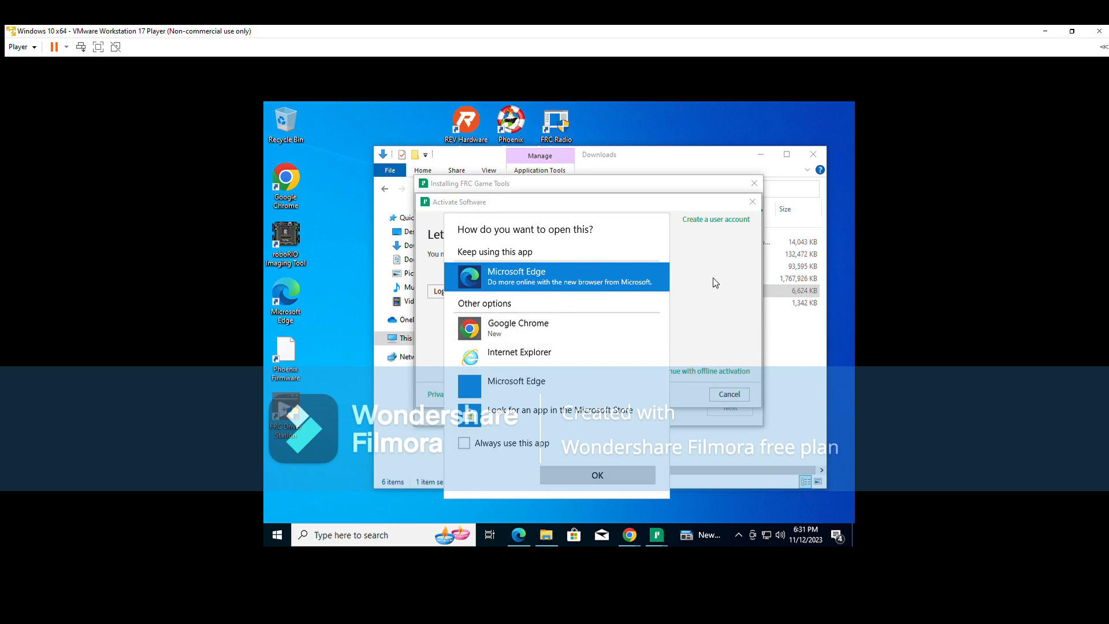
pyautogui.doubleClick(571, 332)
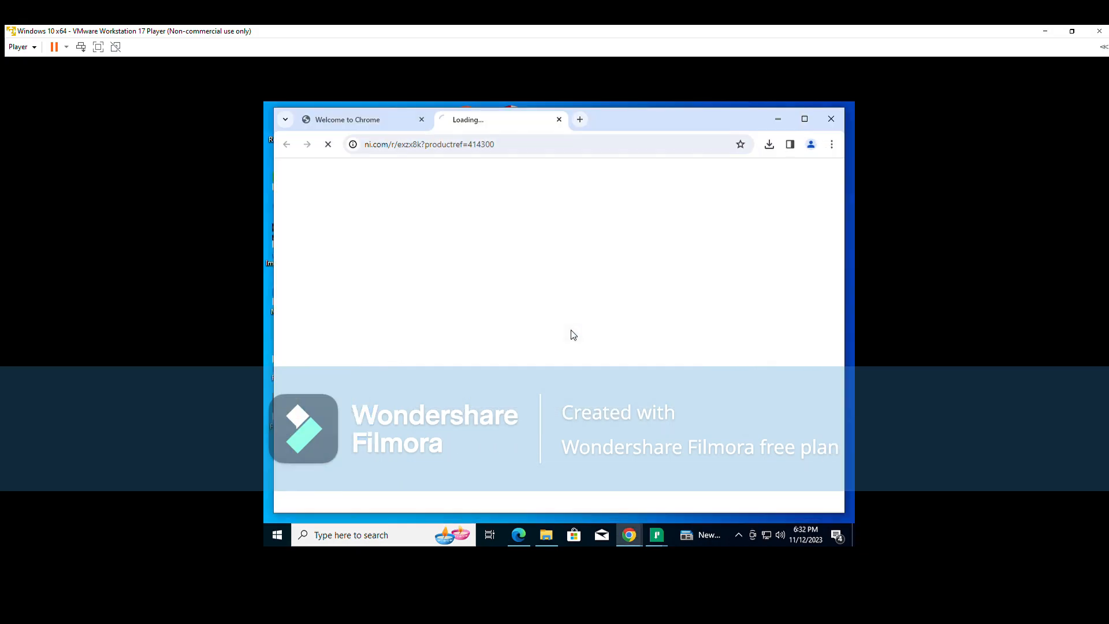
pyautogui.moveTo(704, 122); pyautogui.dragTo(694, 348)
pyautogui.moveTo(616, 346); pyautogui.dragTo(628, 178)
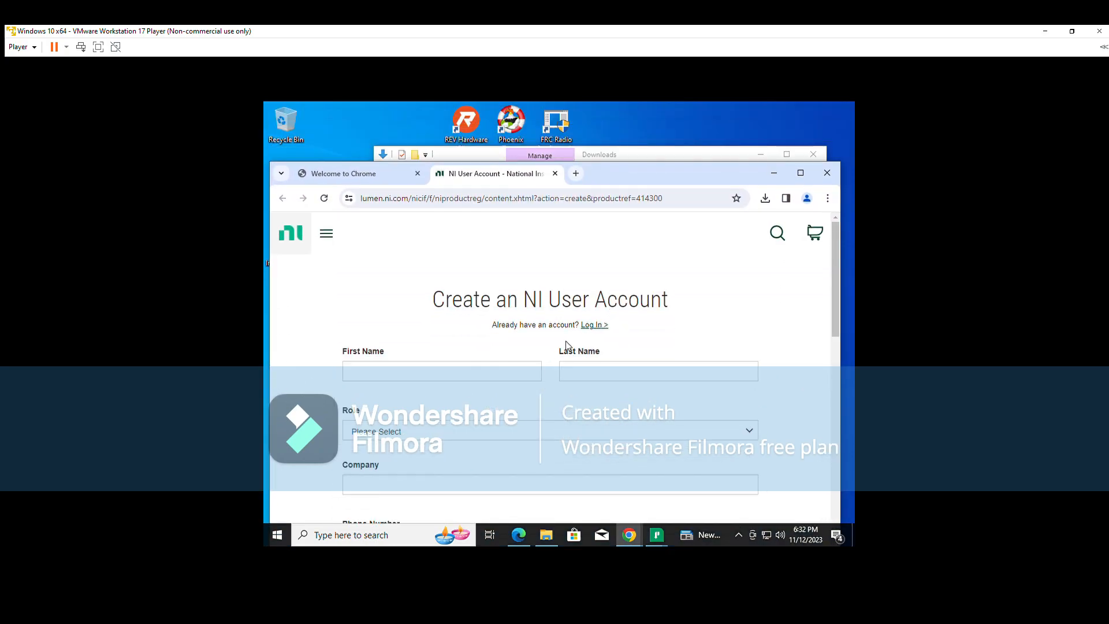
# Review the name fields and the available role choices on the NI account creation form, keeping the role unselected
pyautogui.scroll(-3, 566, 341)
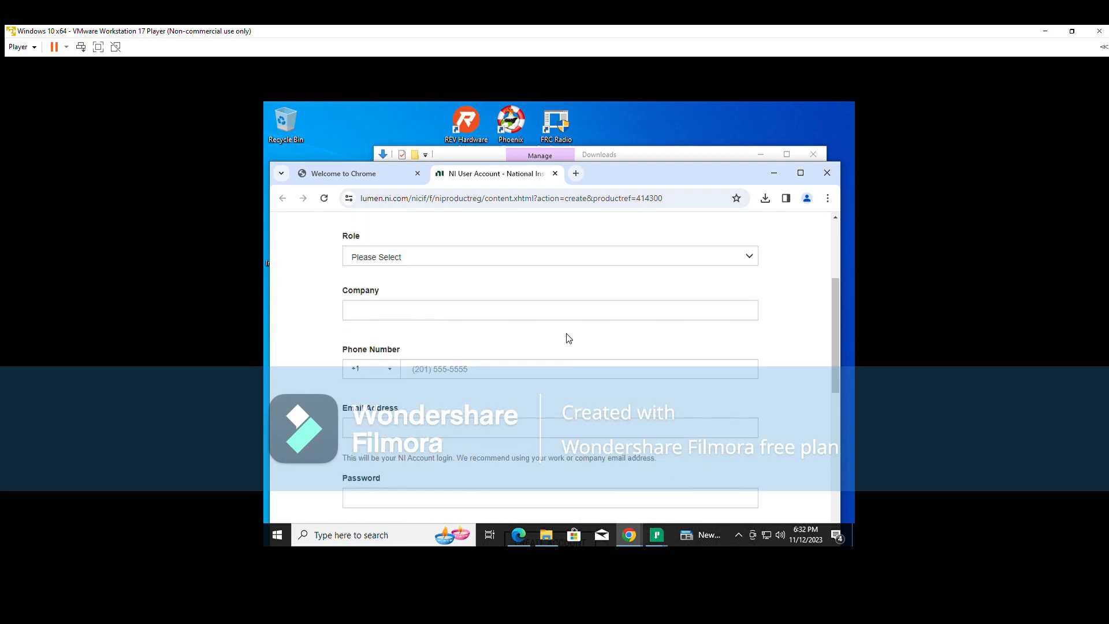
pyautogui.scroll(2, 563, 335)
pyautogui.click(613, 313)
pyautogui.click(503, 377)
pyautogui.scroll(-5, 491, 379)
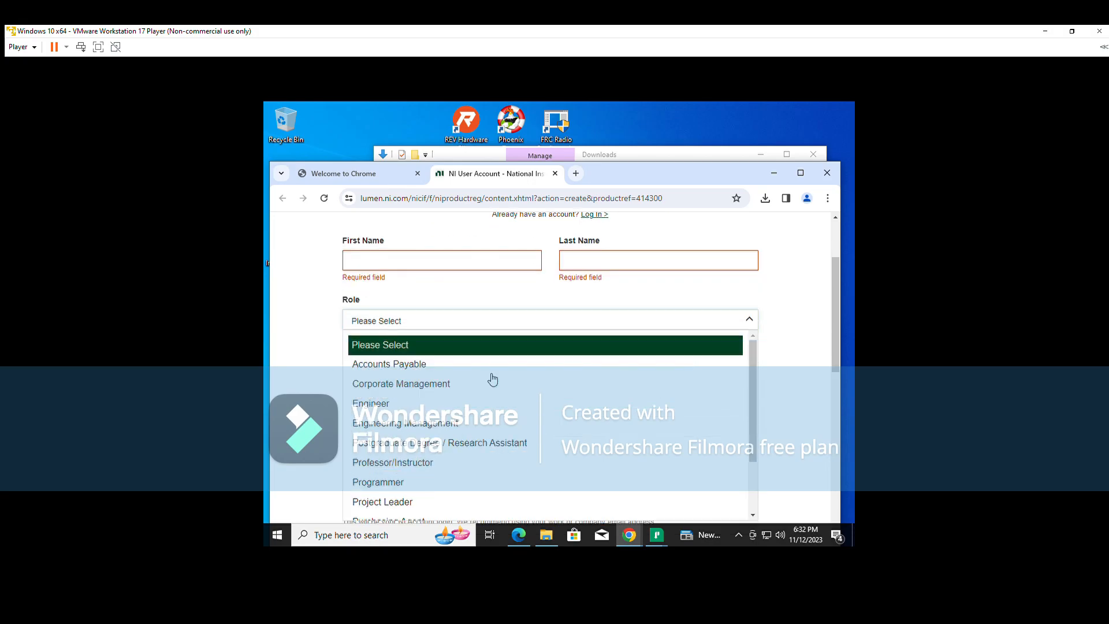
pyautogui.scroll(-3, 480, 398)
pyautogui.scroll(5, 450, 387)
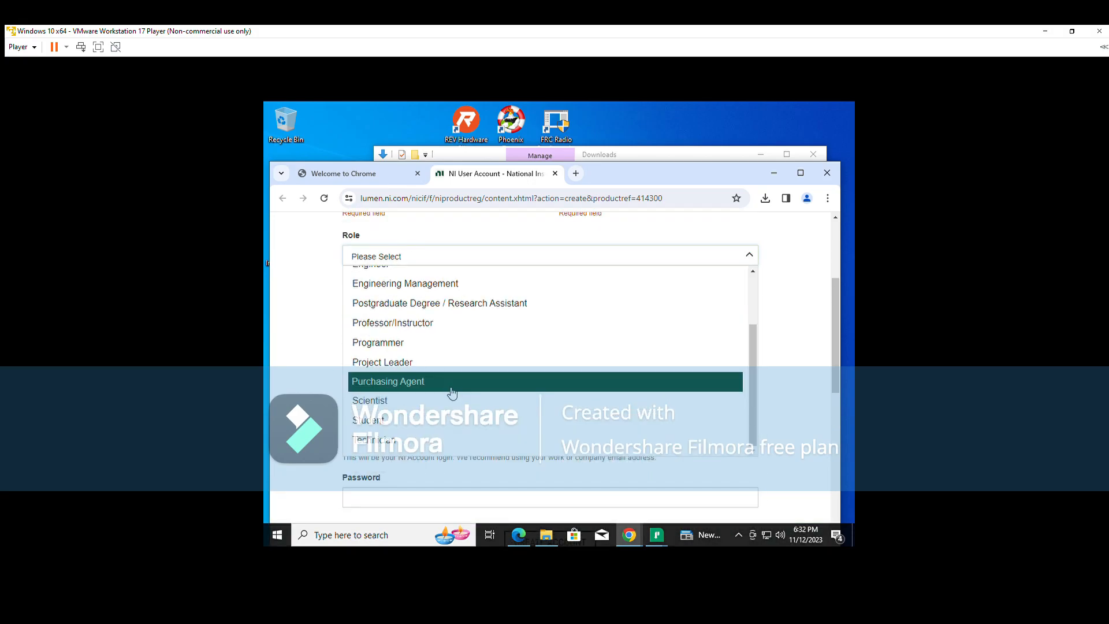
pyautogui.scroll(-1, 379, 448)
pyautogui.scroll(2, 373, 346)
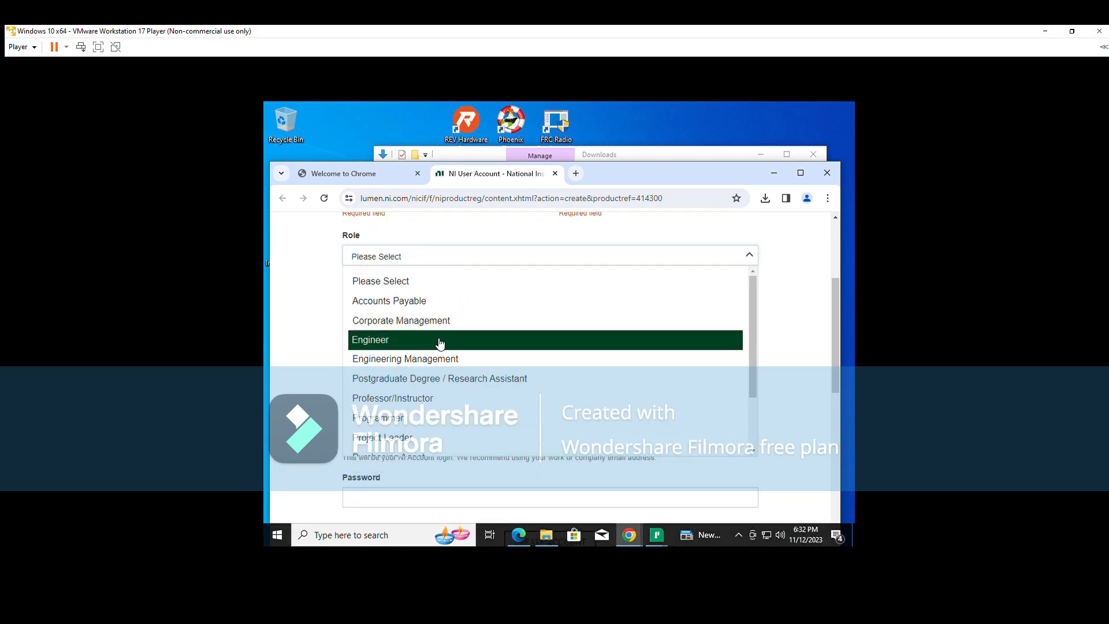
pyautogui.click(433, 280)
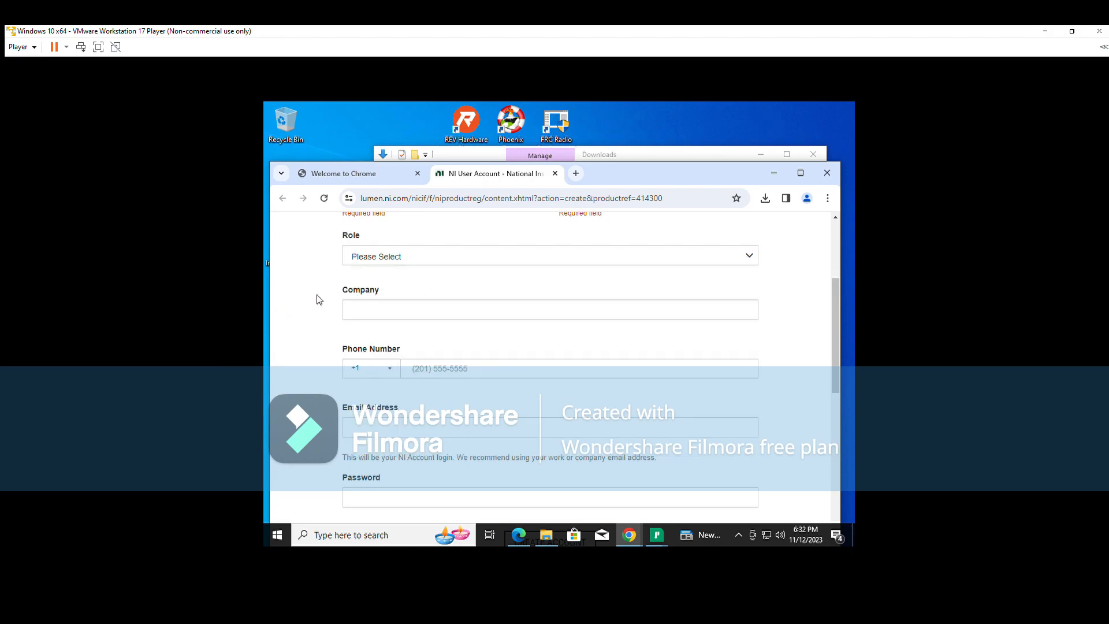
# Examine the company, company address and city fields of the NI account form without filling them in
pyautogui.click(441, 363)
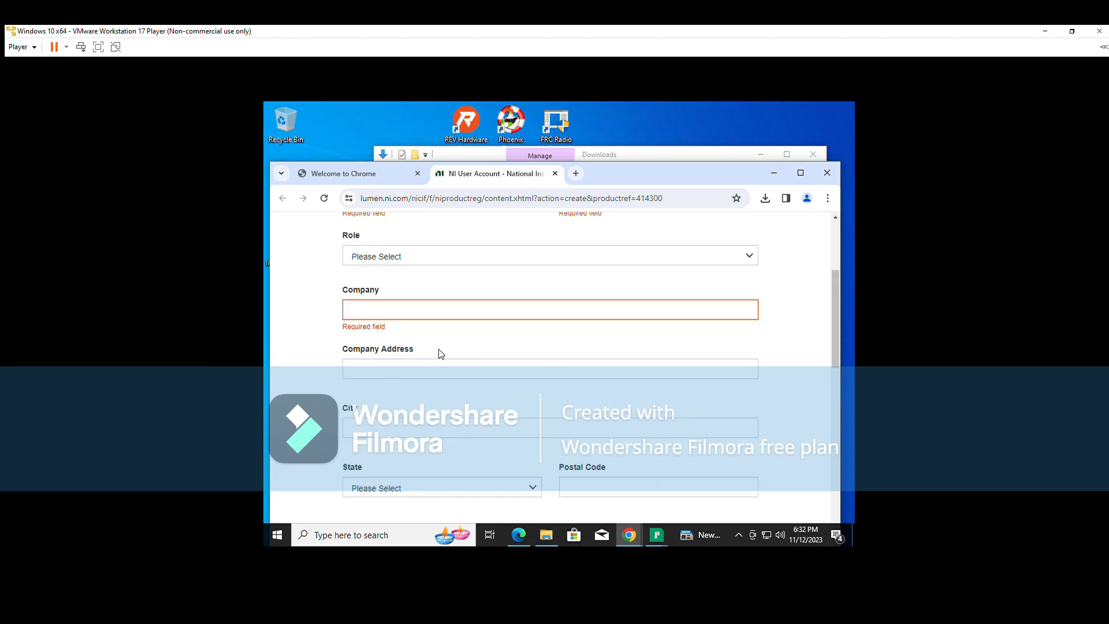
pyautogui.click(436, 364)
pyautogui.click(362, 386)
pyautogui.click(424, 368)
pyautogui.click(446, 302)
pyautogui.click(452, 364)
pyautogui.click(451, 310)
pyautogui.click(413, 365)
pyautogui.scroll(-1, 373, 346)
pyautogui.click(504, 362)
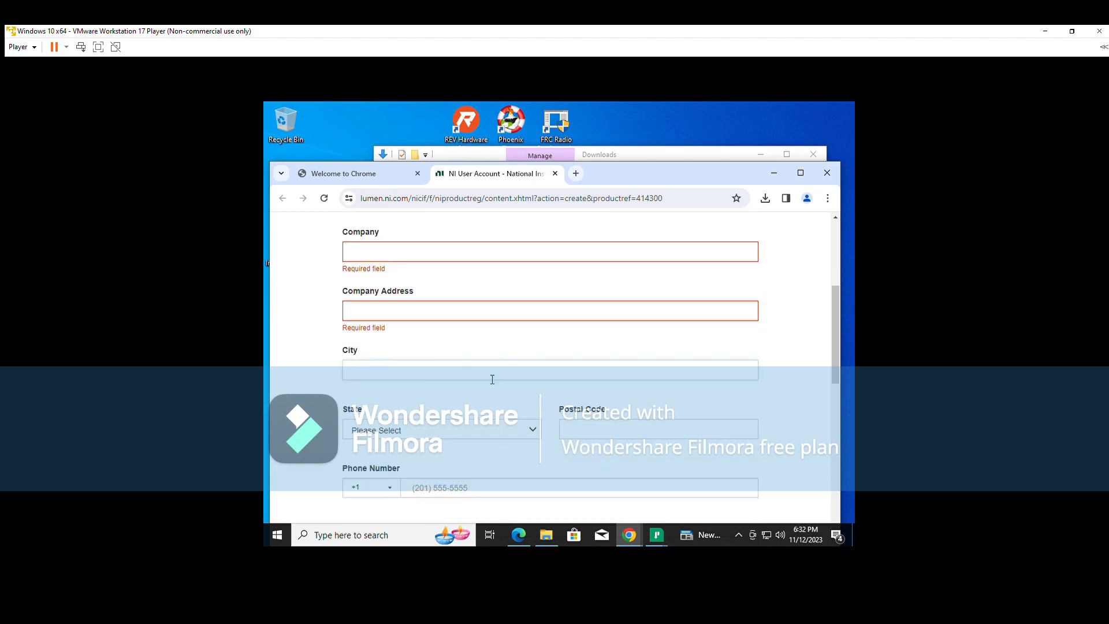
pyautogui.click(455, 399)
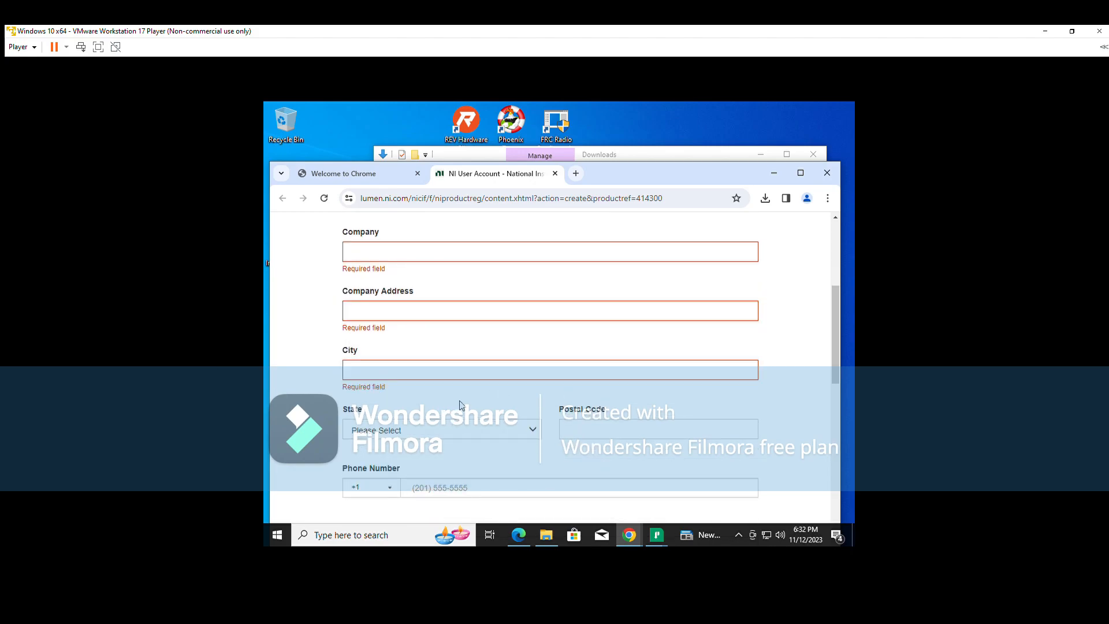
# Look through the remaining state, postal code, phone, email and password fields down to the end of the NI account form
pyautogui.click(488, 435)
pyautogui.click(514, 410)
pyautogui.scroll(-1, 610, 411)
pyautogui.scroll(-2, 501, 416)
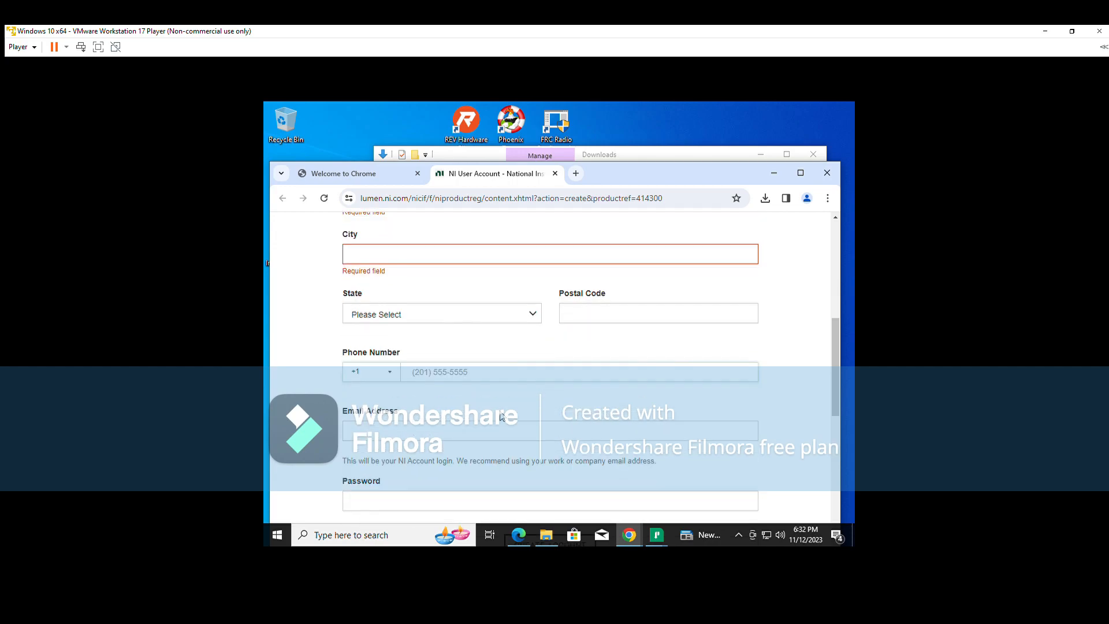
pyautogui.click(508, 375)
pyautogui.moveTo(343, 404); pyautogui.dragTo(664, 408)
pyautogui.click(667, 407)
pyautogui.scroll(-4, 428, 413)
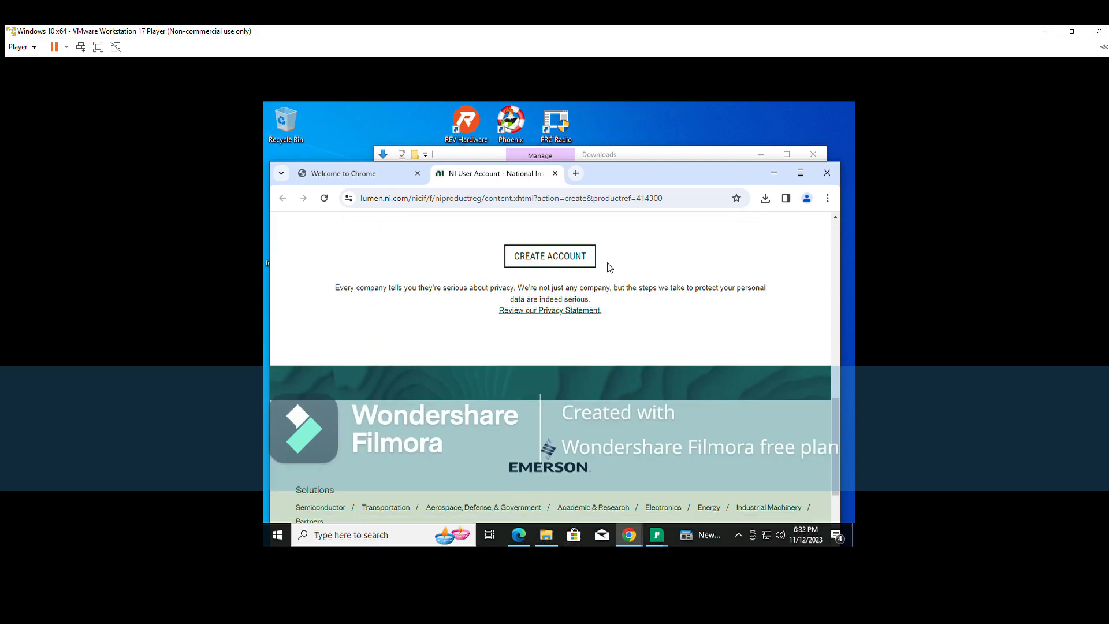
# Return to the software activation dialog and bring up the NI User Account login for activation
pyautogui.click(766, 179)
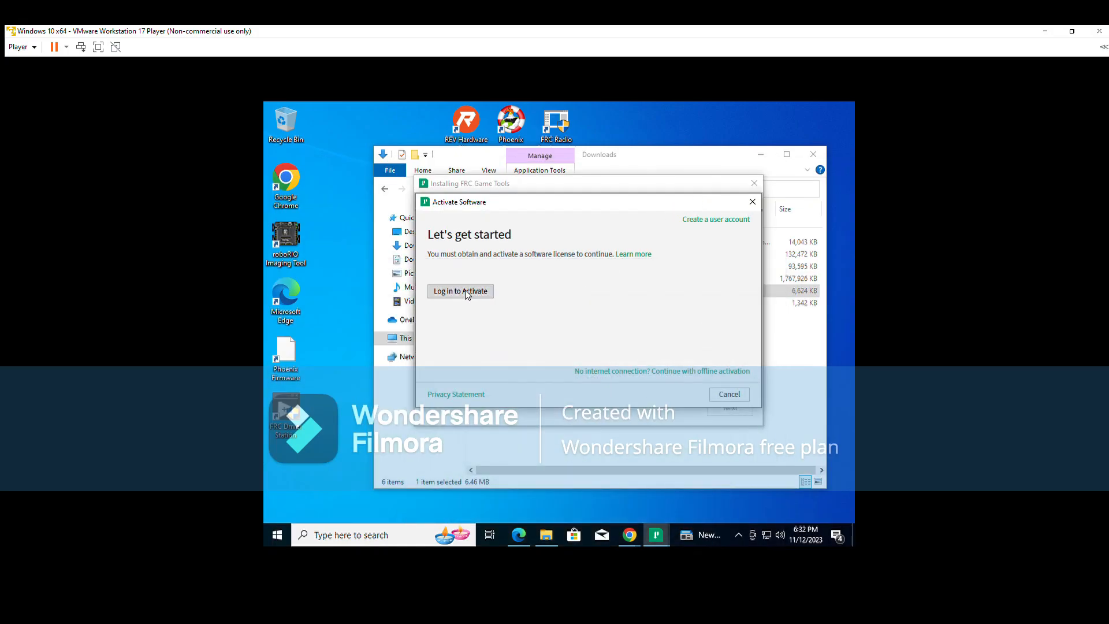
pyautogui.click(472, 292)
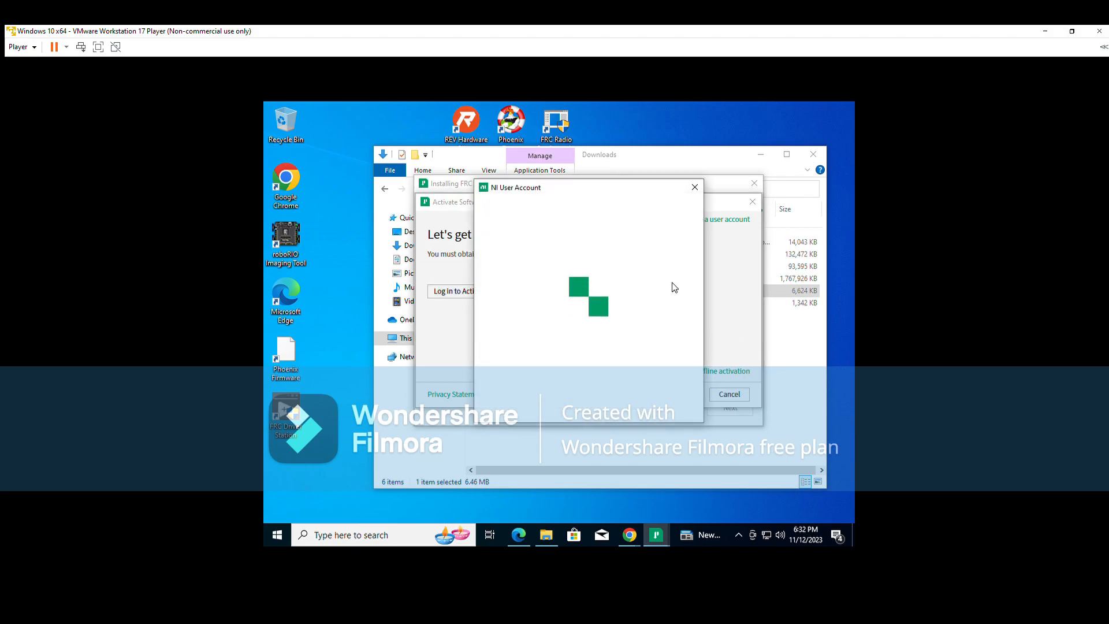
pyautogui.moveTo(622, 190); pyautogui.dragTo(677, 204)
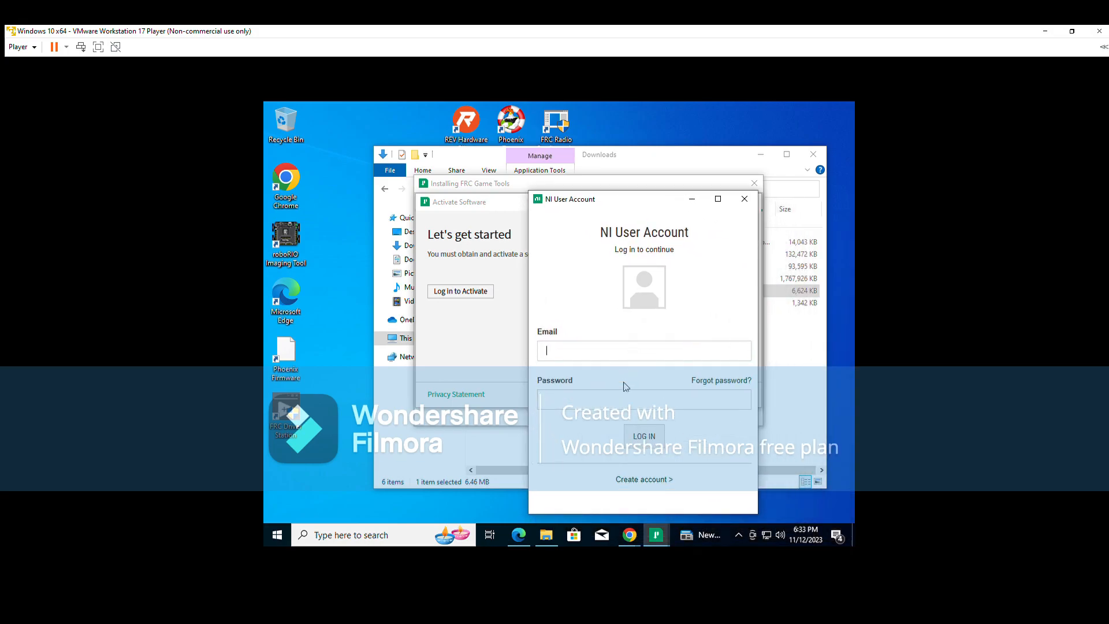
pyautogui.moveTo(642, 203); pyautogui.dragTo(576, 190)
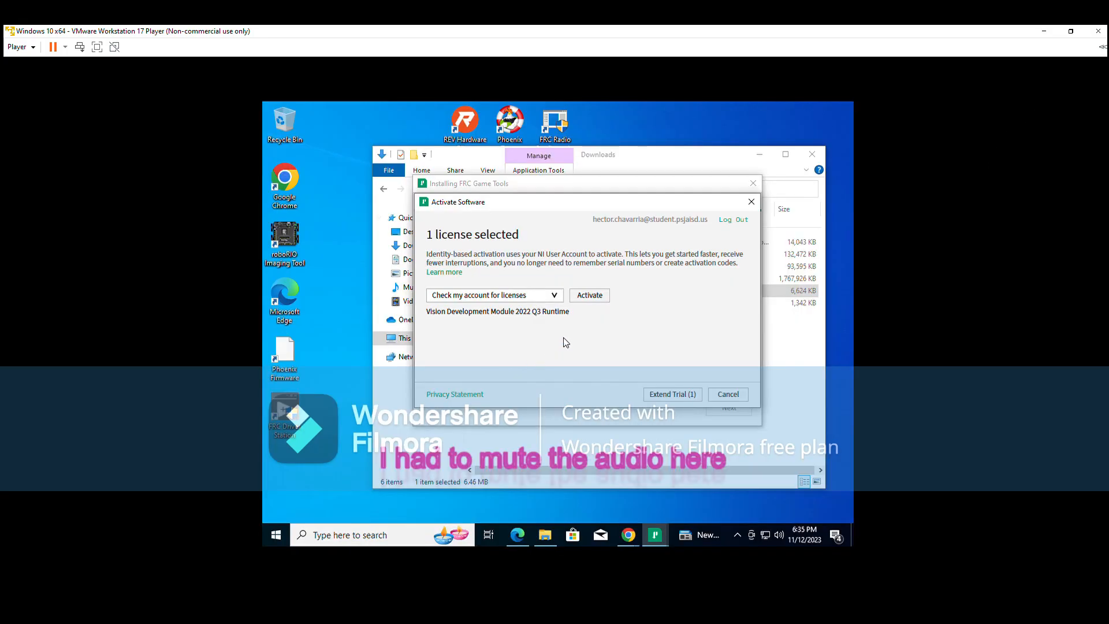
# Check the license activation methods, extend the trial of Vision Development Module 2022 Q3 Runtime, and finish the activation
pyautogui.click(555, 301)
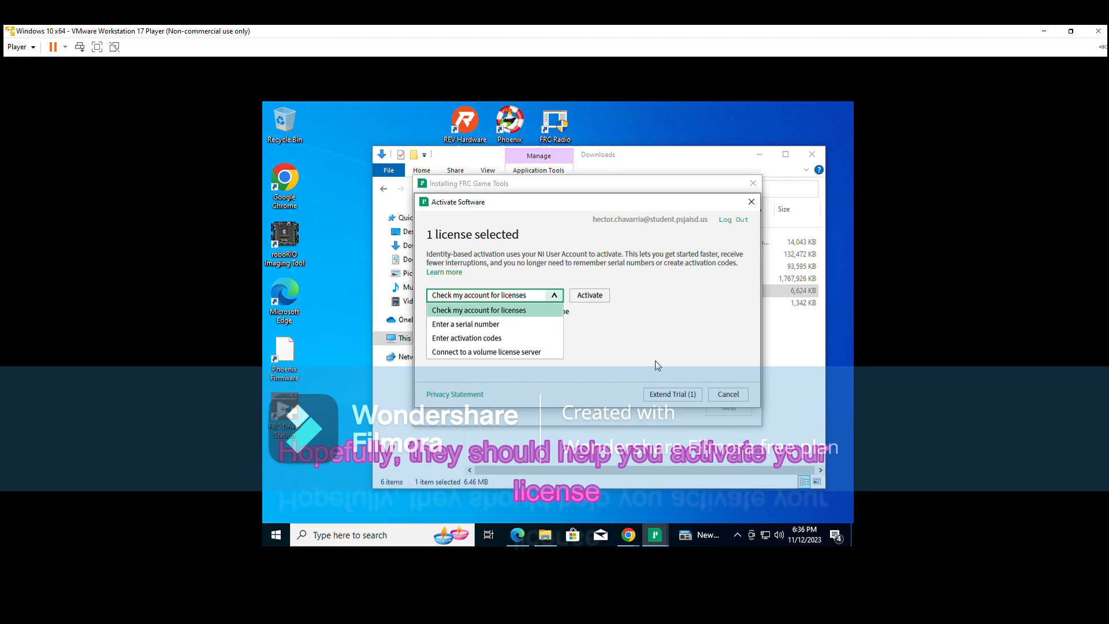
pyautogui.click(554, 298)
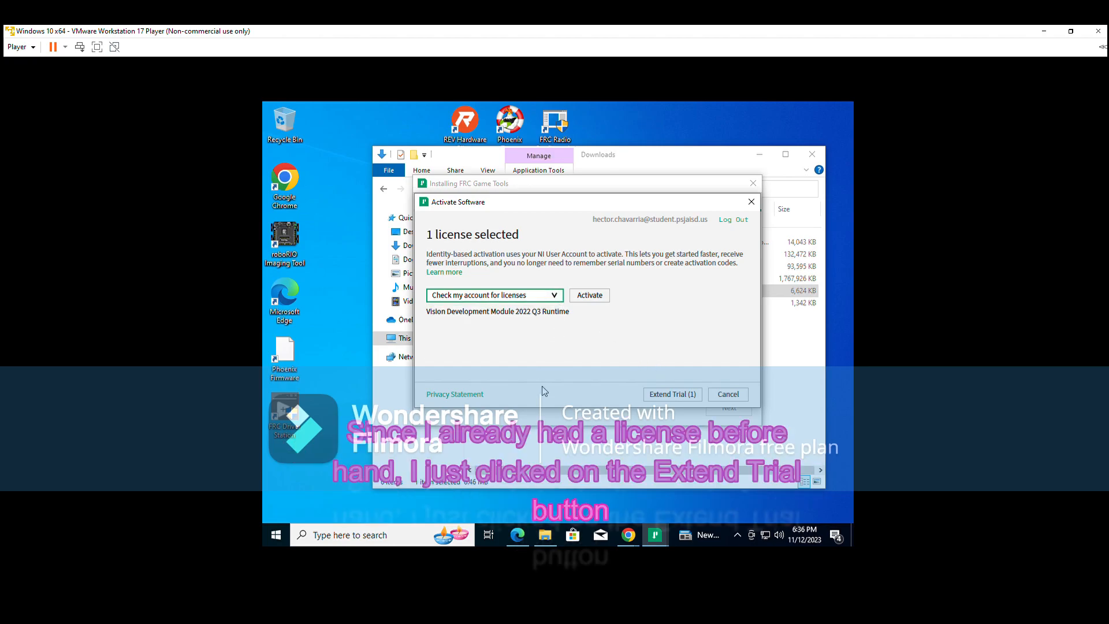
pyautogui.click(672, 396)
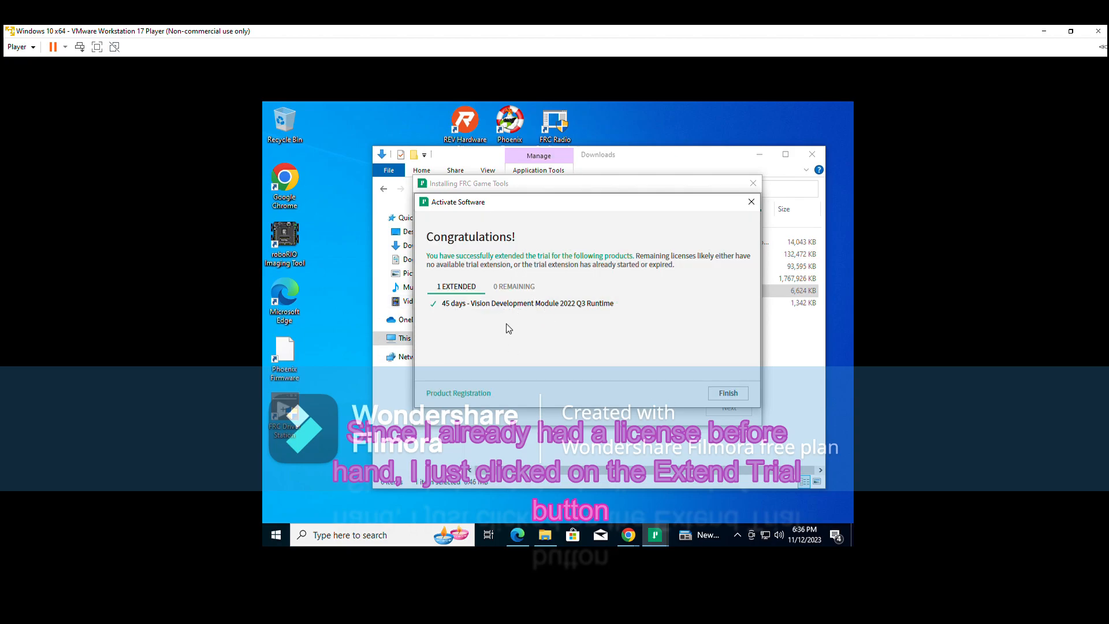
pyautogui.click(729, 393)
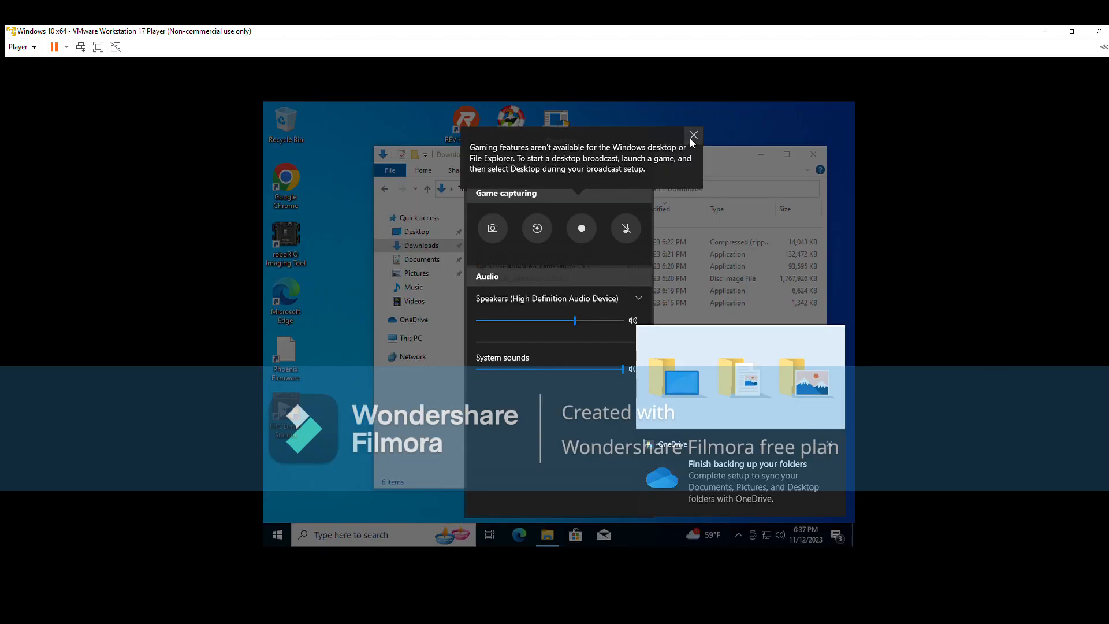
# Dismiss the gaming features overlay and the OneDrive folder backup notification
pyautogui.click(693, 137)
pyautogui.click(701, 177)
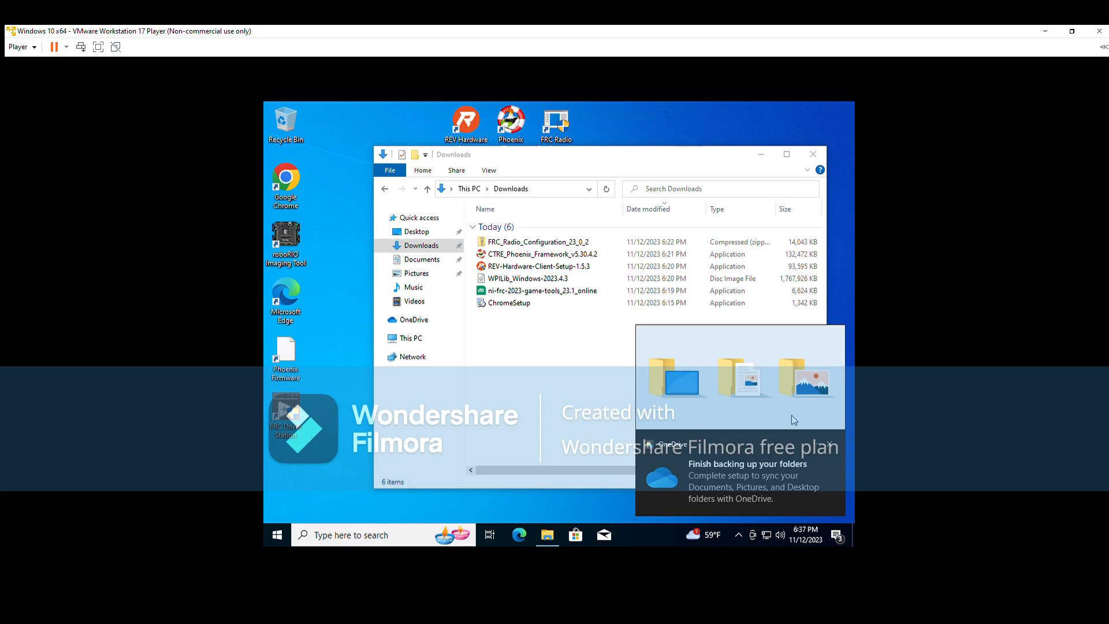
pyautogui.click(830, 446)
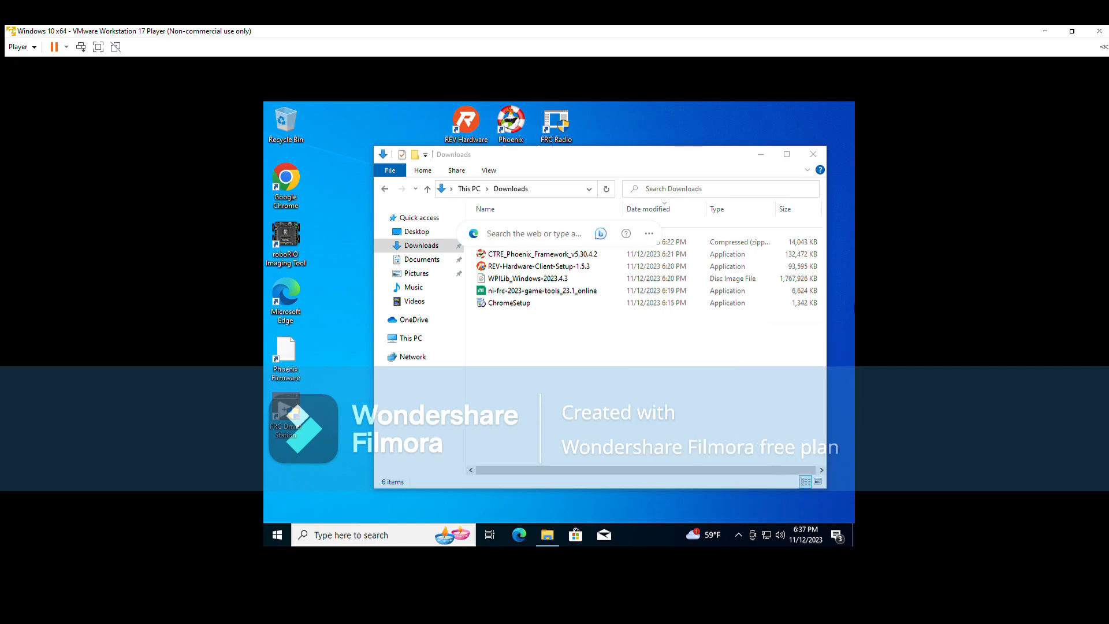
# Arrange the desktop shortcuts: roboRIO Imaging Tool beside FRC Radio Configuration, FRC Driver Station below REV Hardware Client, Phoenix Firmware below Google Chrome
pyautogui.moveTo(579, 149); pyautogui.dragTo(569, 273)
pyautogui.moveTo(303, 234); pyautogui.dragTo(619, 152)
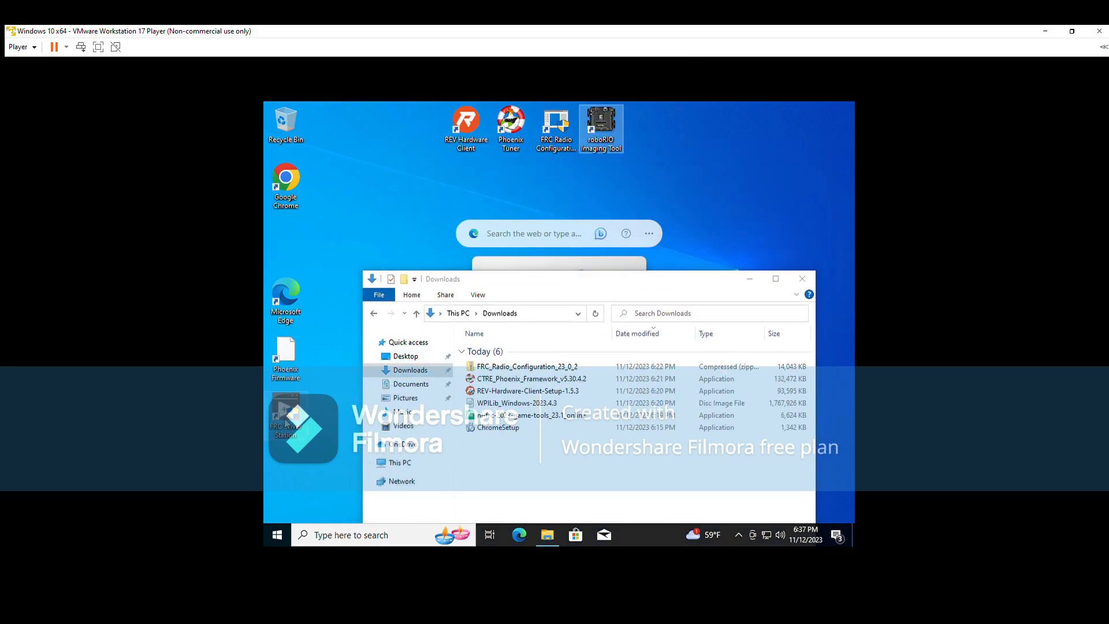
pyautogui.moveTo(365, 358); pyautogui.dragTo(466, 184)
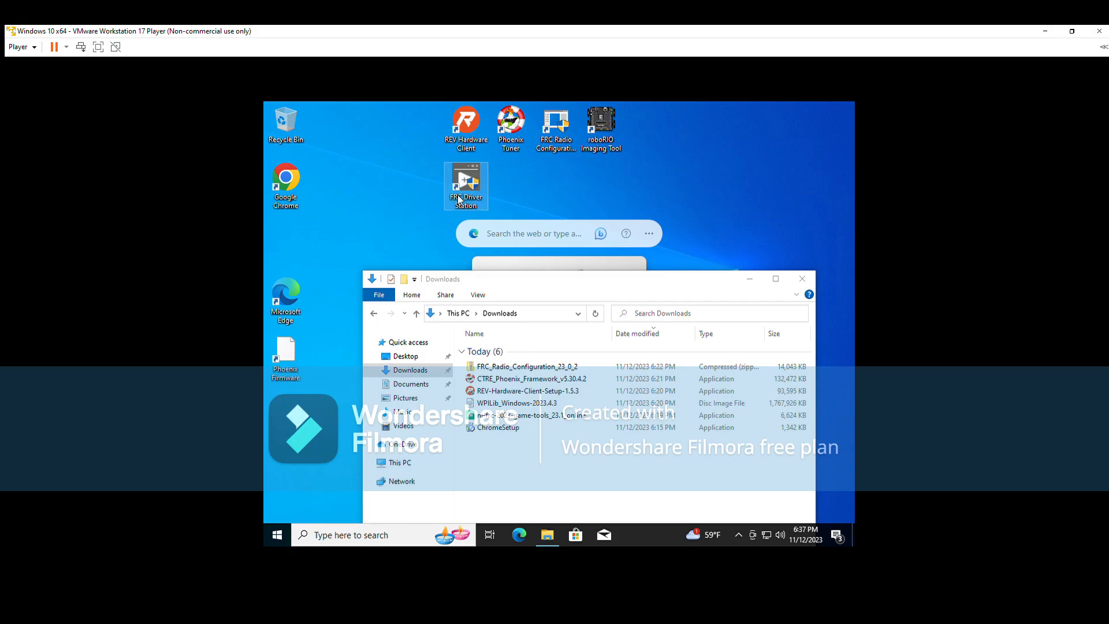
pyautogui.moveTo(285, 364); pyautogui.dragTo(284, 249)
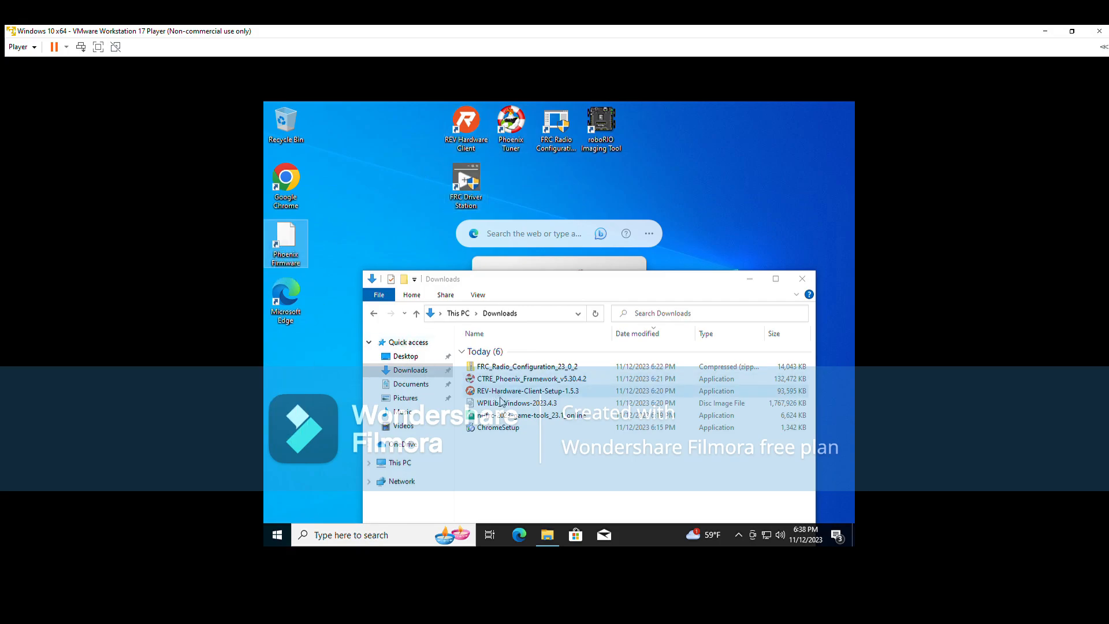
# Open the WPILib_Windows-2023.4.3 disc image from Downloads and run WPILibInstaller, allowing it past Microsoft Defender SmartScreen
pyautogui.doubleClick(532, 405)
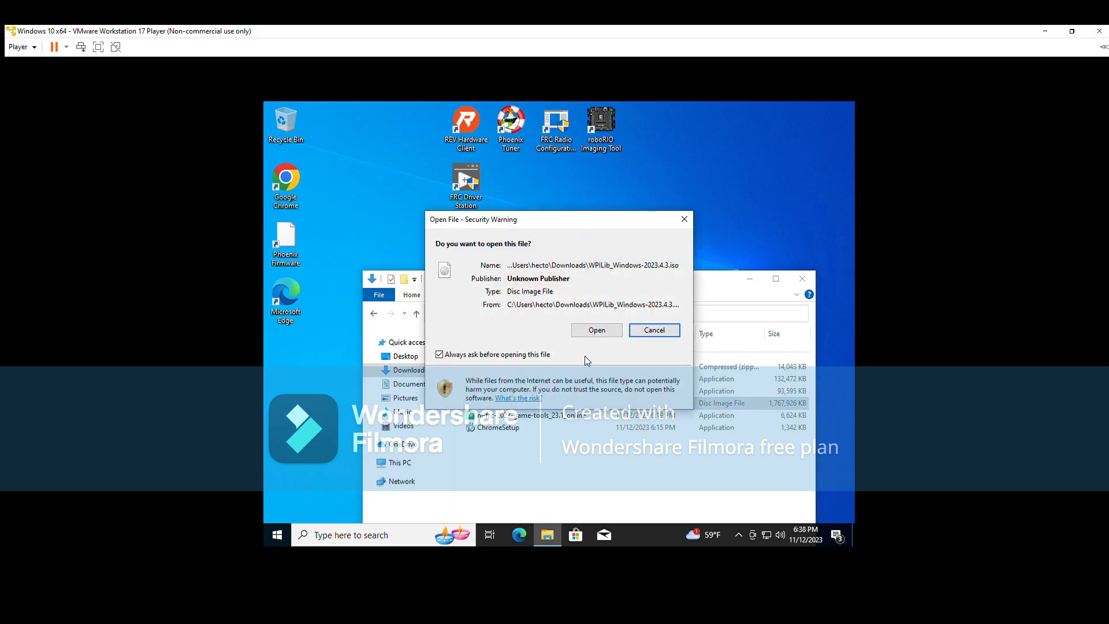
pyautogui.click(589, 334)
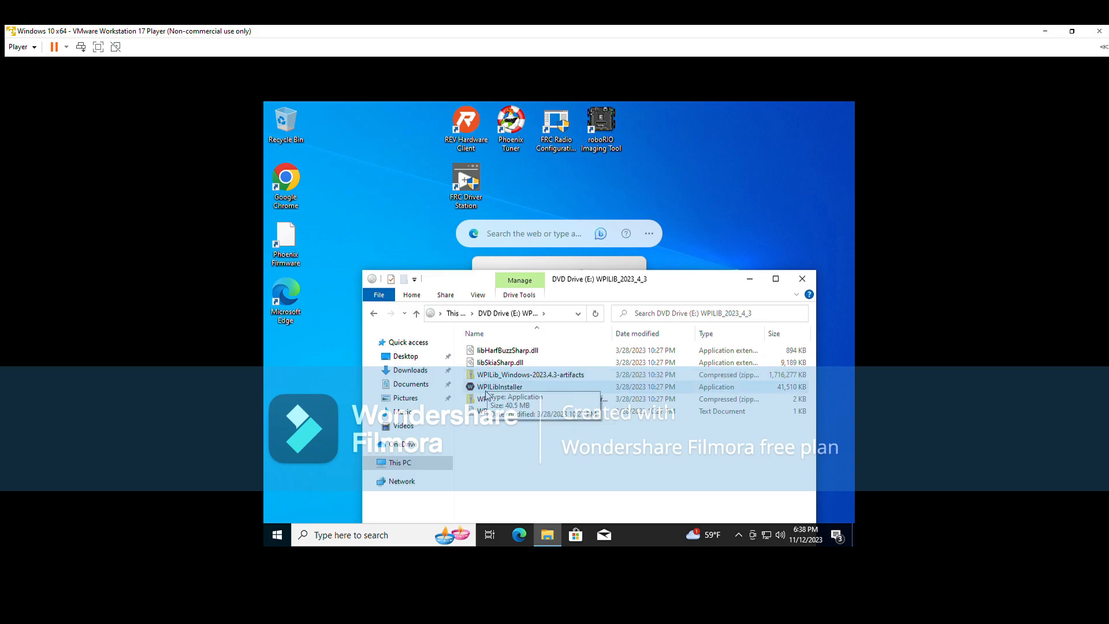
pyautogui.doubleClick(638, 392)
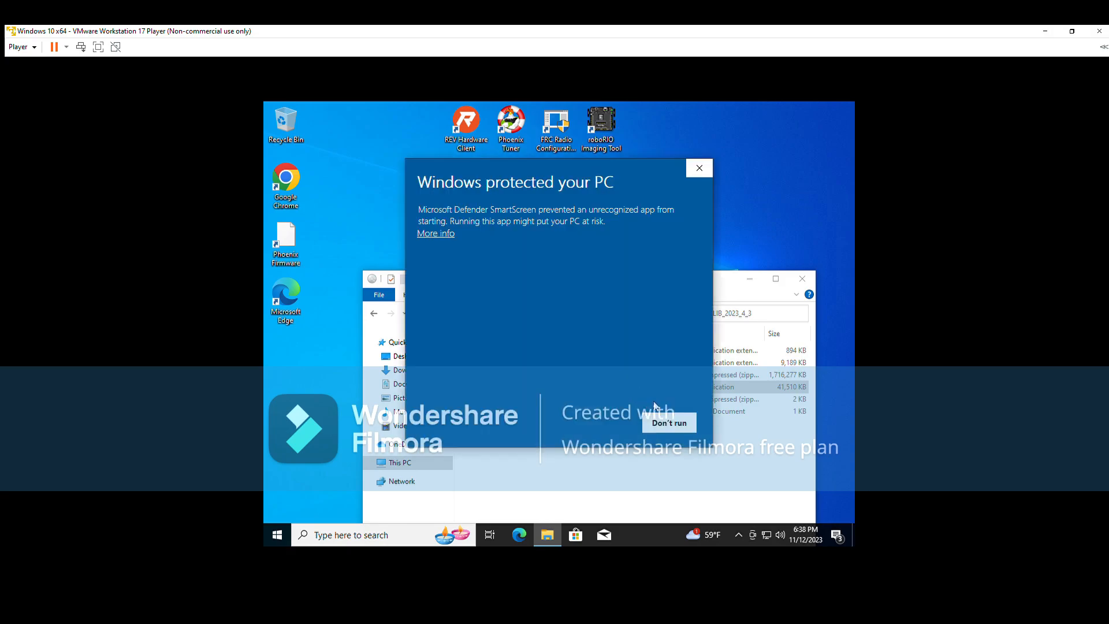
pyautogui.click(423, 237)
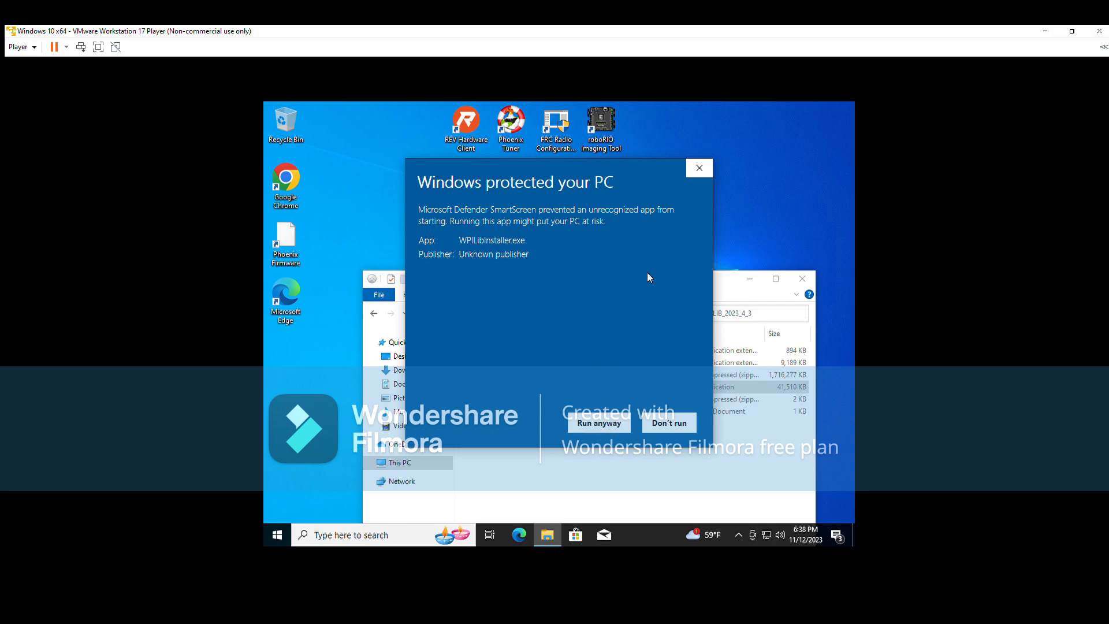
pyautogui.click(599, 422)
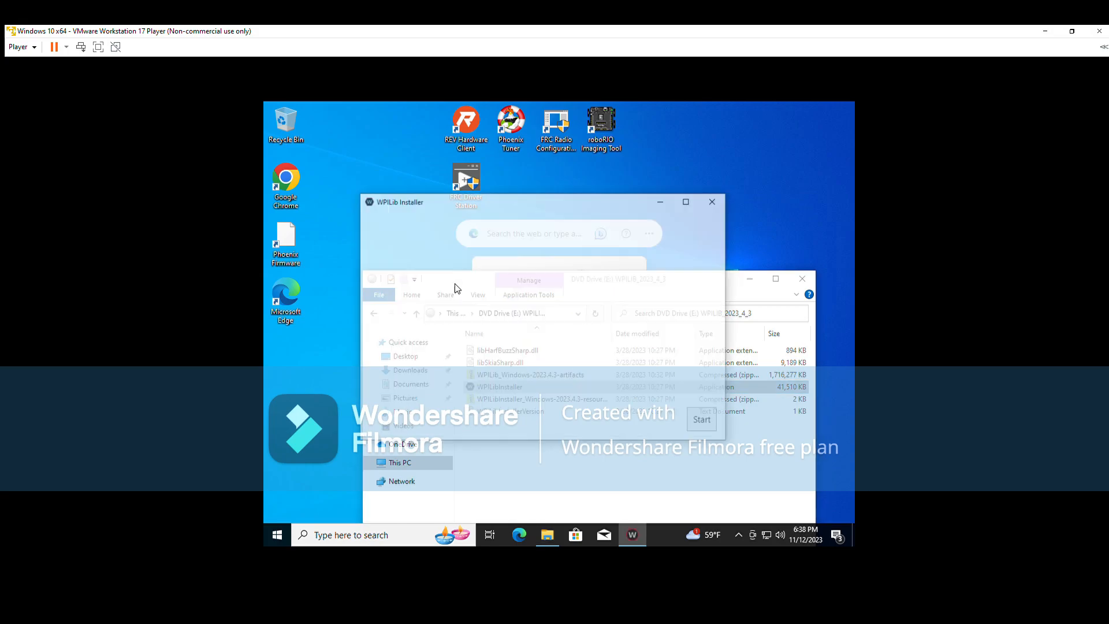
# Install everything in WPILib for this user only, downloading VS Code for this computer only, finish the installer, and minimize the disc window
pyautogui.click(701, 424)
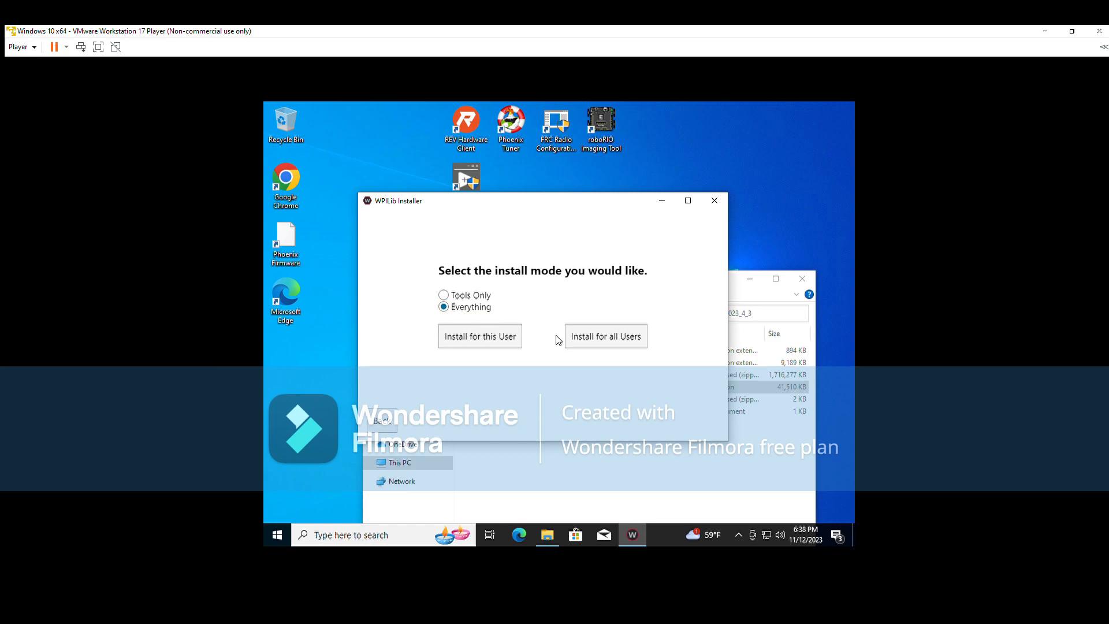
pyautogui.click(502, 341)
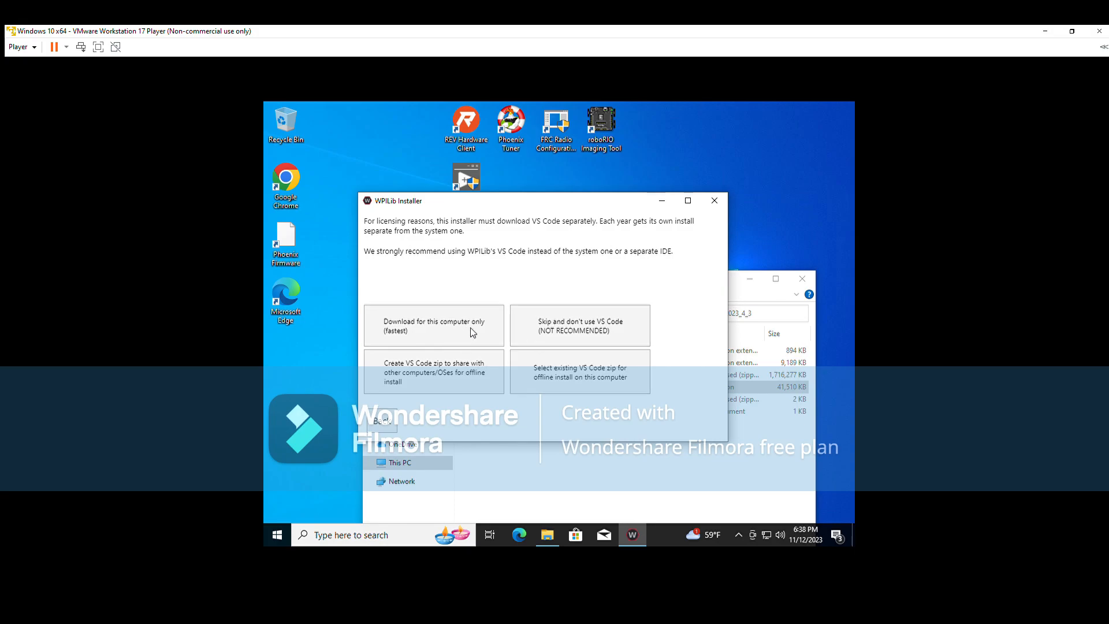
pyautogui.click(434, 331)
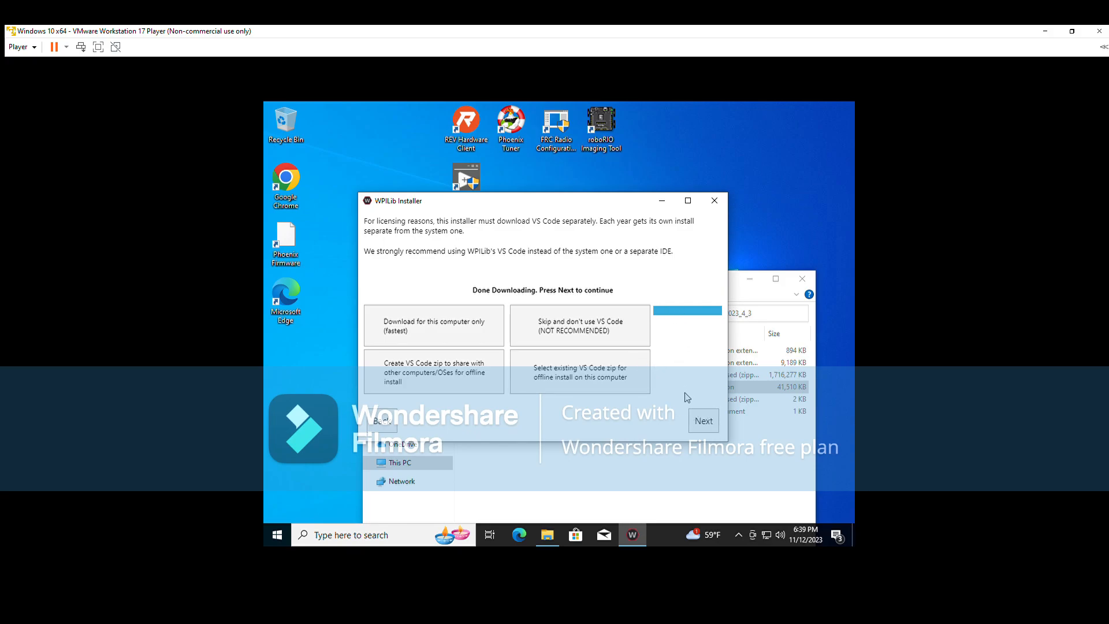
pyautogui.click(703, 421)
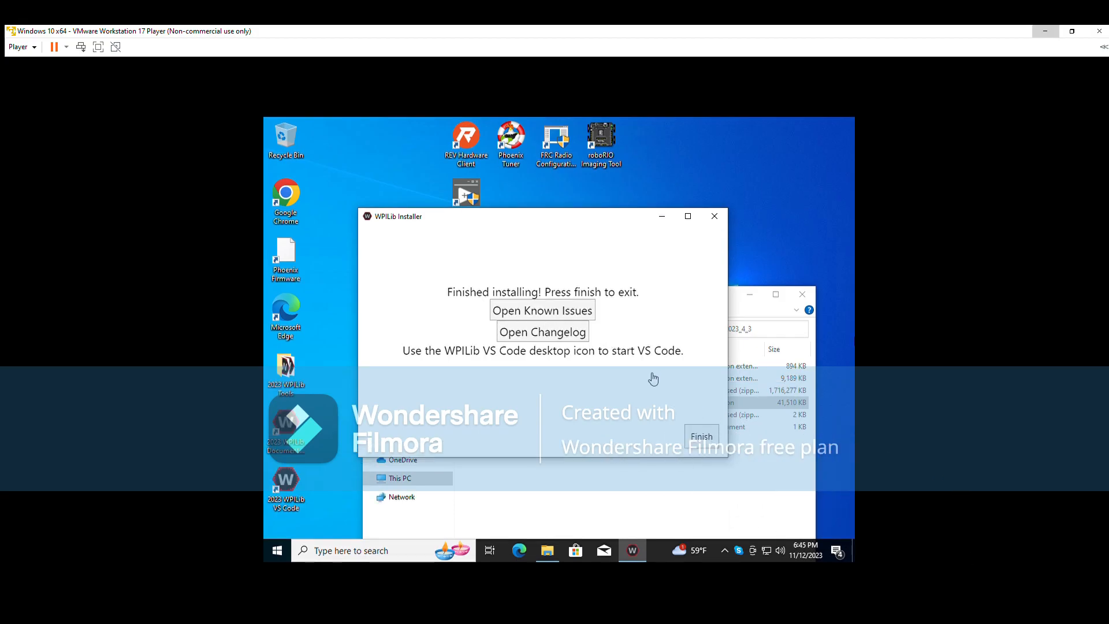
pyautogui.click(702, 439)
pyautogui.click(754, 295)
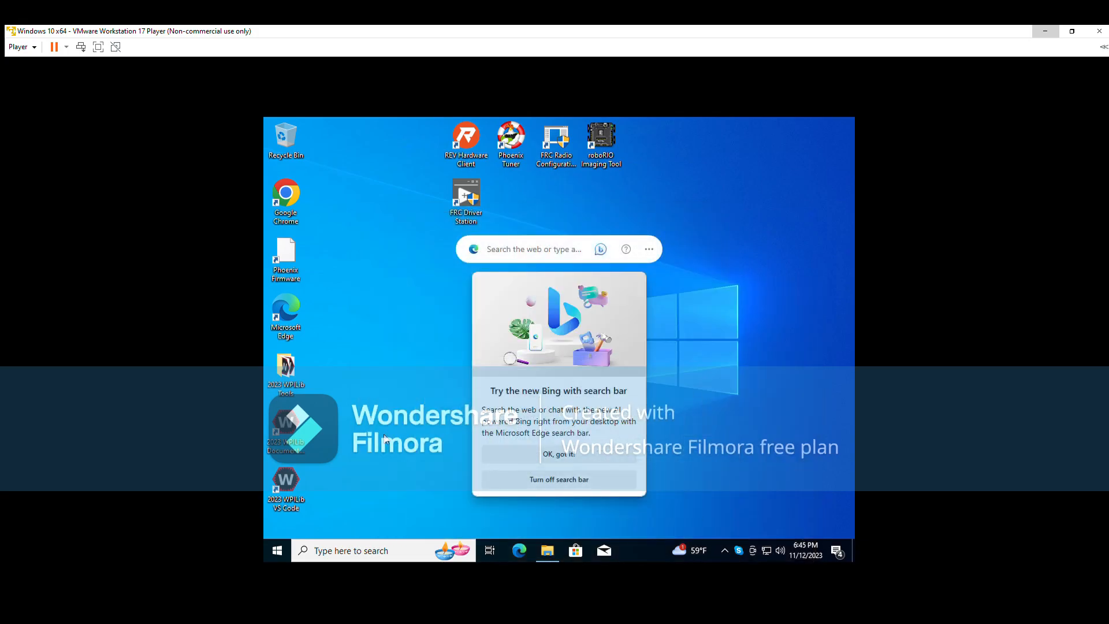
# Dismiss the new Bing introduction and move the Edge search bar to the desktop corner just above the taskbar clock
pyautogui.click(606, 484)
pyautogui.click(591, 366)
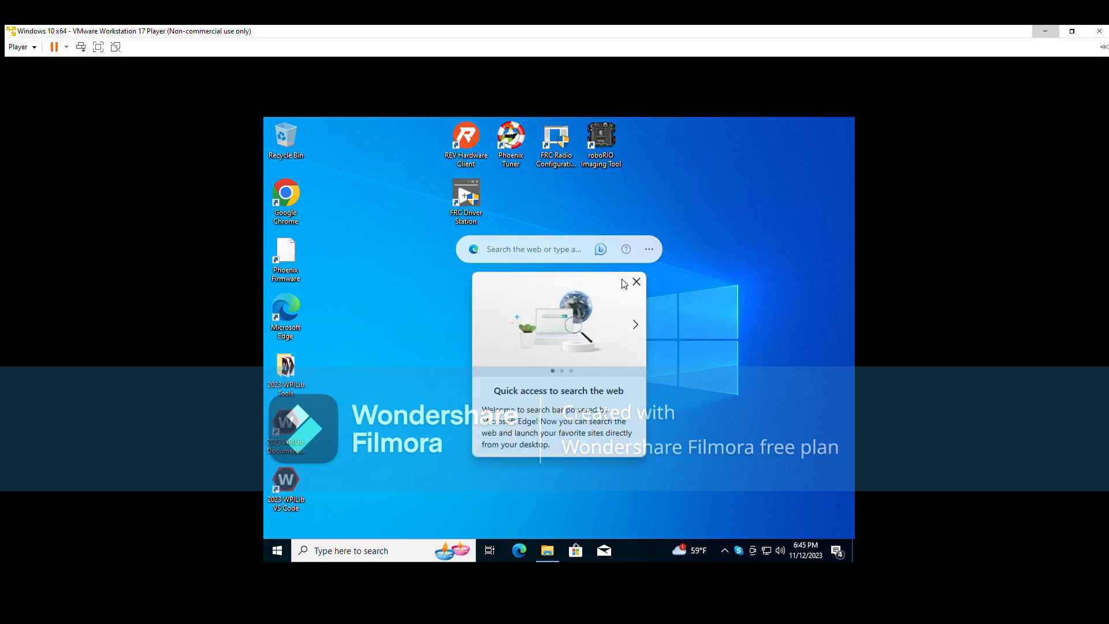
pyautogui.moveTo(566, 245); pyautogui.dragTo(745, 512)
# Place the 2023 WPILib Documentation and 2023 WPILib VS Code shortcuts in the row beside FRC Driver Station, and dismiss the game capturing overlay
pyautogui.moveTo(295, 454); pyautogui.dragTo(520, 203)
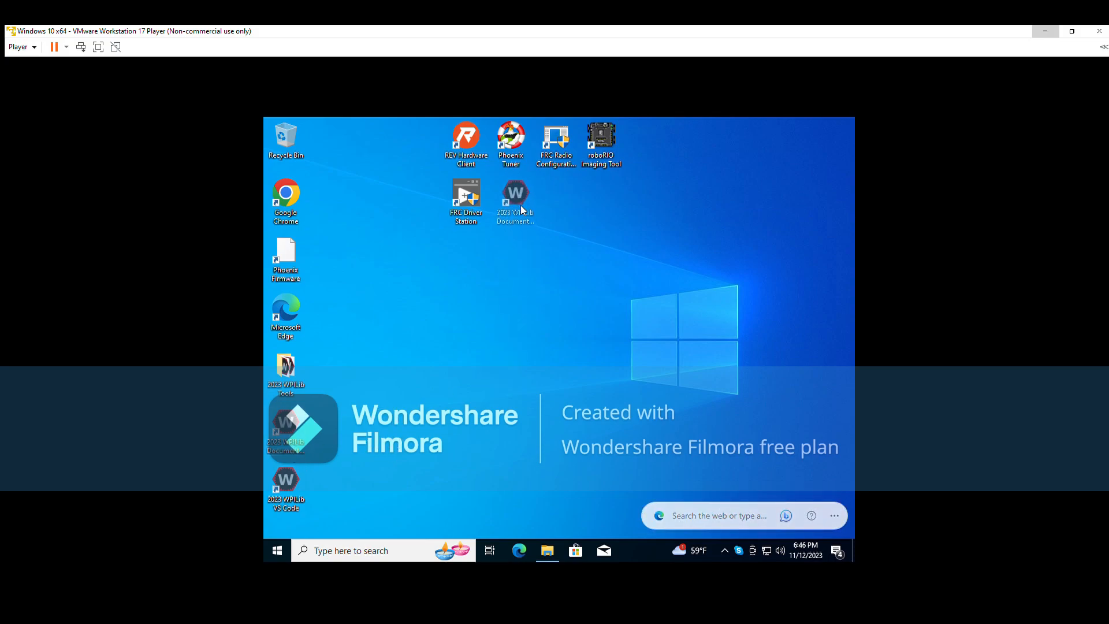
pyautogui.moveTo(295, 485); pyautogui.dragTo(555, 180)
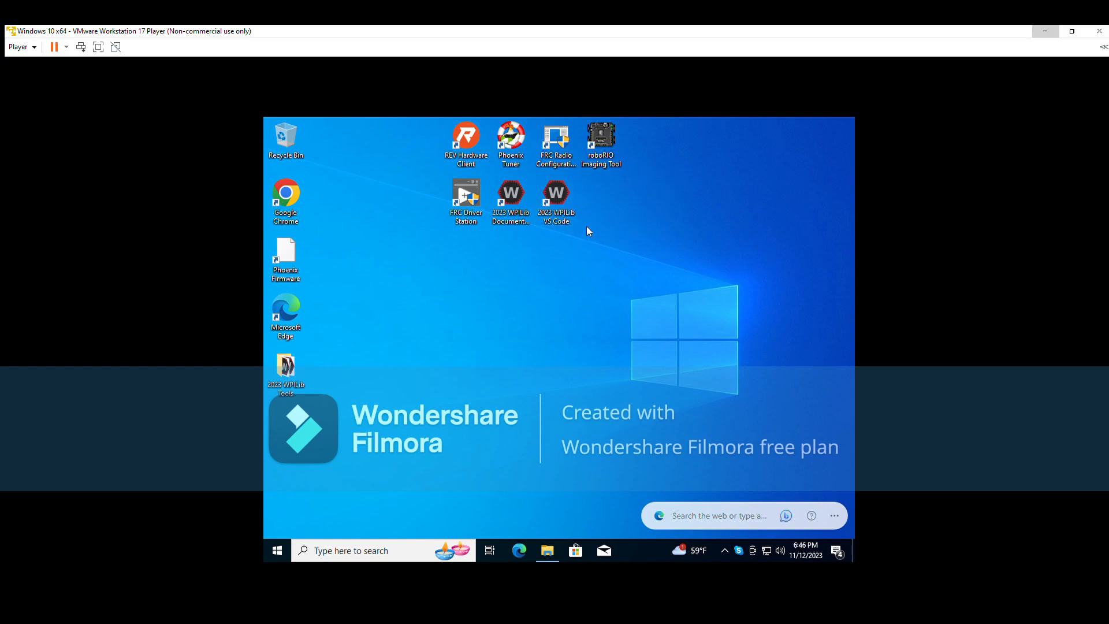
pyautogui.click(556, 199)
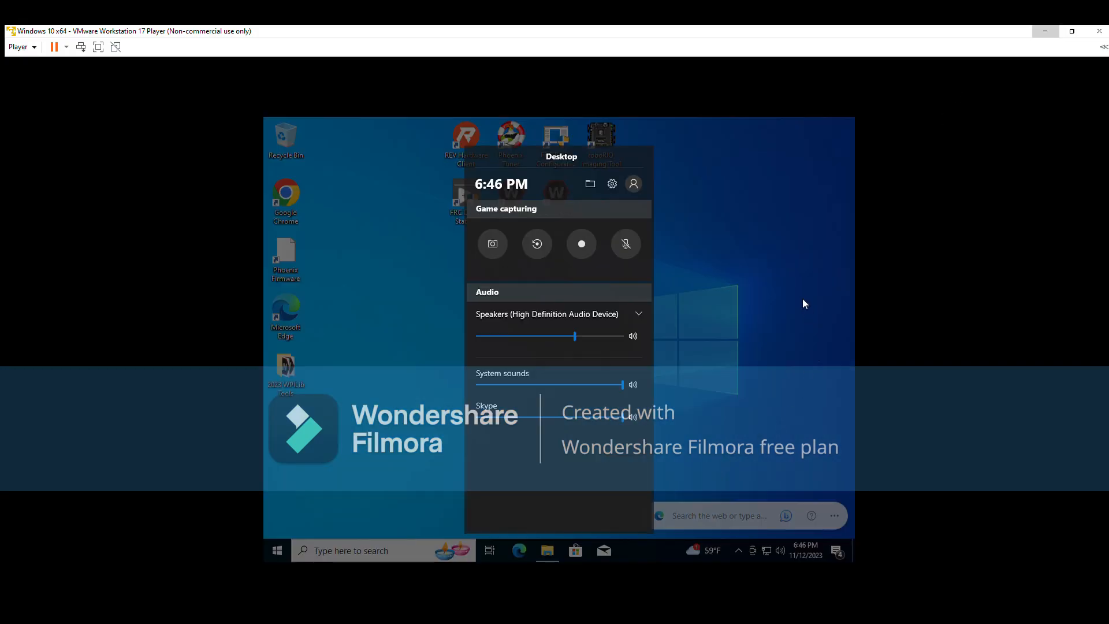
pyautogui.click(803, 298)
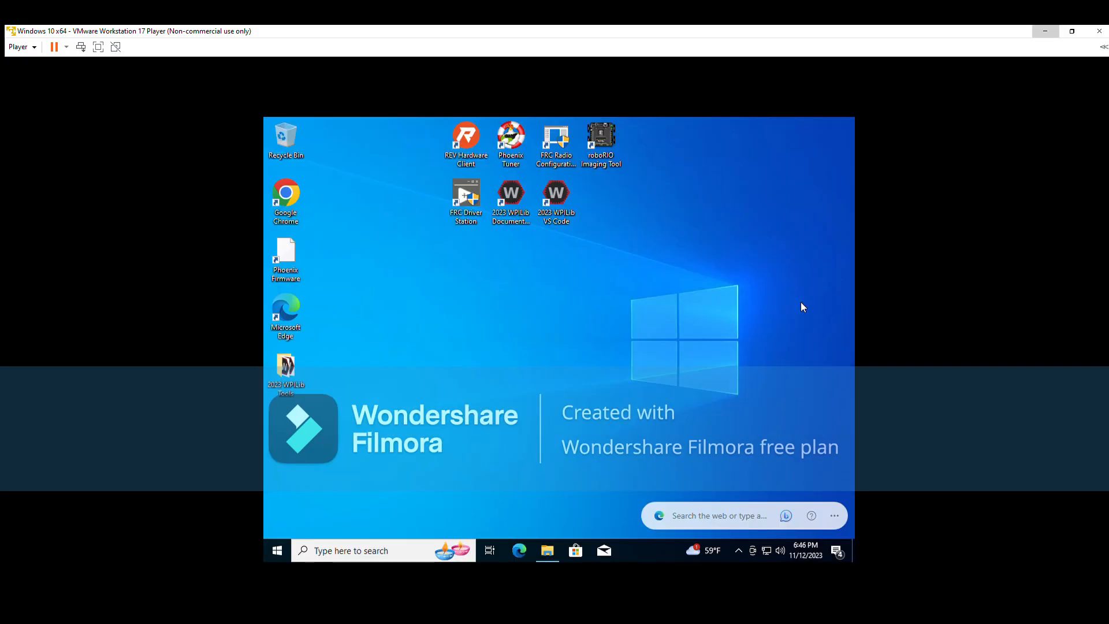